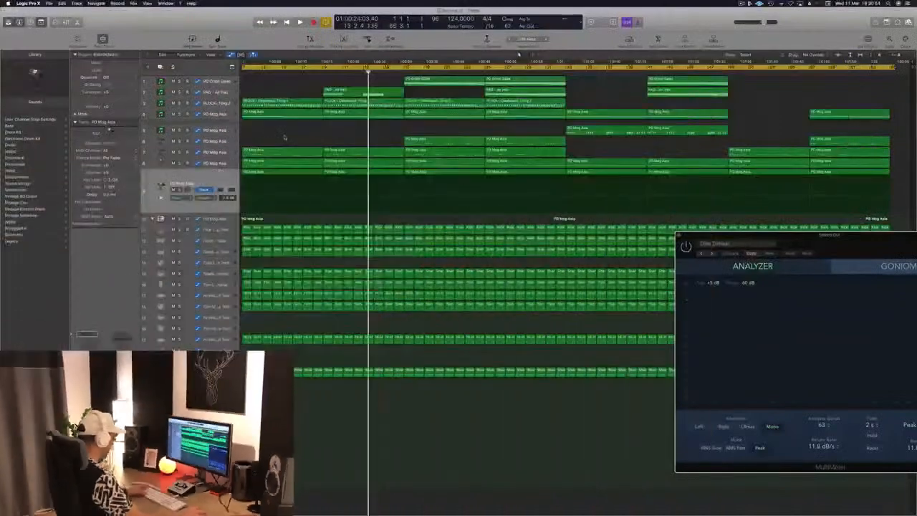
Play the arrangement from the beginning to hear how it sounds
click(284, 137)
key(Return)
key(space)
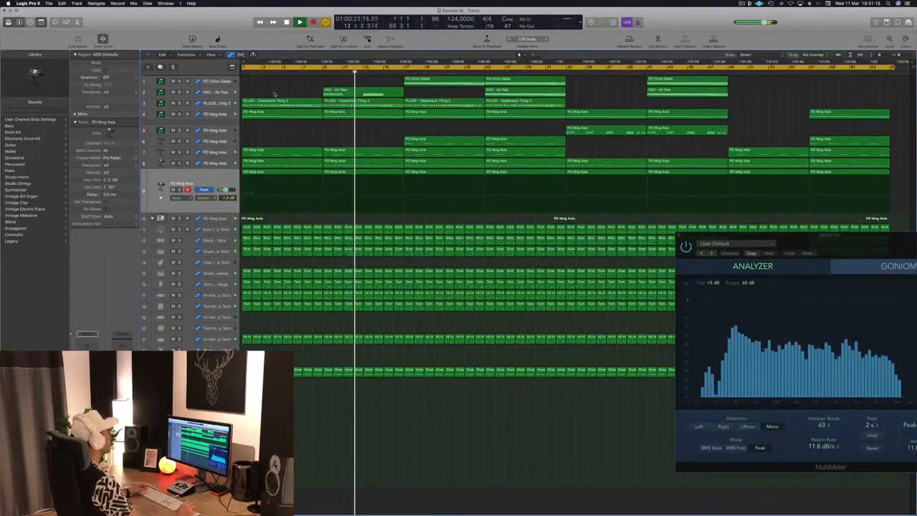
Stop playback and close the MultiMeter window of the Stereo Out
drag(836, 238, 703, 230)
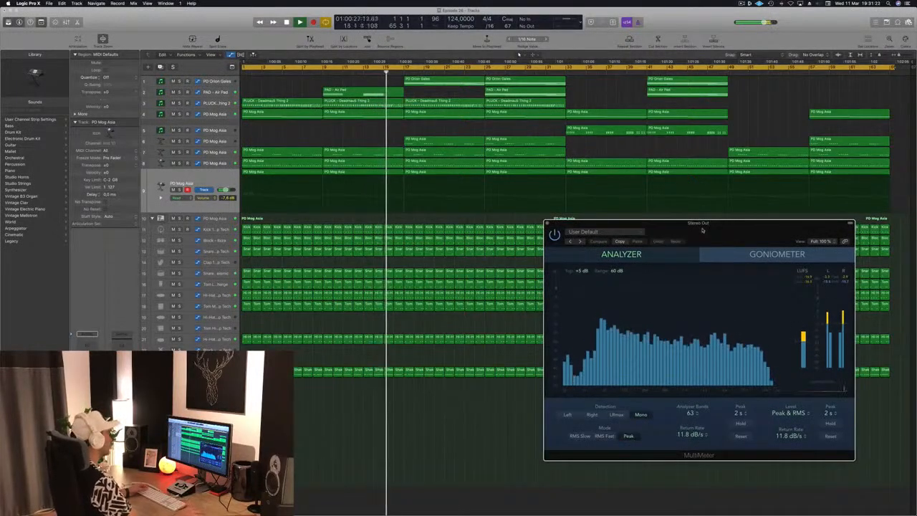
drag(702, 229, 689, 230)
key(space)
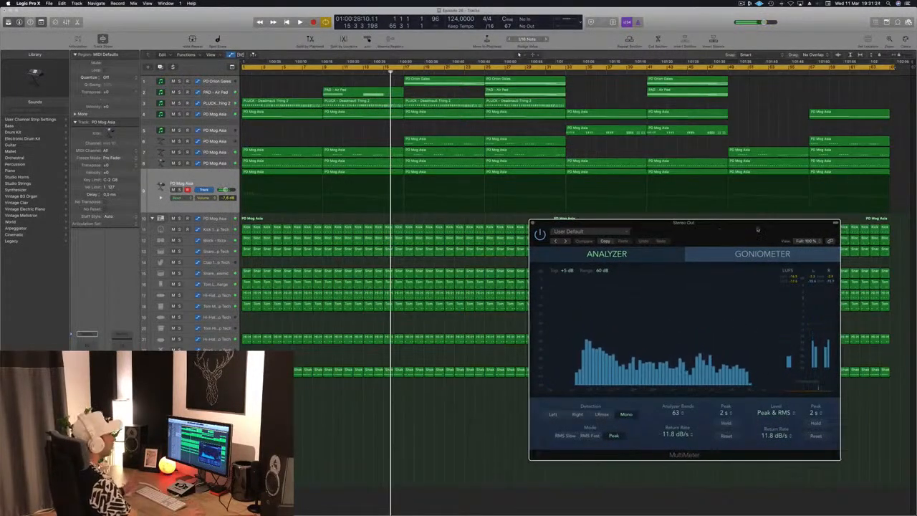
drag(591, 223, 573, 255)
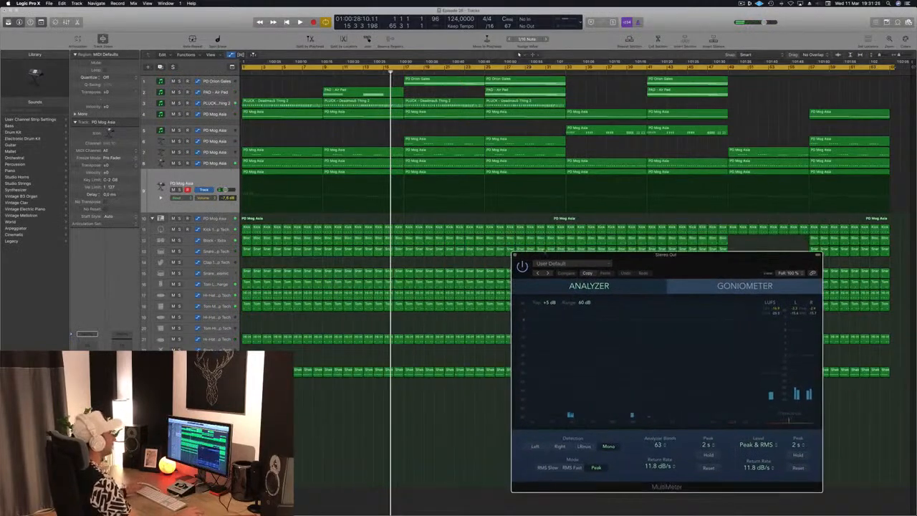
click(515, 256)
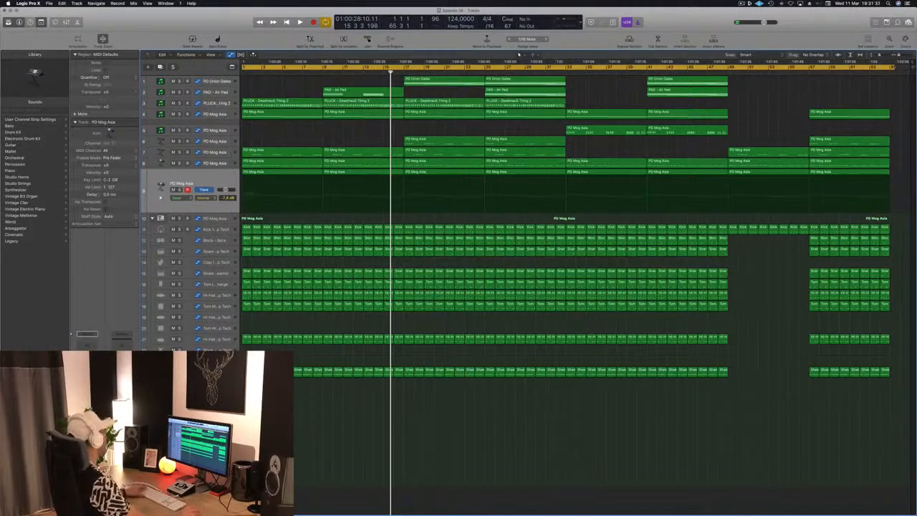
Set the cycle range from bar 1 to bar 9 and repeat that section twice across all tracks
key(Return)
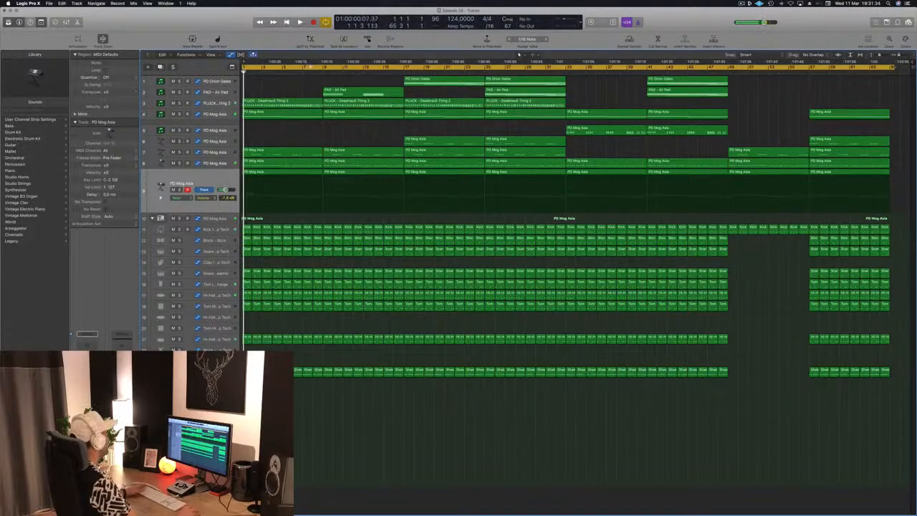
key(c)
drag(243, 64, 323, 74)
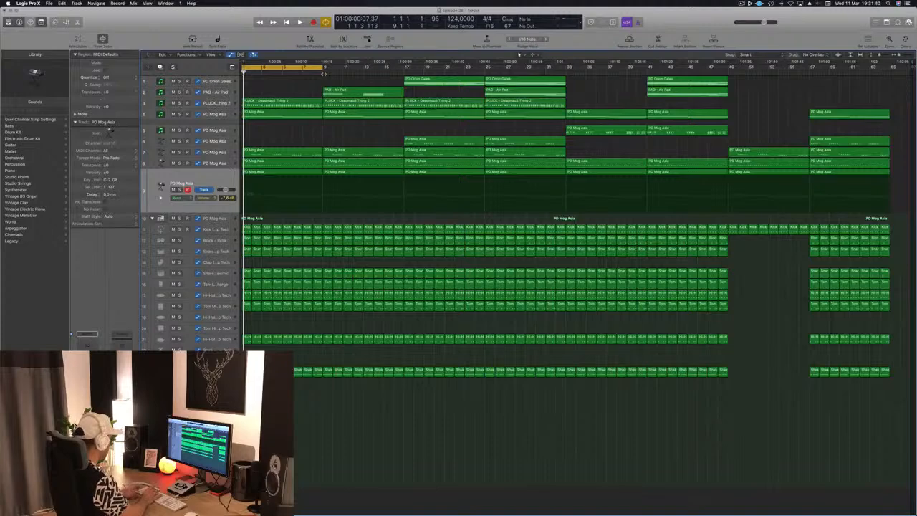
key(super+r)
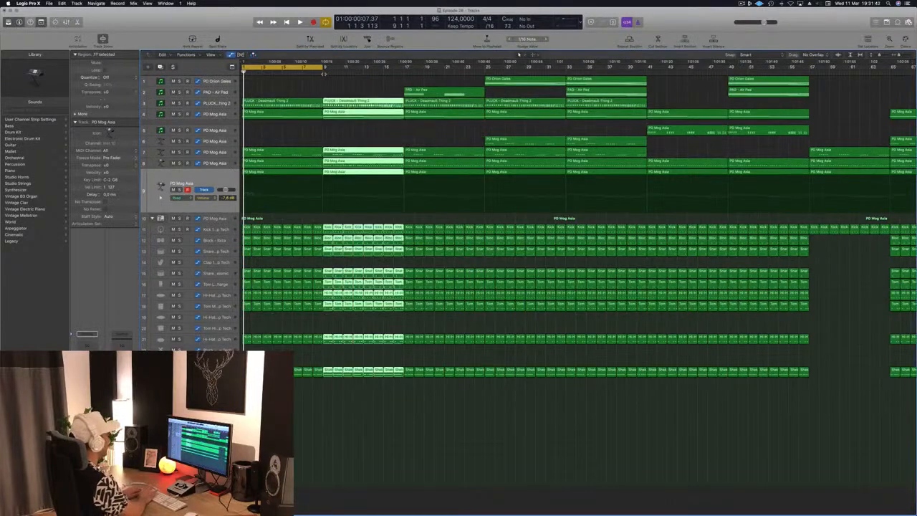
key(super+r)
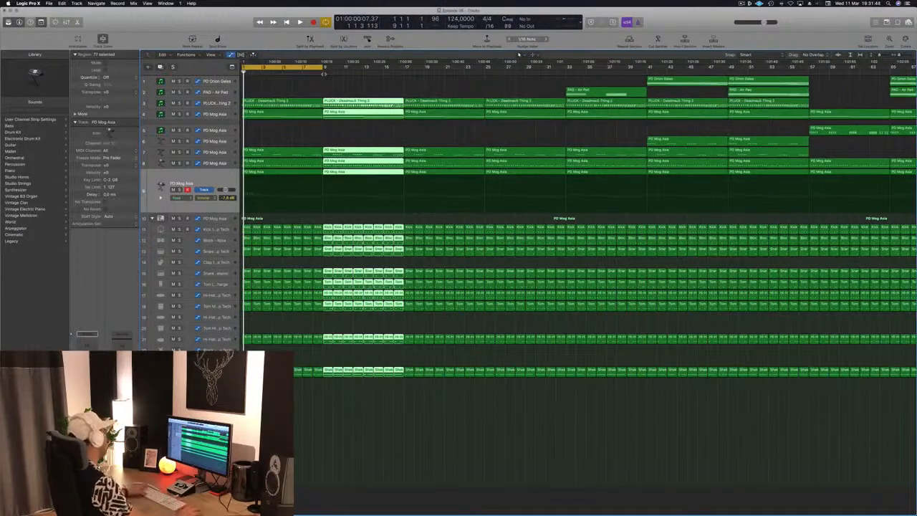
click(310, 91)
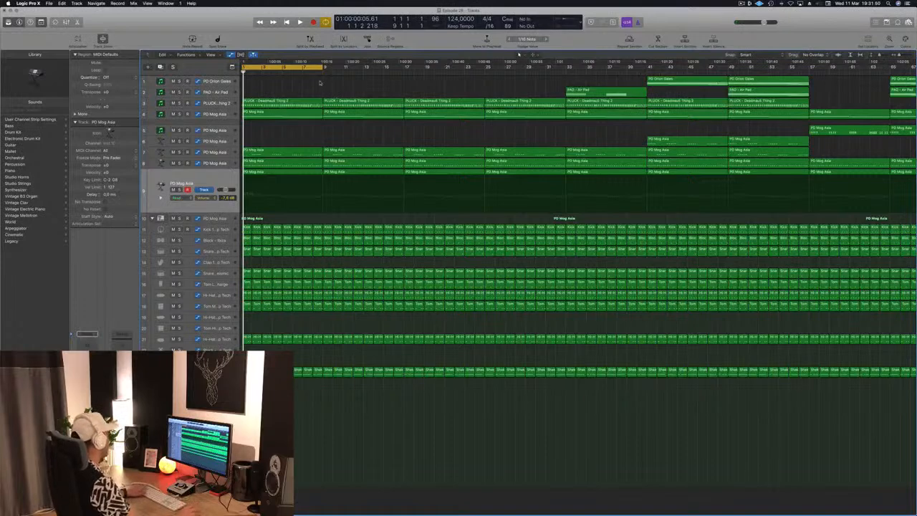
Solo the PLUCK - Deadmau5 Thing 2 track and play it from the start of the cycle
key(space)
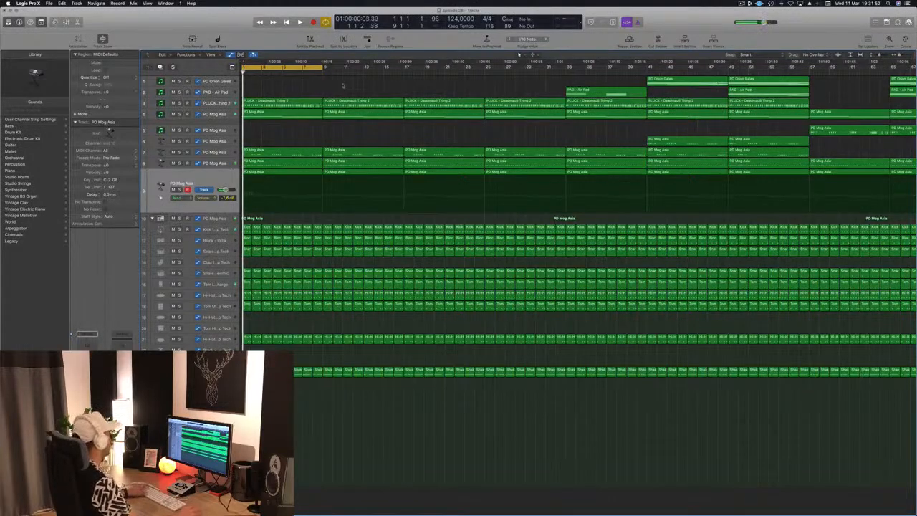
click(223, 103)
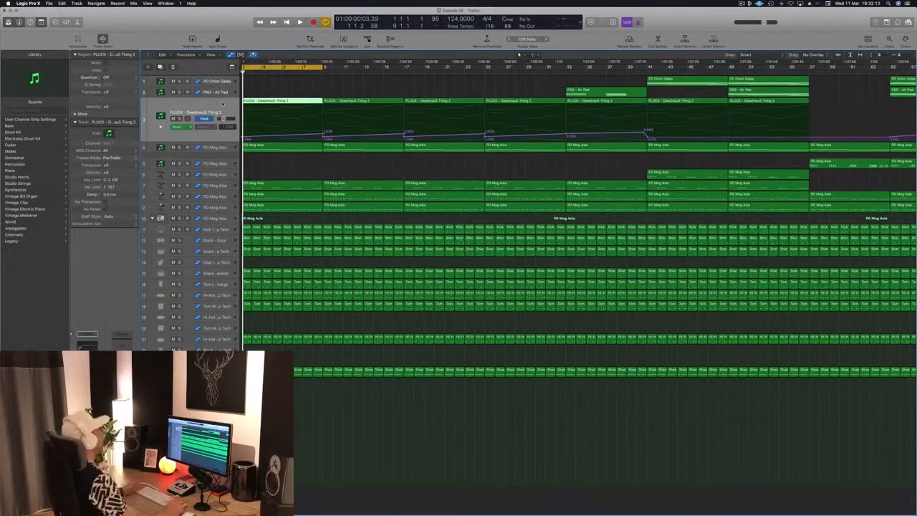
click(302, 164)
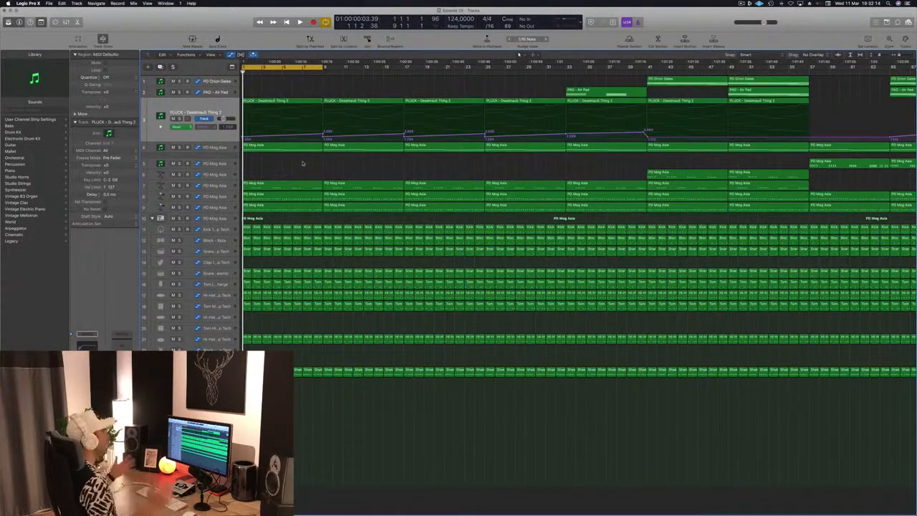
click(225, 110)
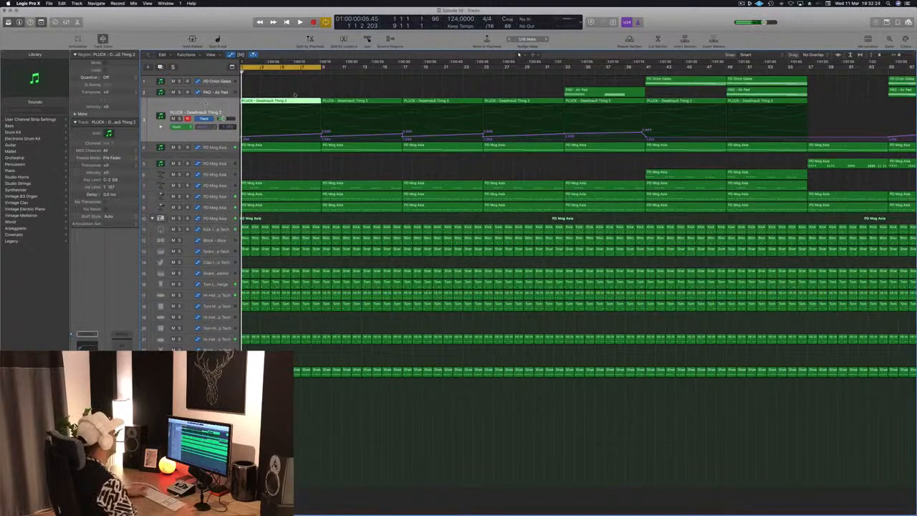
key(space)
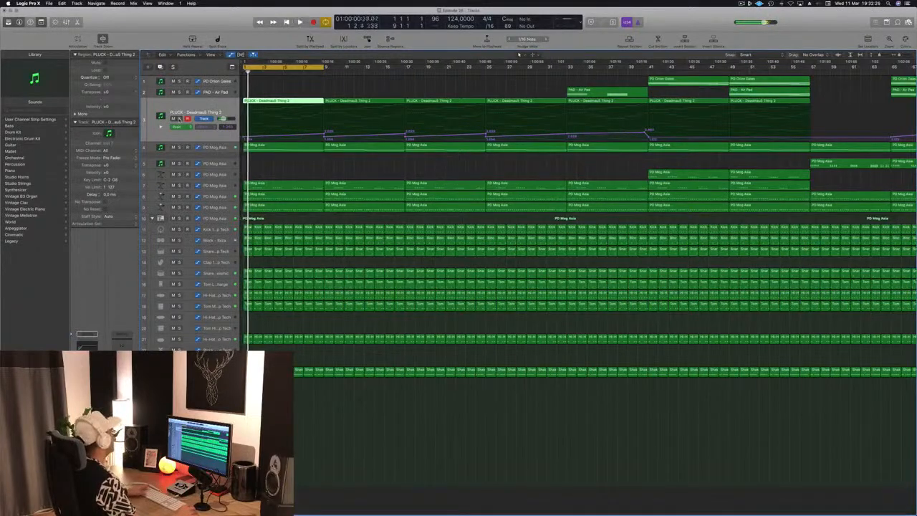
key(s)
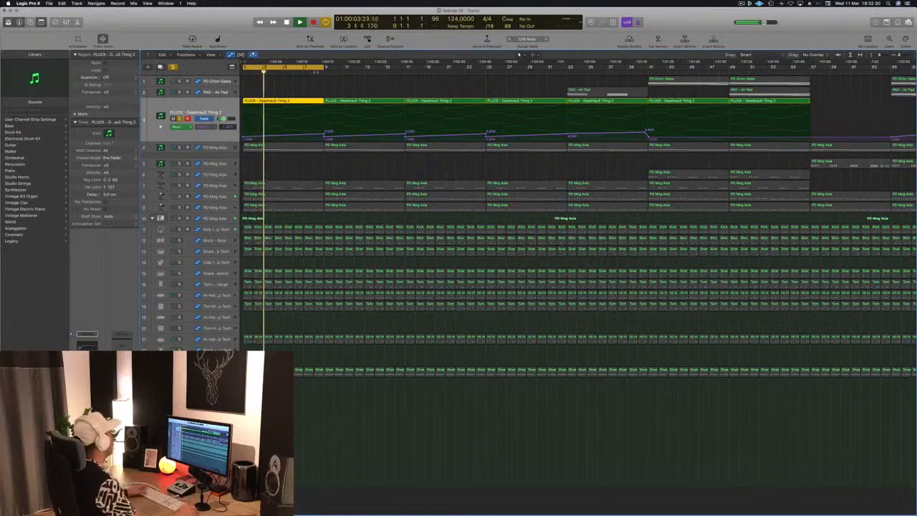
Split the first pluck region at bar 3, delete its part up to bar 9 and play from the start
key(space)
super+double_click(263, 101)
key(Delete)
key(Return)
key(space)
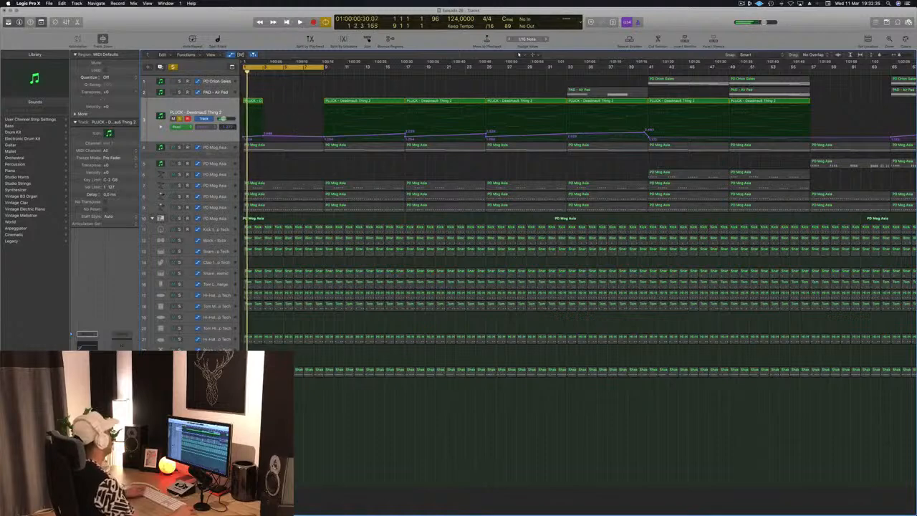
Solo the PD Mog Asia track 4 along with the pluck and open its first region in the Piano Roll
click(265, 148)
click(180, 148)
key(space)
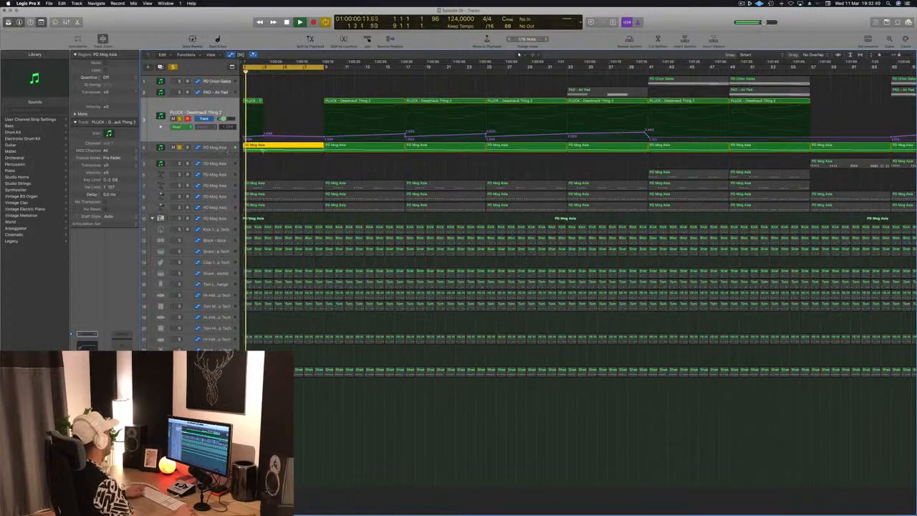
double_click(278, 146)
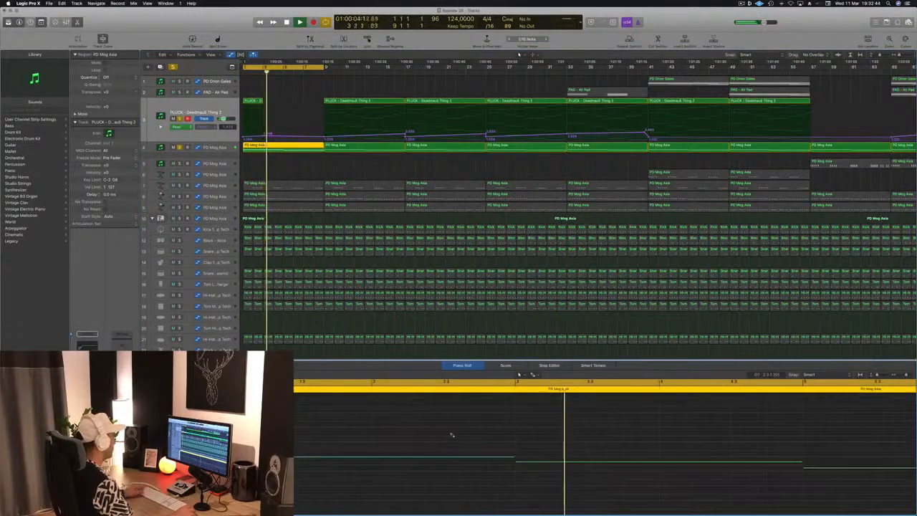
scroll(451, 432, down, 5)
scroll(450, 432, up, 2)
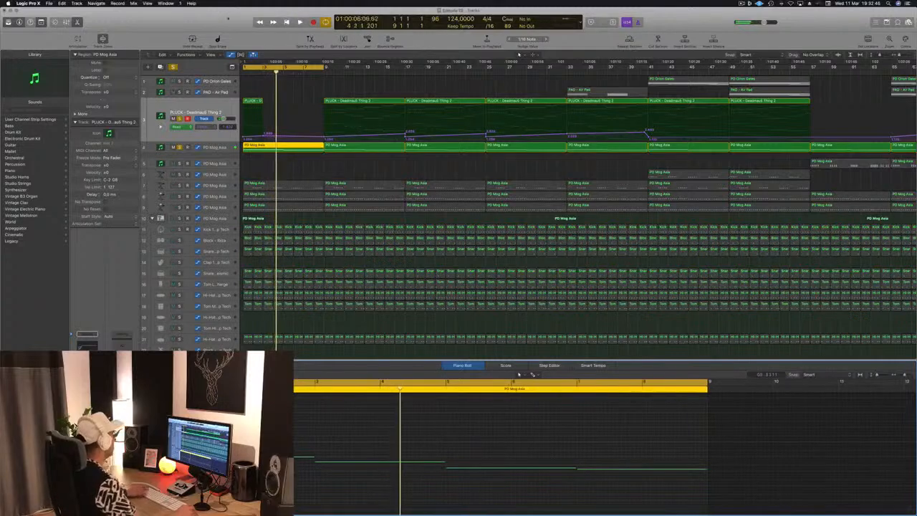
Split the first region of track 4 at bar 3 and delete its part up to bar 9
key(Return)
click(263, 146)
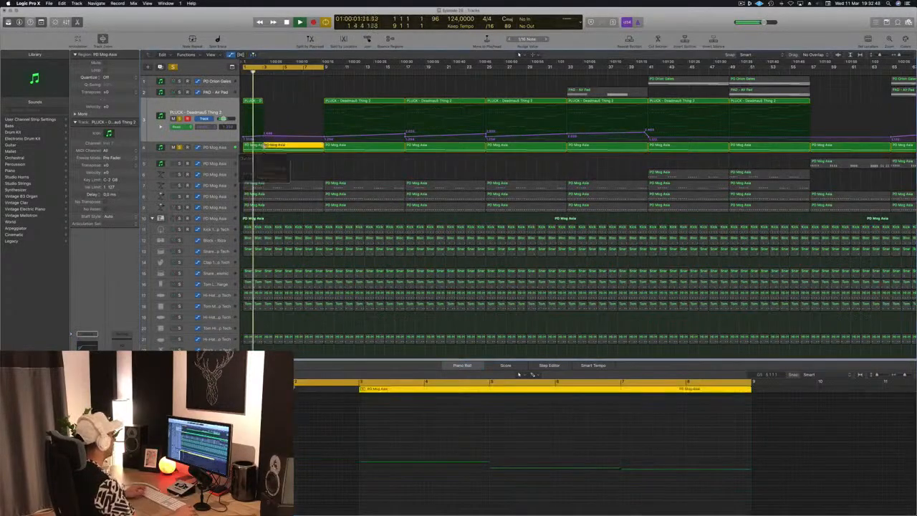
key(Delete)
key(Return)
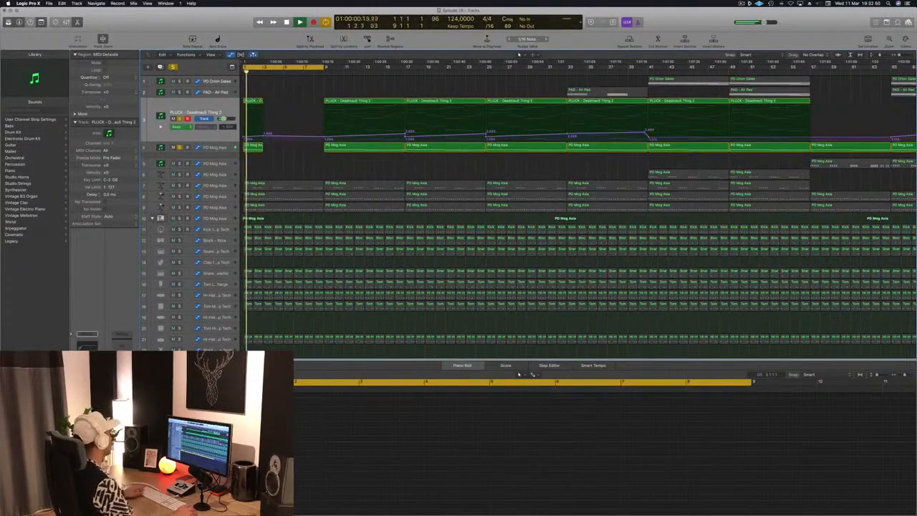
Add the PD Mog Asia tracks 7 and 8 to the solo and delete their regions in bars 1 to 9
click(292, 184)
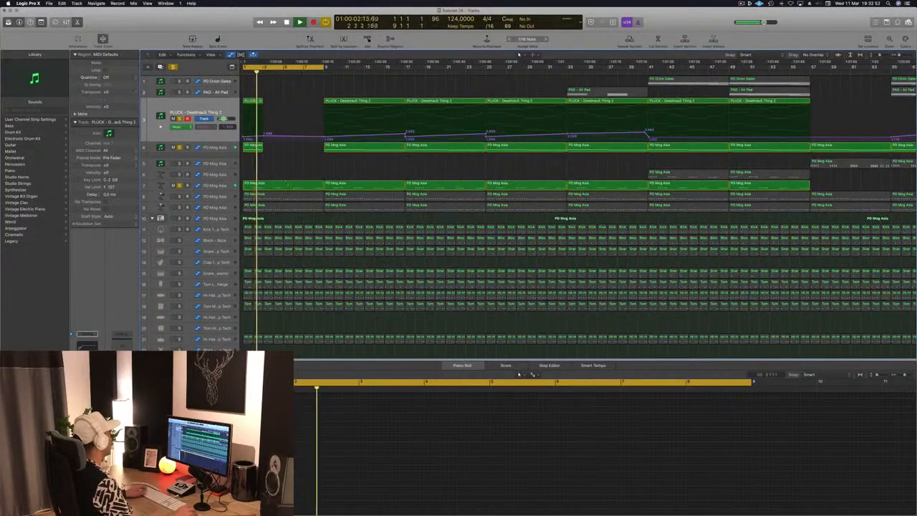
key(Delete)
key(Return)
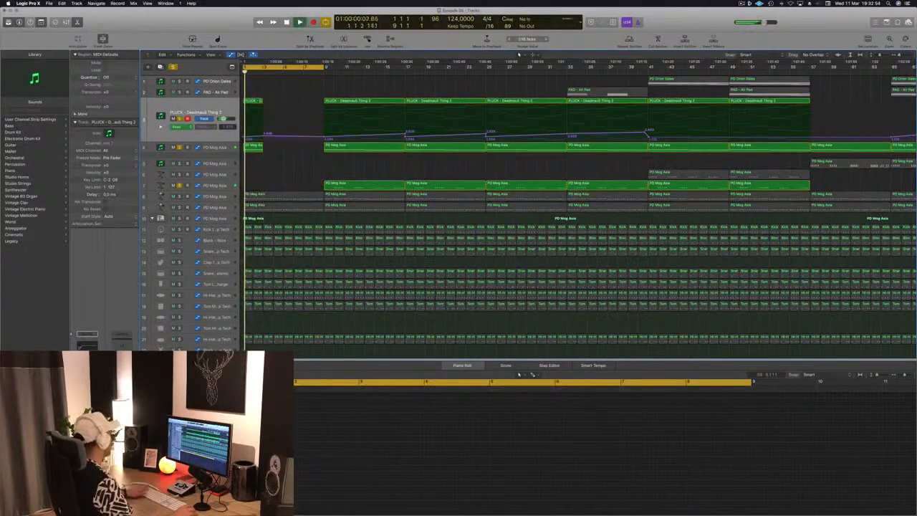
click(213, 196)
click(182, 174)
key(Return)
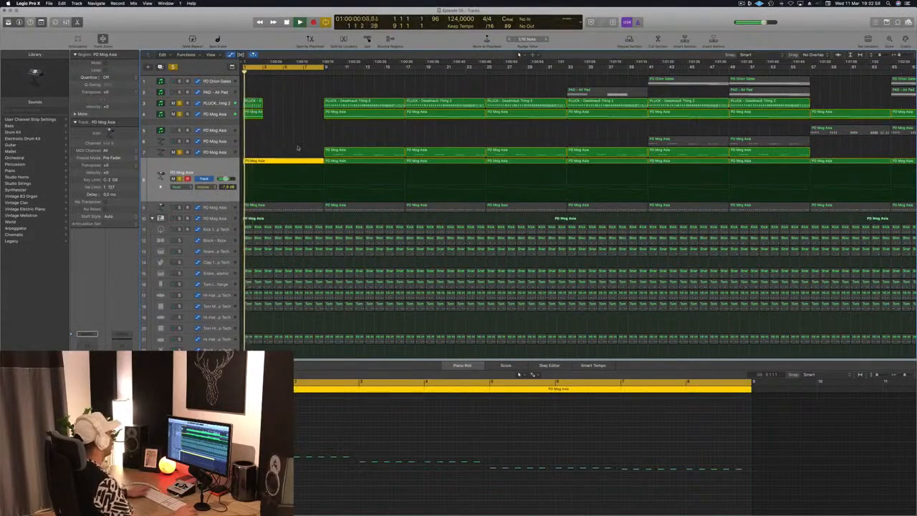
key(Delete)
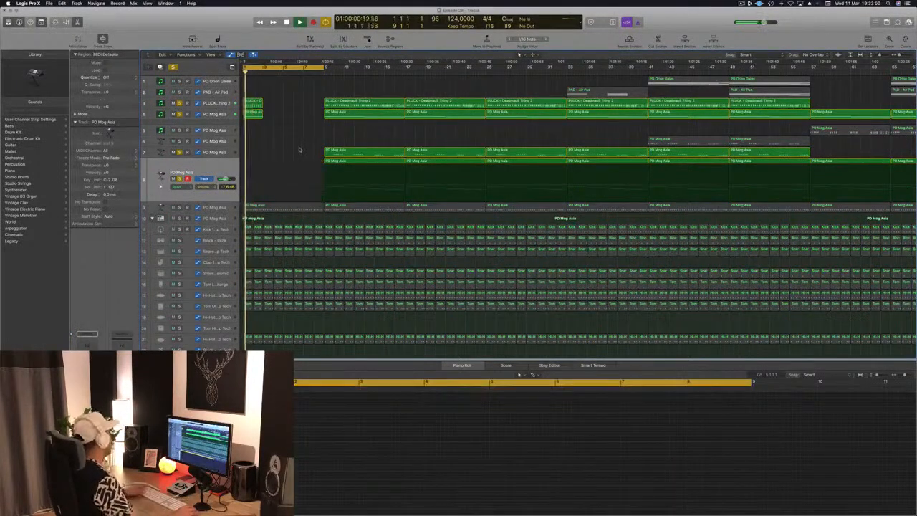
Solo the PD Mog Asia track 9 as well and delete its region in bars 1 to 9
scroll(300, 150, down, 2)
click(179, 192)
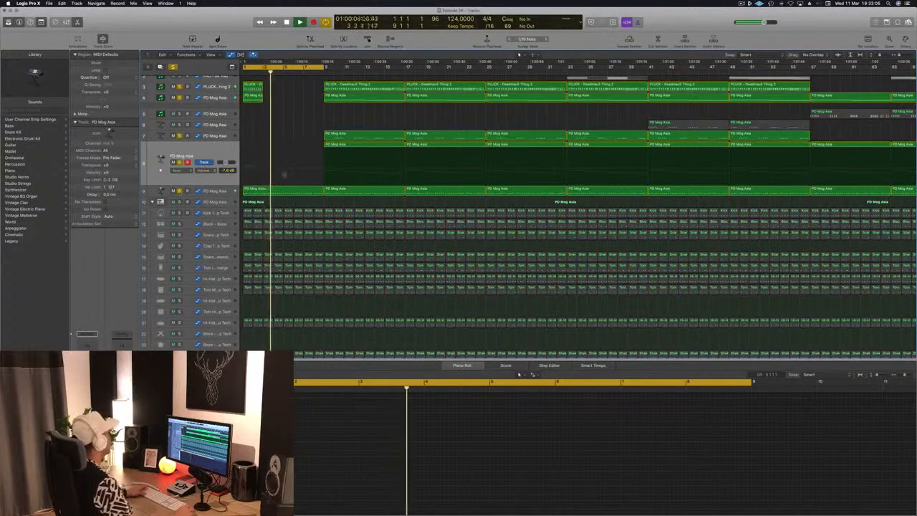
key(Return)
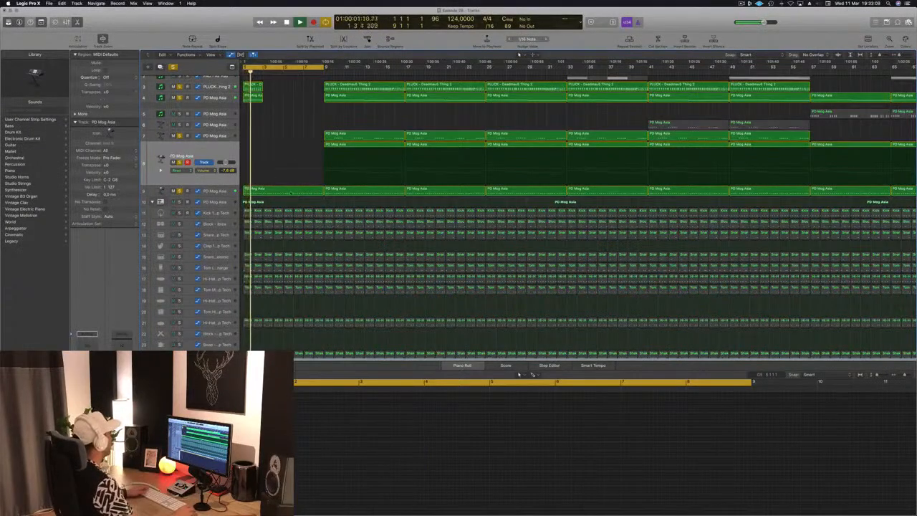
Copy the two-bar opening regions of tracks 3 and 4 until they fill bars 1 to 9, and play the result
scroll(293, 142, up, 2)
key(space)
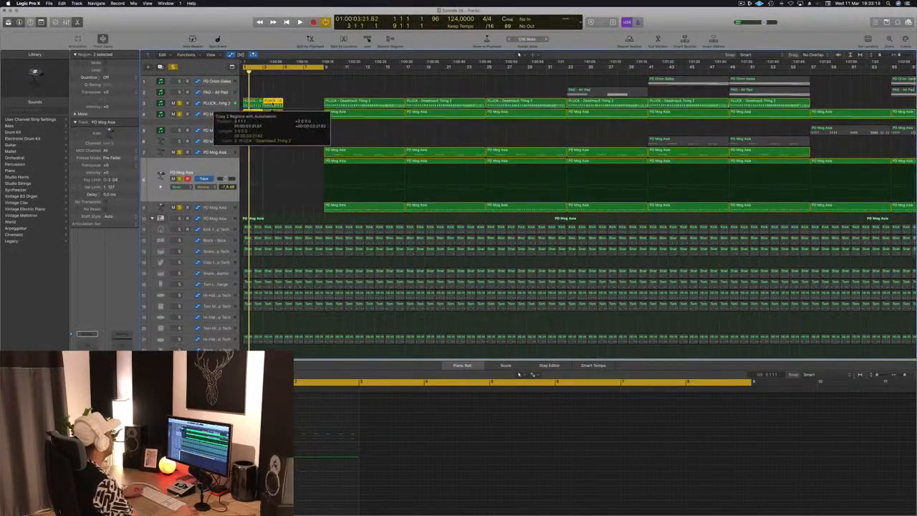
key(super+r)
key(super+r)
key(space)
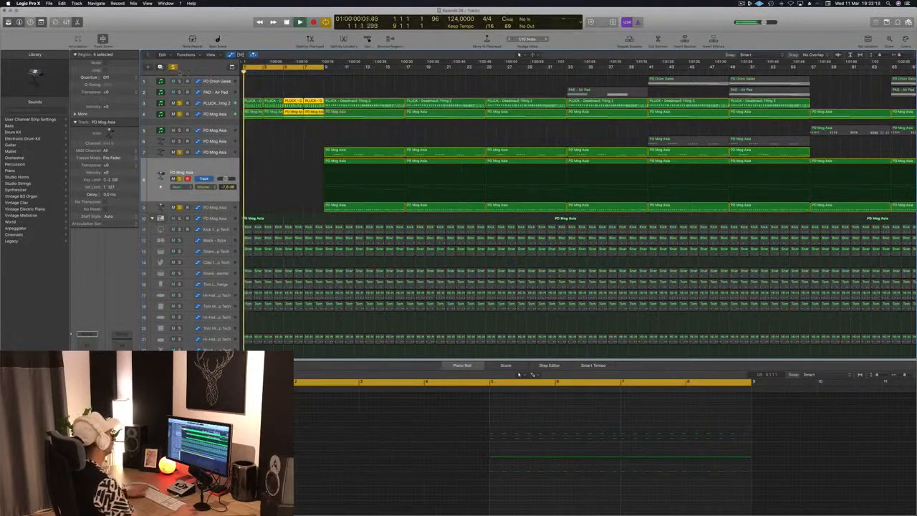
Turn off solo on all tracks and play the intro with the drums included
key(super+a)
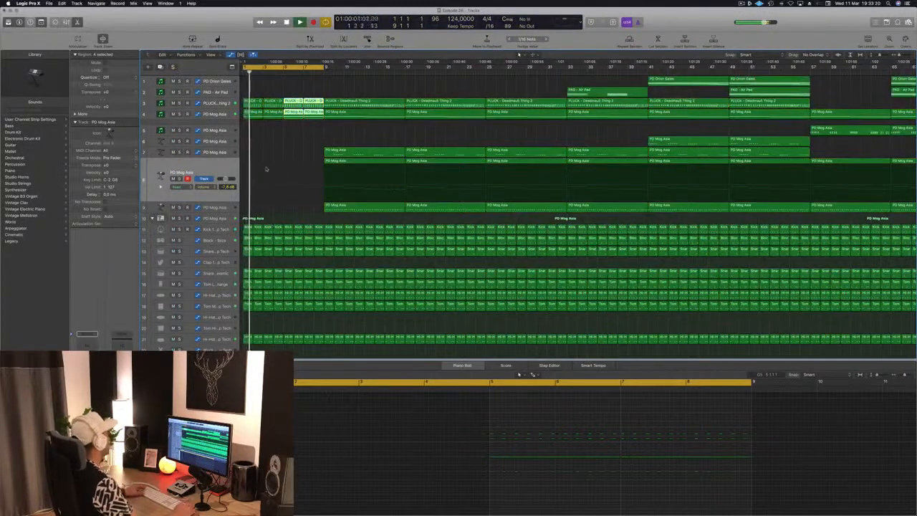
scroll(265, 145, down, 1)
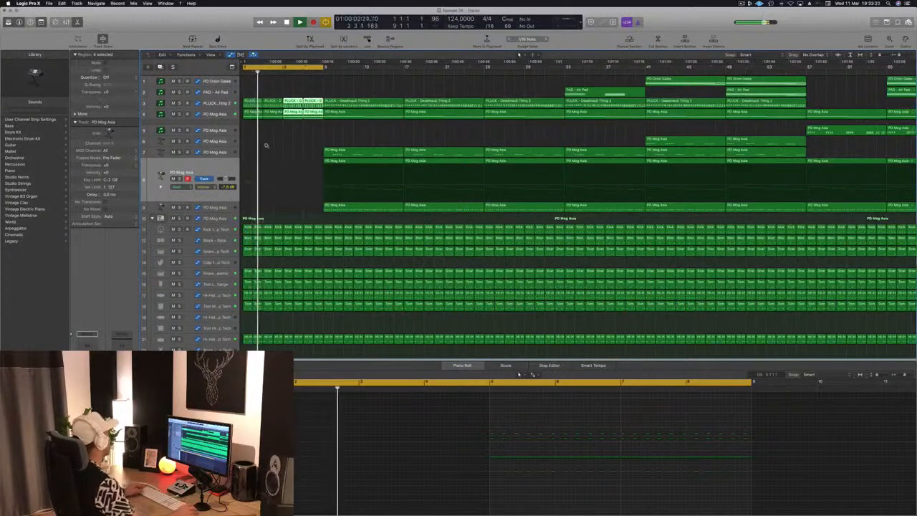
scroll(266, 145, down, 1)
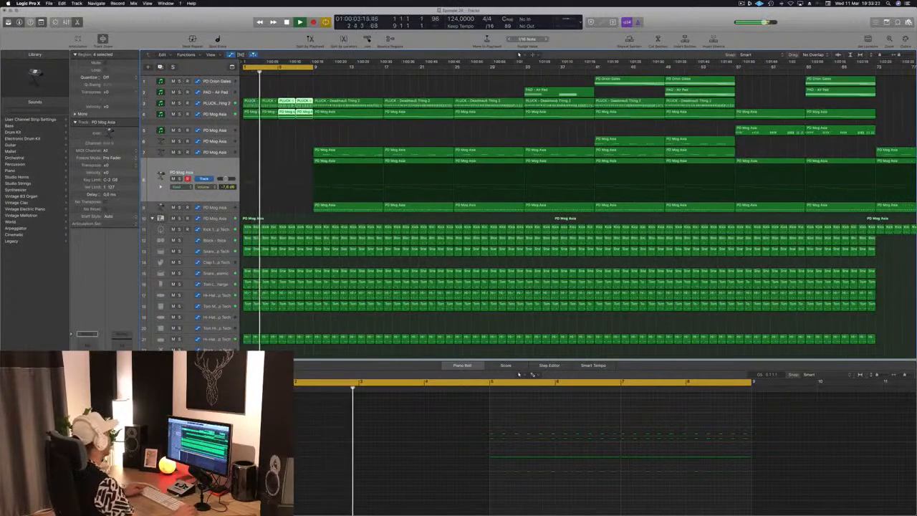
click(276, 140)
key(space)
Select the drum kit track 10, play the cycle from the start and show its Drum Machine Designer window
click(217, 231)
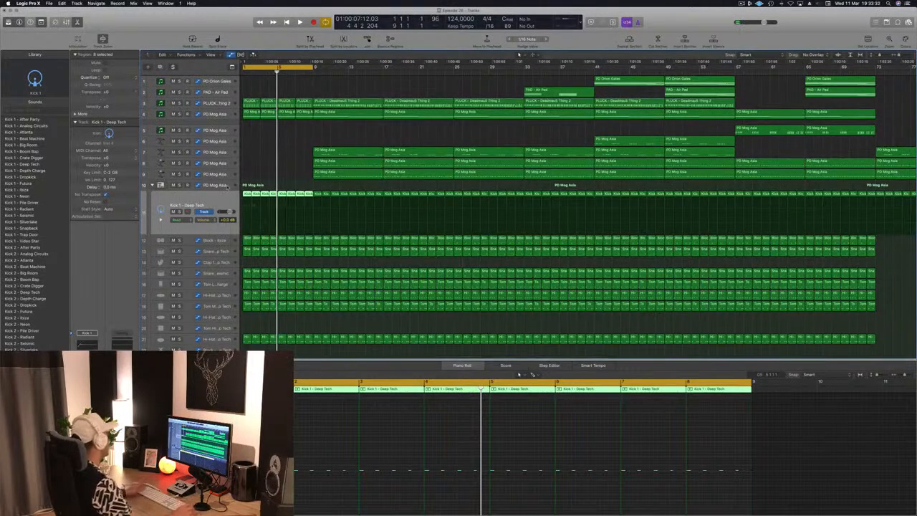
click(229, 185)
key(Return)
key(space)
key(v)
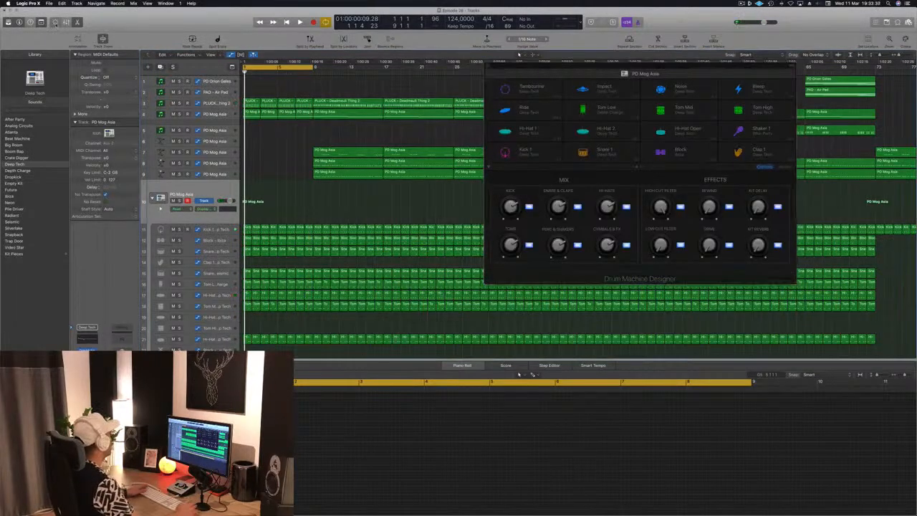
Show the drum kit's Smart Controls and try sweeping its low cut filter while the intro plays
key(b)
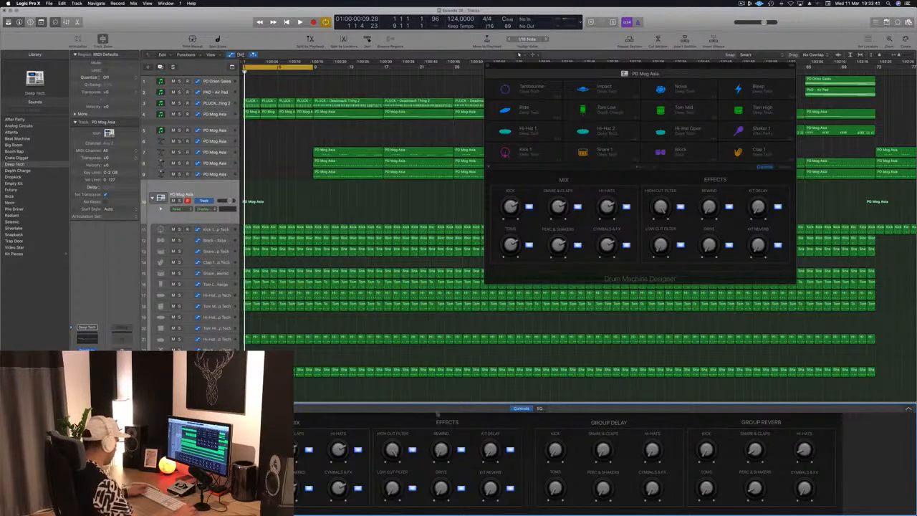
key(space)
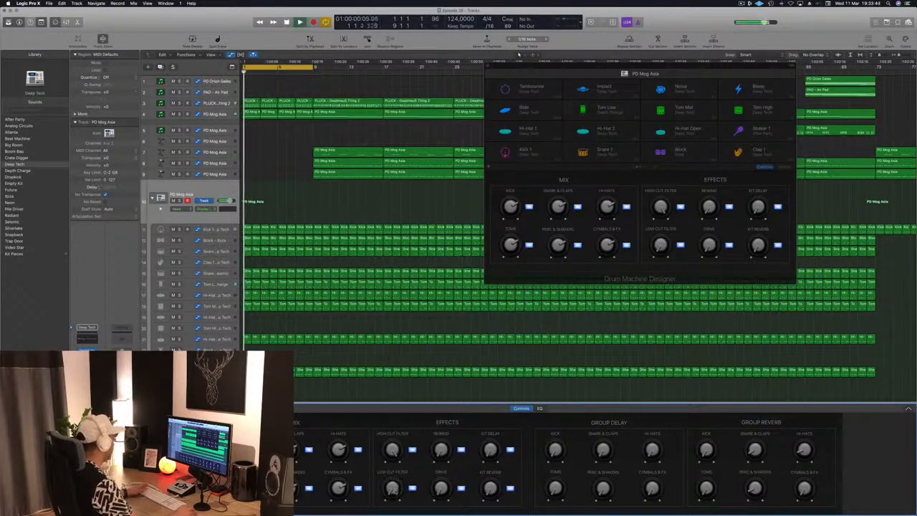
drag(393, 492, 396, 462)
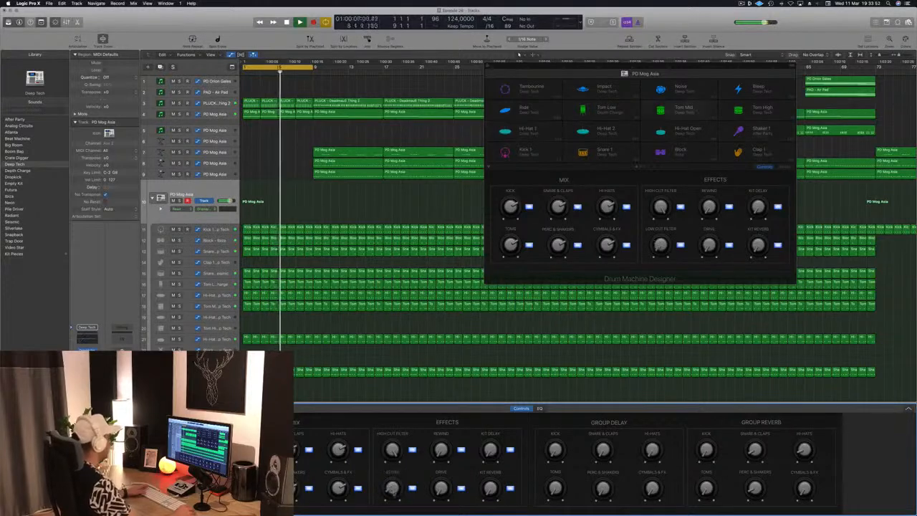
key(space)
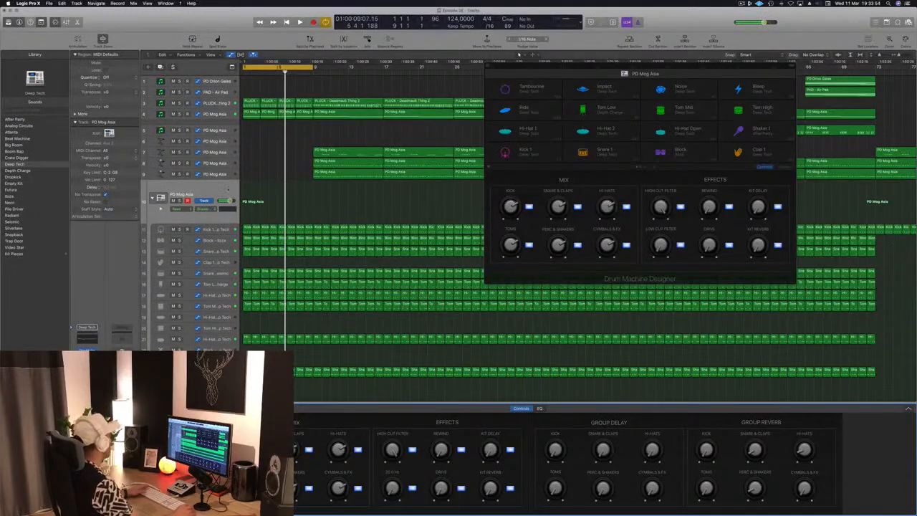
Play the intro with the Kick 1 - Deep Tech track selected and close the Drum Machine Designer window
click(220, 229)
key(space)
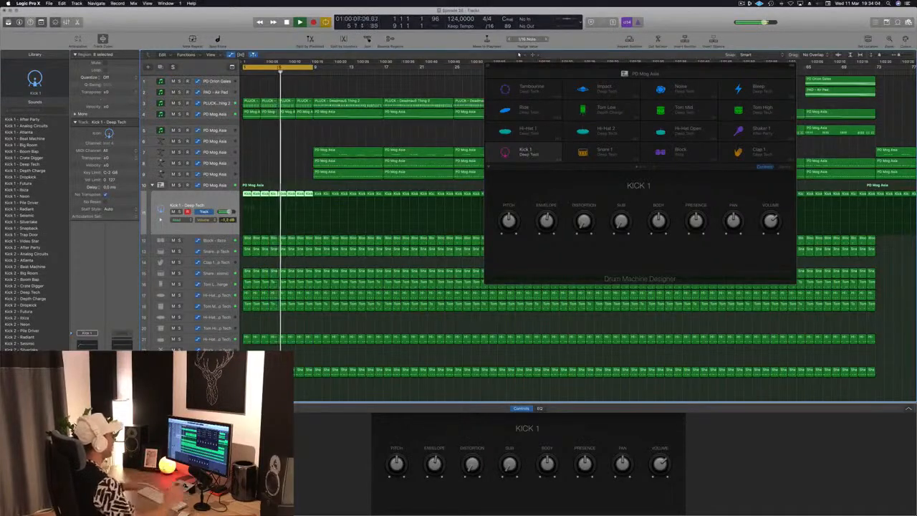
drag(693, 66, 673, 67)
click(467, 67)
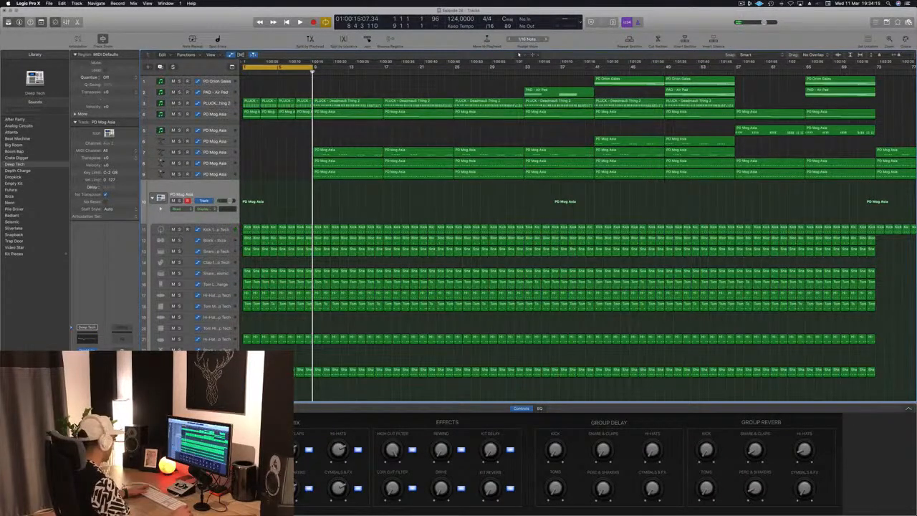
Record low cut filter automation in Touch mode on drum kit track 10 while playing from the start
key(Return)
key(space)
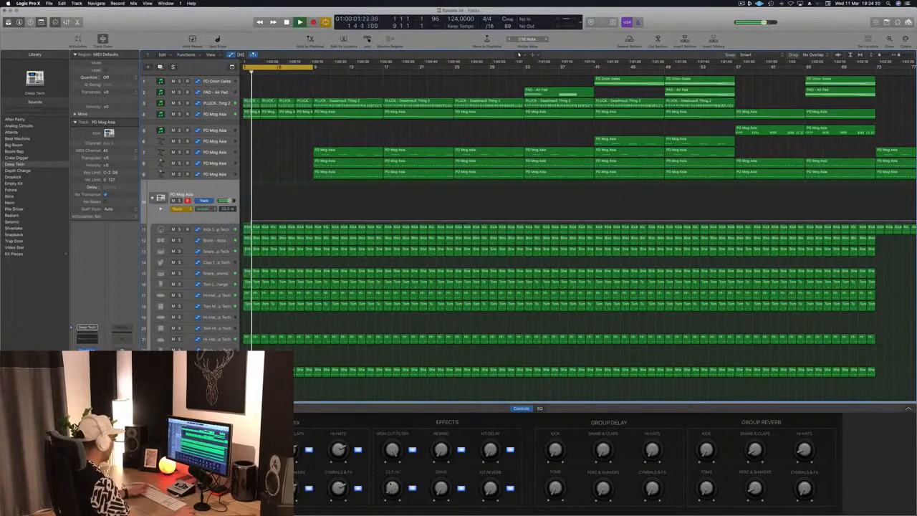
key(space)
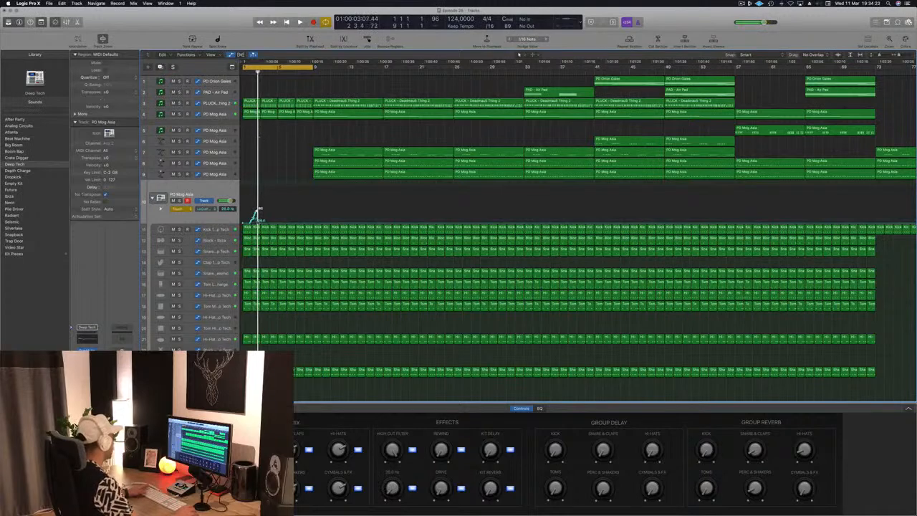
Level the drum kit's low cut filter automation at 148 Hz from bar 1 and set the automation mode to Read
mouse_move(258, 221)
mouse_down()
mouse_move(242, 222)
mouse_move(246, 210)
mouse_up()
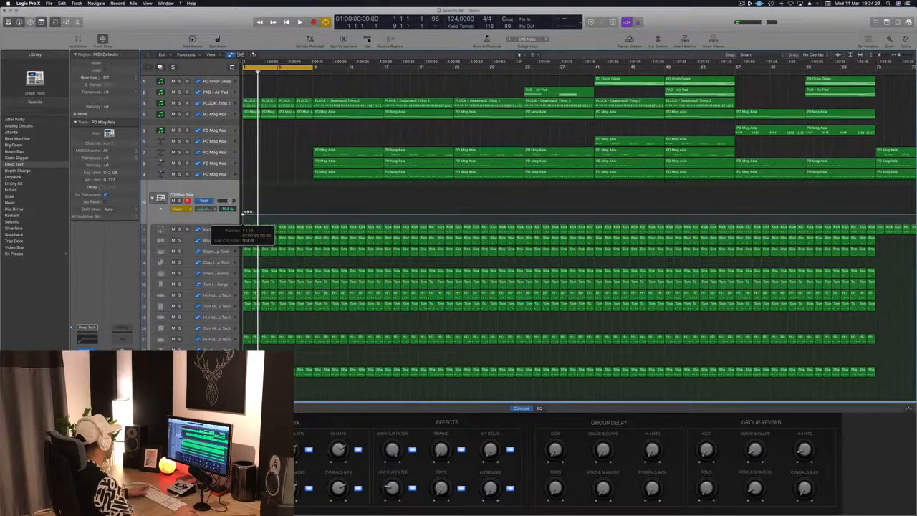
key(space)
drag(243, 215, 243, 212)
key(space)
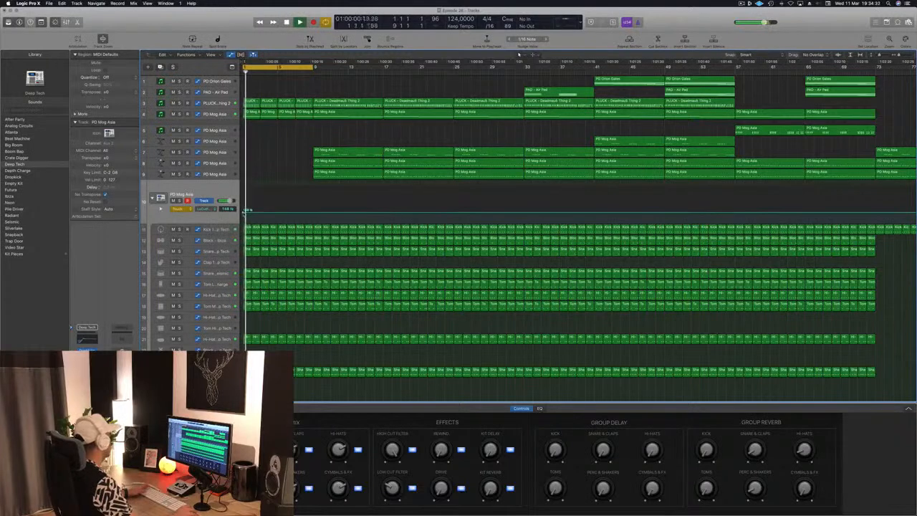
click(182, 209)
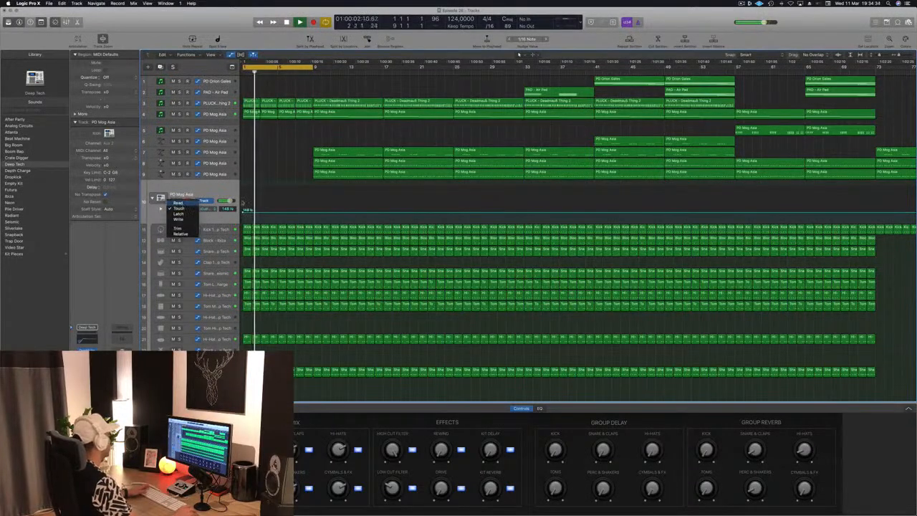
click(185, 204)
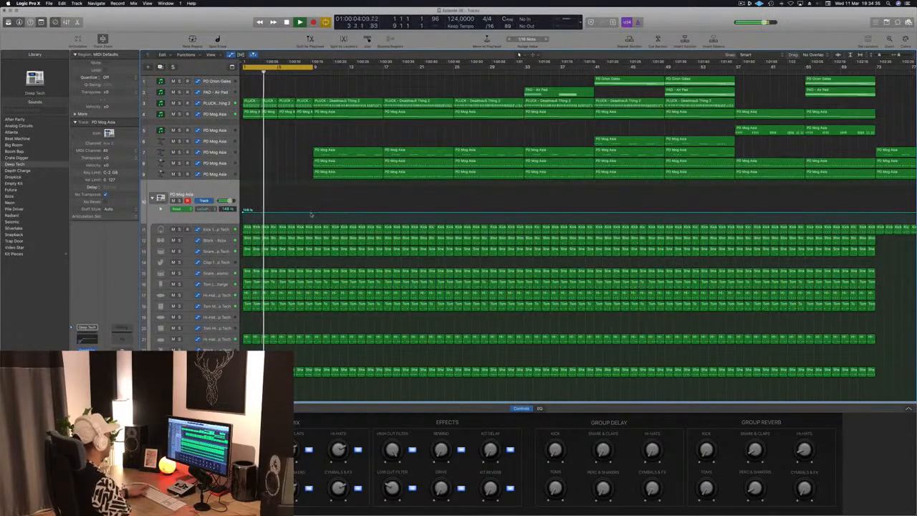
Add low cut filter automation points just before bar 9 so the value drops from 148 Hz to 20 Hz there
click(311, 214)
drag(312, 213, 312, 216)
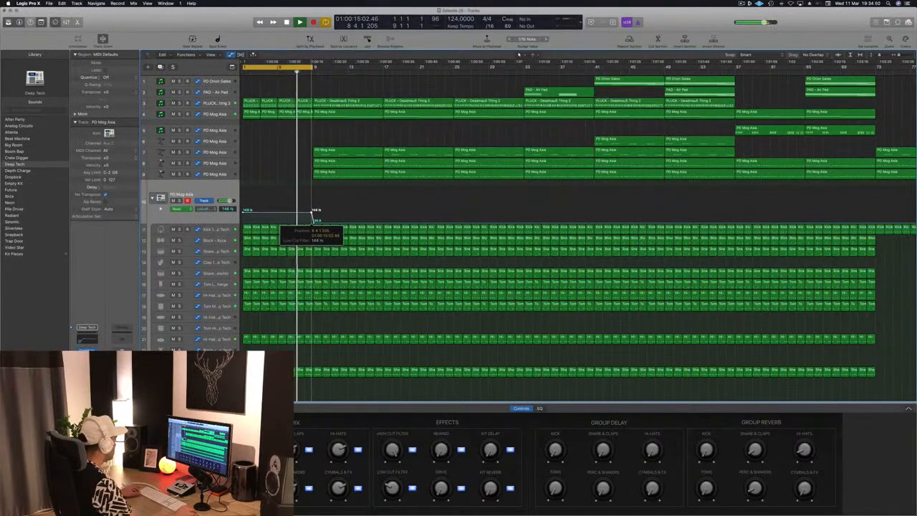
drag(312, 213, 312, 212)
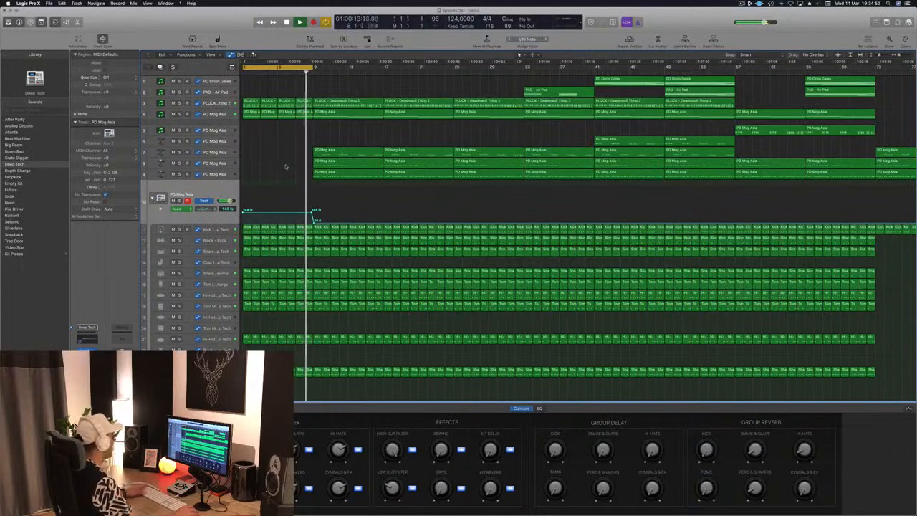
Delete the regions of tracks 3, 4, 7, 8 and 9 in bars 9 to 17 and copy the intro regions onto tracks 3 and 4 there
key(super+Right)
key(super+Right)
key(super+Left)
key(super+Left)
scroll(312, 195, down, 1)
scroll(311, 195, up, 5)
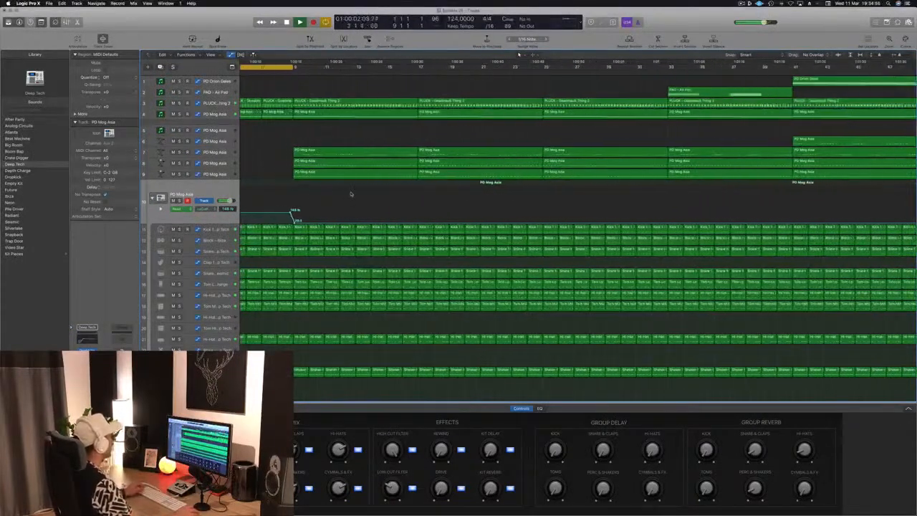
scroll(289, 167, left, 3)
key(super+Left)
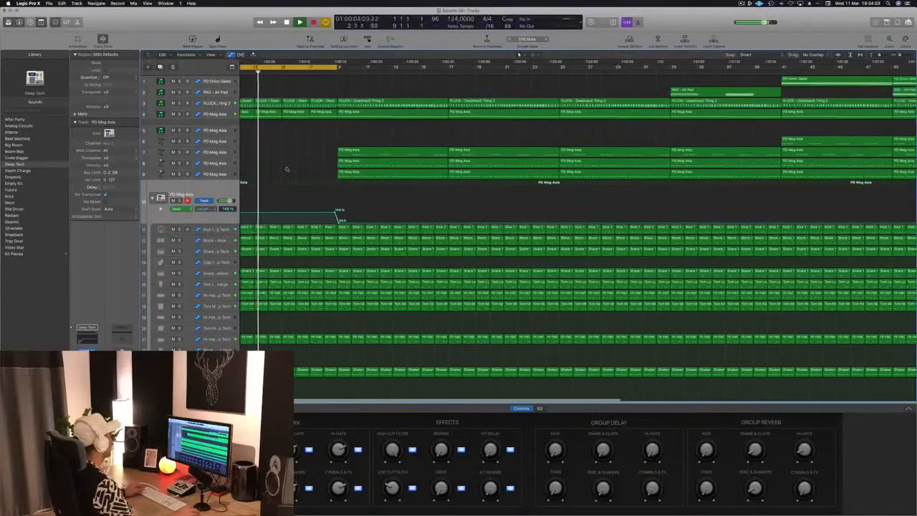
drag(382, 98, 405, 137)
key(Delete)
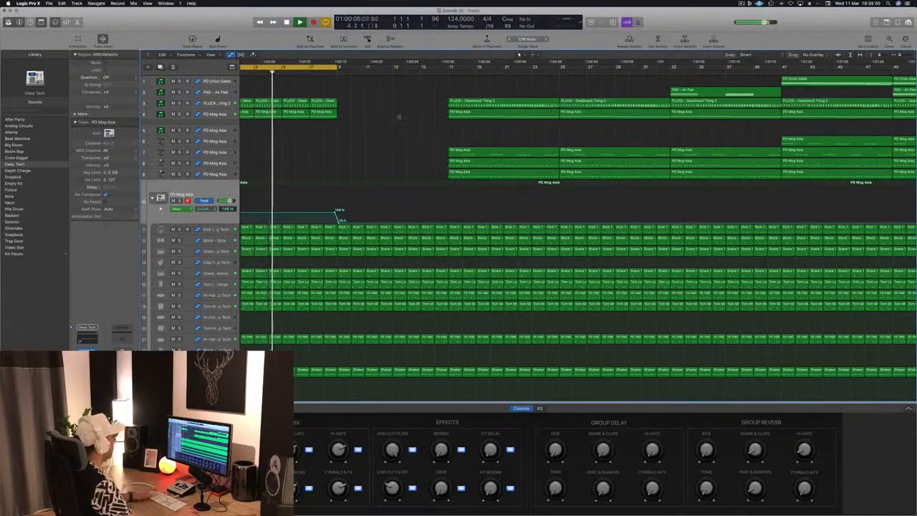
mouse_move(374, 103)
mouse_down()
mouse_move(275, 109)
mouse_move(365, 106)
mouse_up()
key(space)
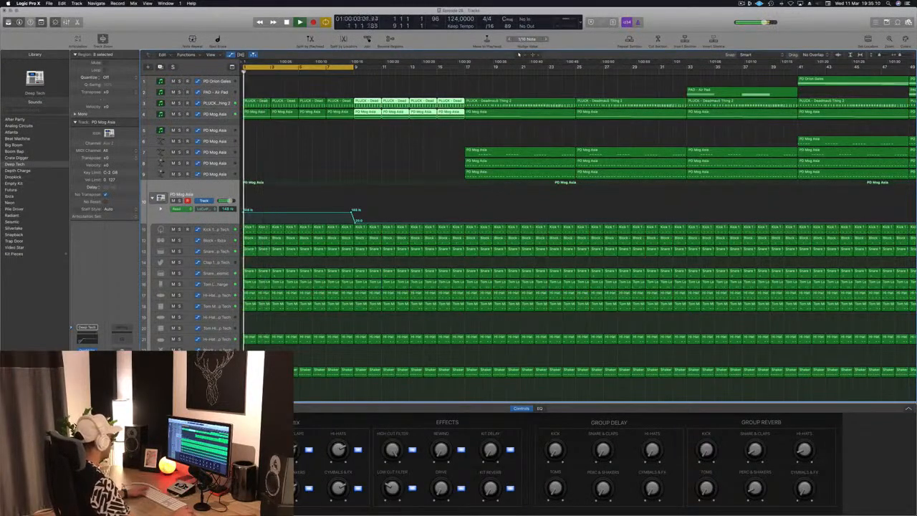
Audition the hi-hat on track 21 and the snare on track 15 and delete their regions in bars 1 to 9
click(179, 339)
click(179, 340)
click(258, 331)
key(Return)
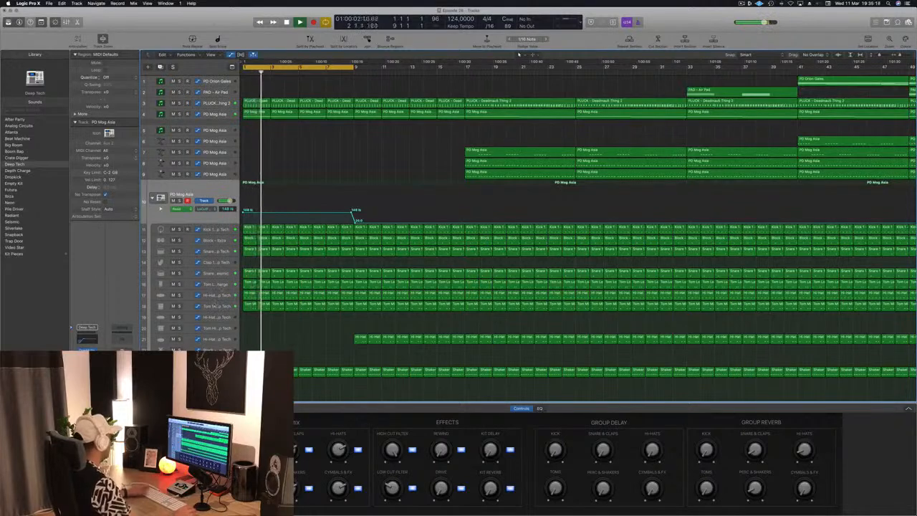
click(174, 273)
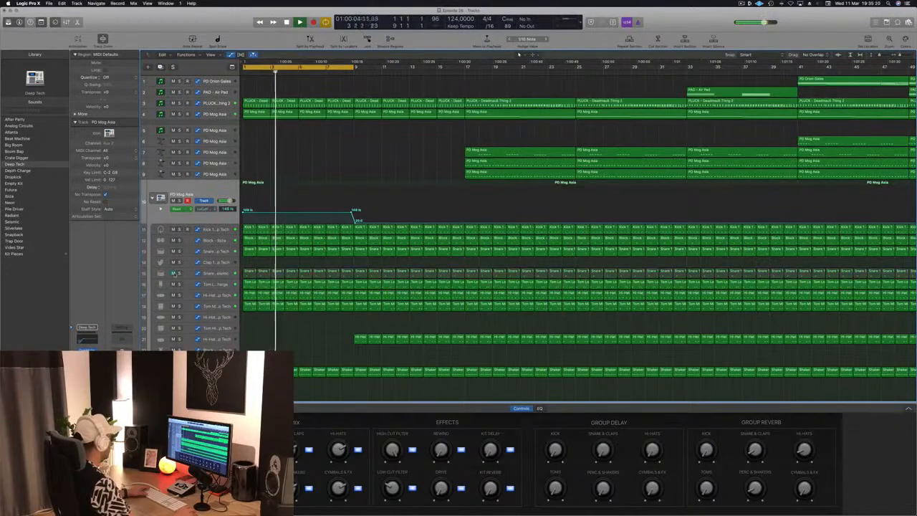
click(174, 273)
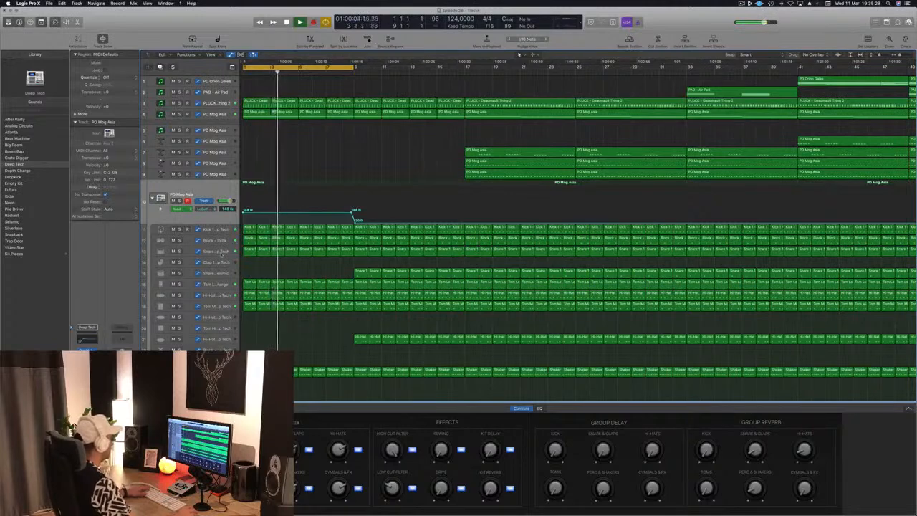
Select the Snare 1 - Deep Tech track and play the intro from the start to check the remaining drums
click(215, 252)
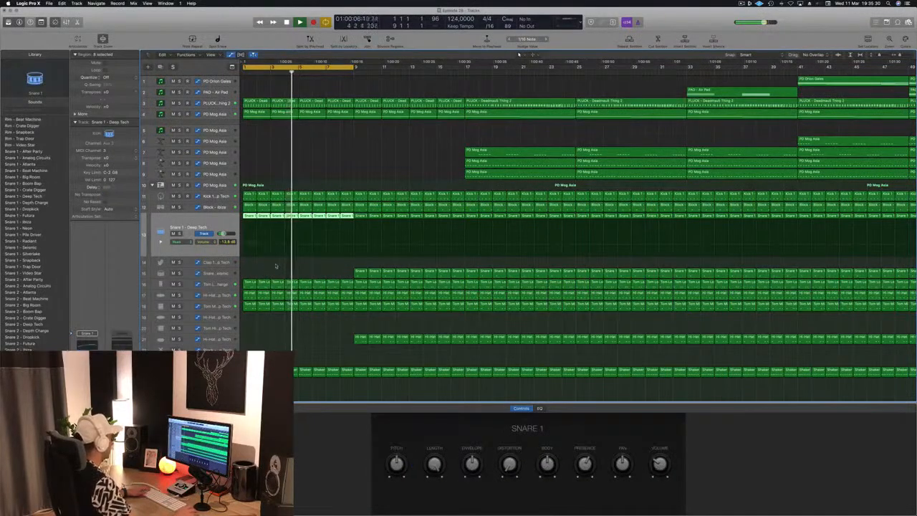
scroll(277, 250, down, 3)
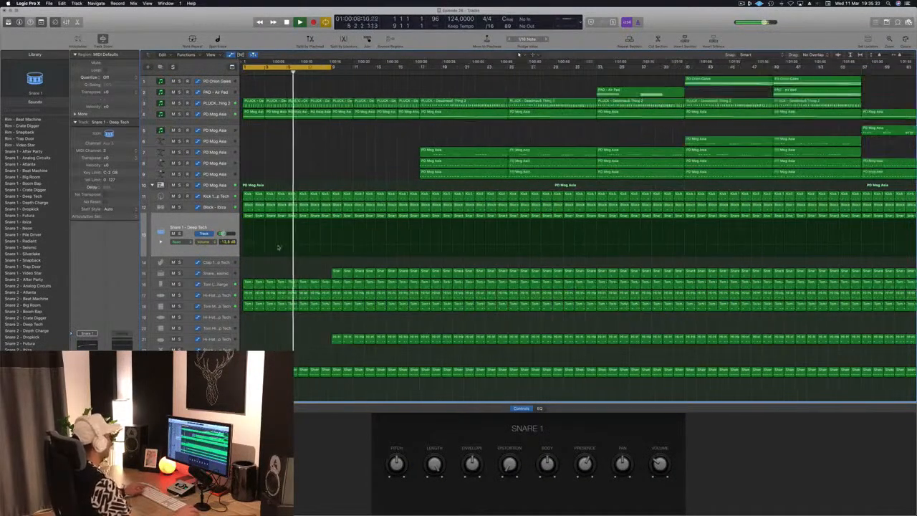
scroll(285, 173, down, 1)
key(Return)
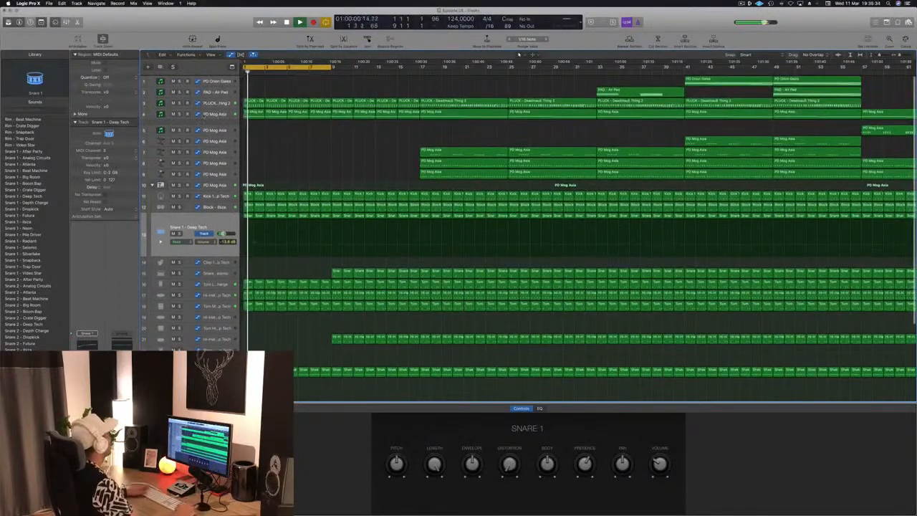
Remove the sawtooth automation points of PD Mog Asia track 4 up to bar 11, leaving one long ramp from bar 1
click(205, 118)
key(Return)
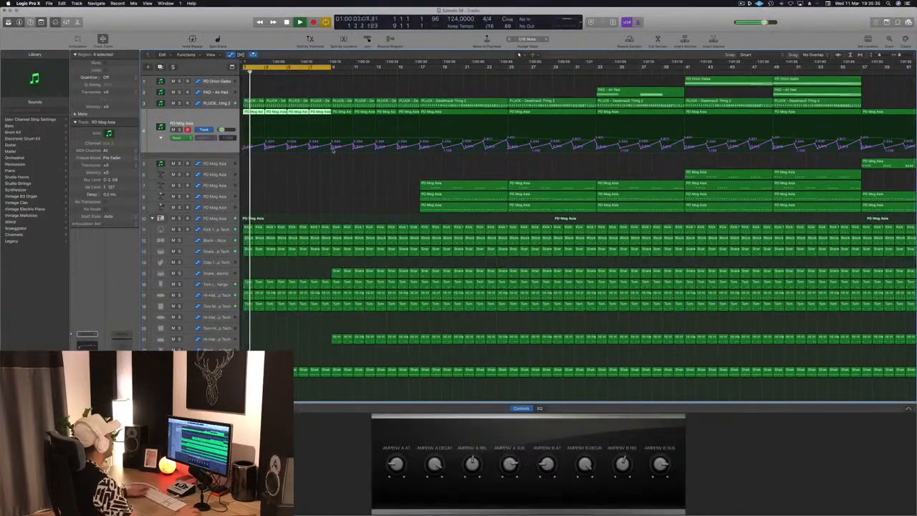
drag(332, 148, 246, 146)
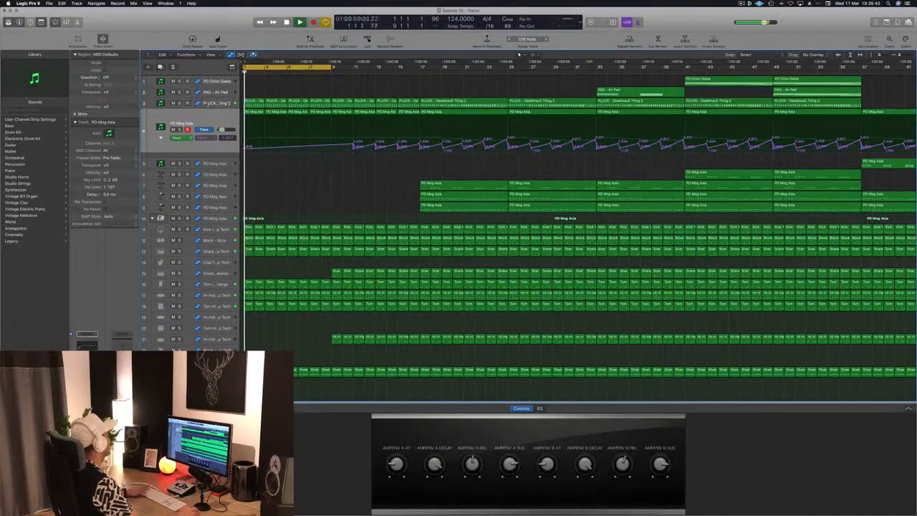
Clear the repeated automation points on the PLUCK - Deadmau5 Thing 2 track before bar 17 and stretch its opening rise to bar 9
click(217, 103)
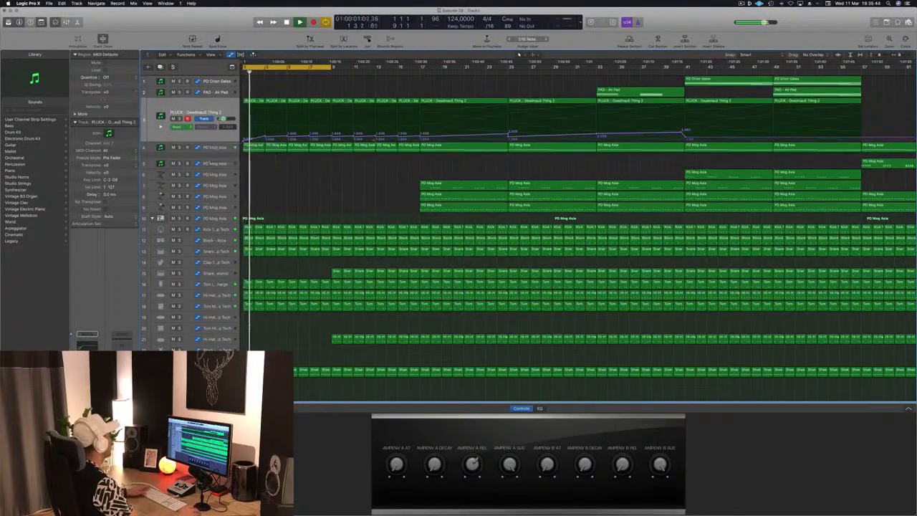
drag(403, 139, 211, 150)
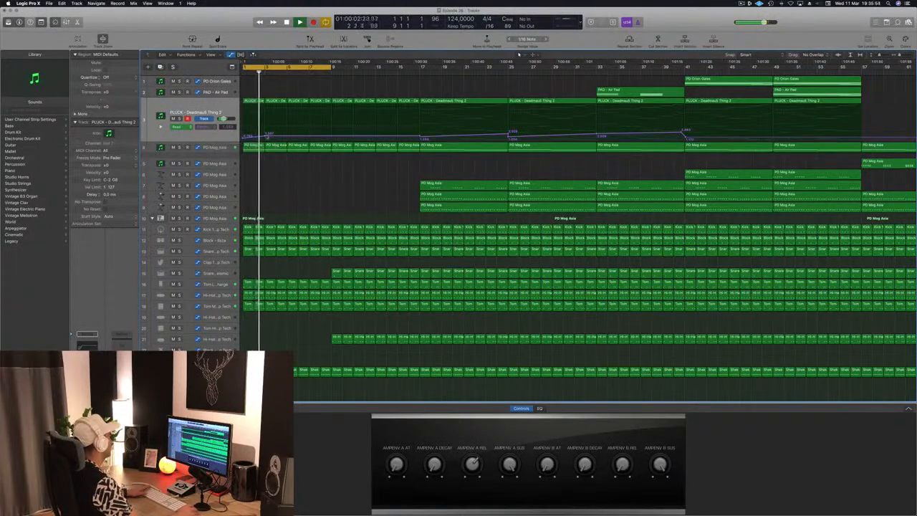
drag(266, 134, 333, 135)
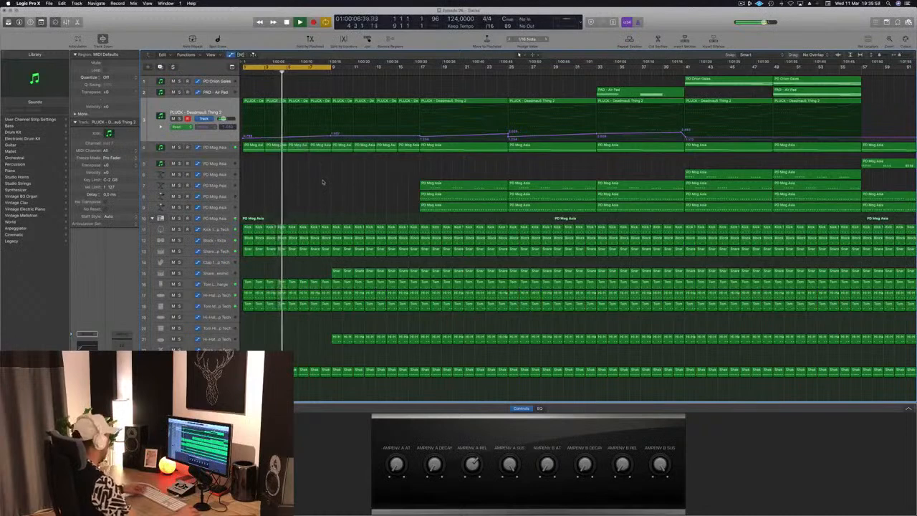
Copy the PD Orion Gates region from bar 41 to bar 1 and play the intro with it
key(super+Left)
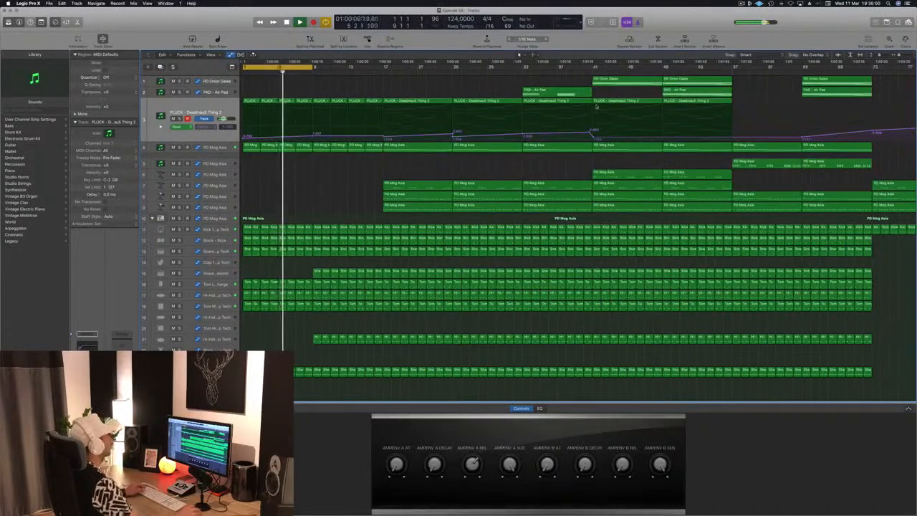
click(632, 83)
drag(633, 83, 263, 83)
key(super+Left)
key(Return)
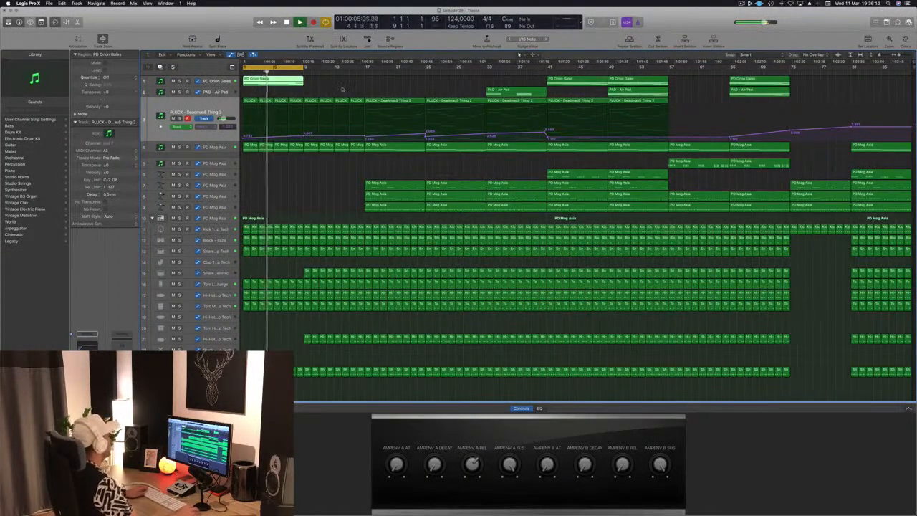
key(Return)
Delete all notes after the first chord in the copied PD Orion Gates region and lengthen that chord to nearly bar 9
double_click(281, 80)
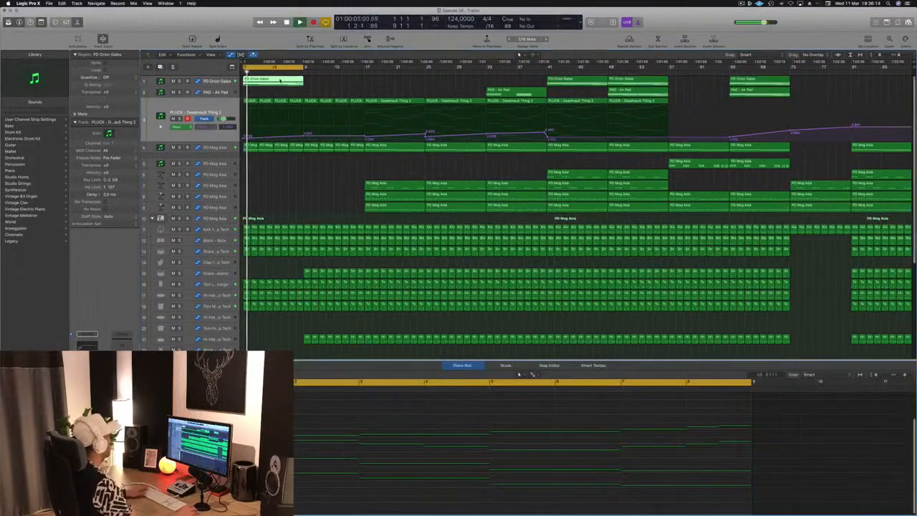
drag(364, 415, 680, 503)
key(Delete)
key(Return)
drag(375, 419, 333, 510)
drag(339, 434, 672, 446)
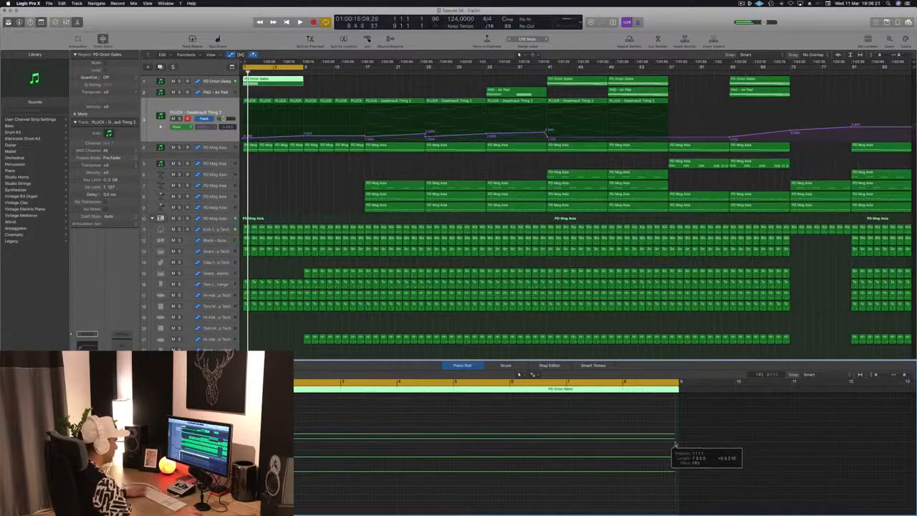
Move the copied PD Orion Gates region to bars 9 to 17, extend the cycle to bar 17 and play
click(212, 81)
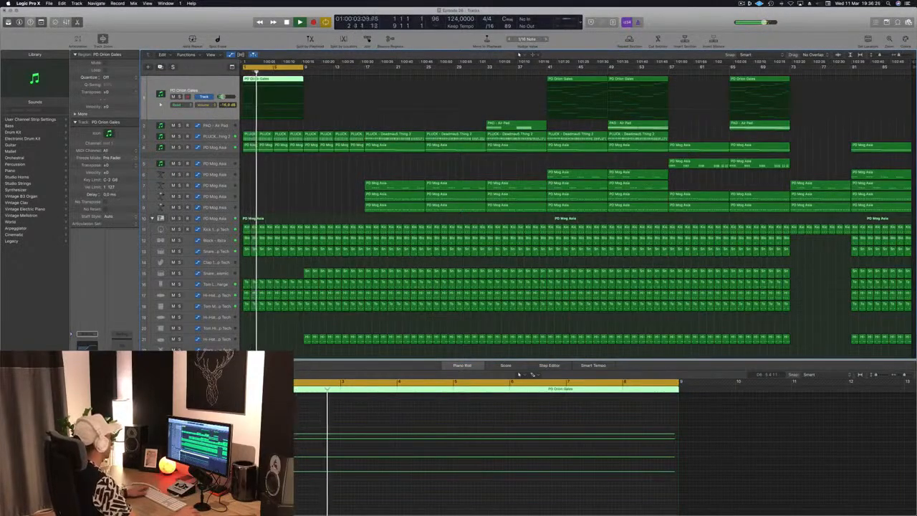
drag(272, 80, 367, 71)
key(space)
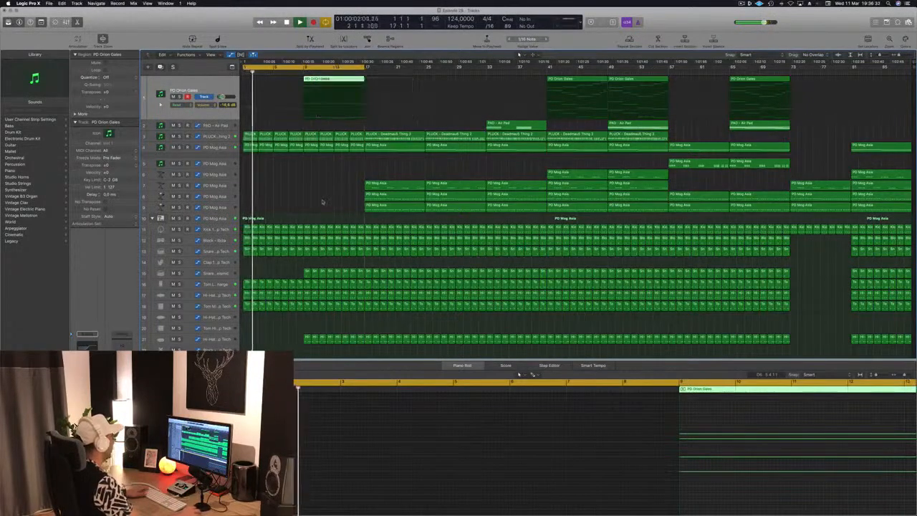
Delete the regions between bars 9 and 17 on Hi-Hat track 21 and Snare track 15
scroll(322, 201, down, 5)
click(322, 268)
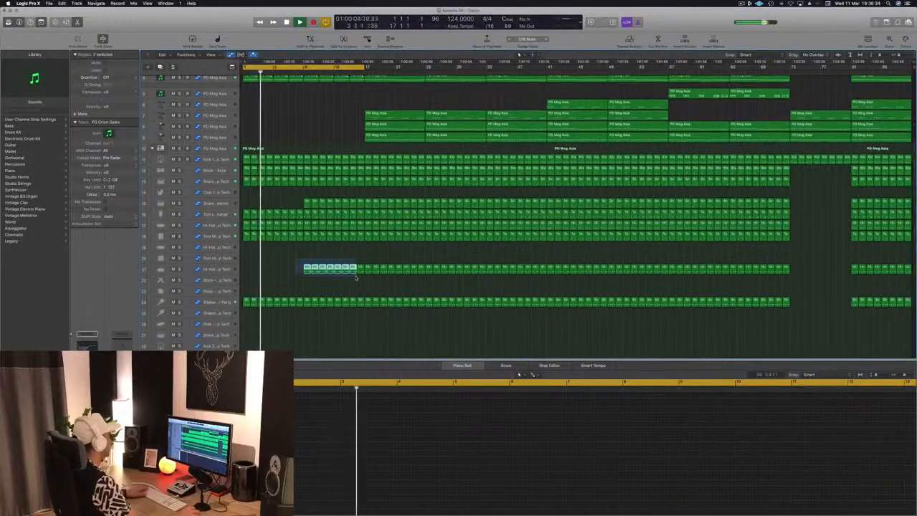
key(Delete)
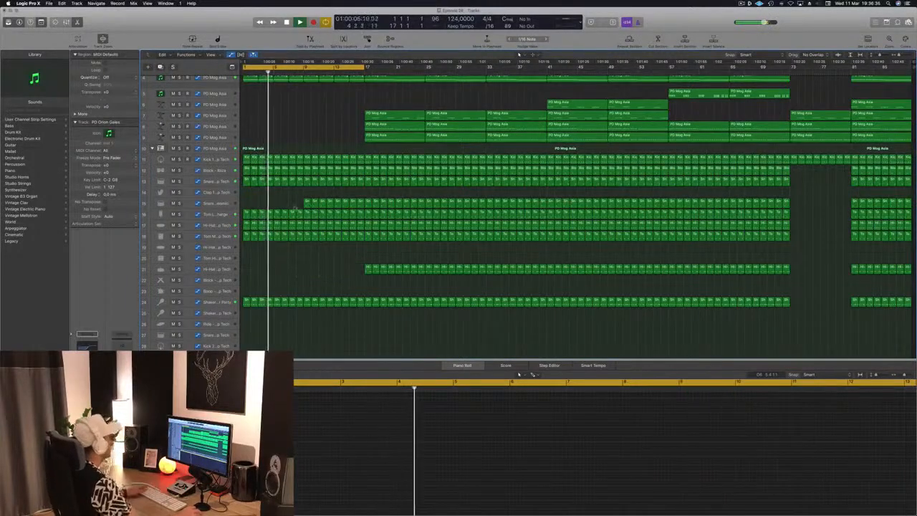
click(352, 203)
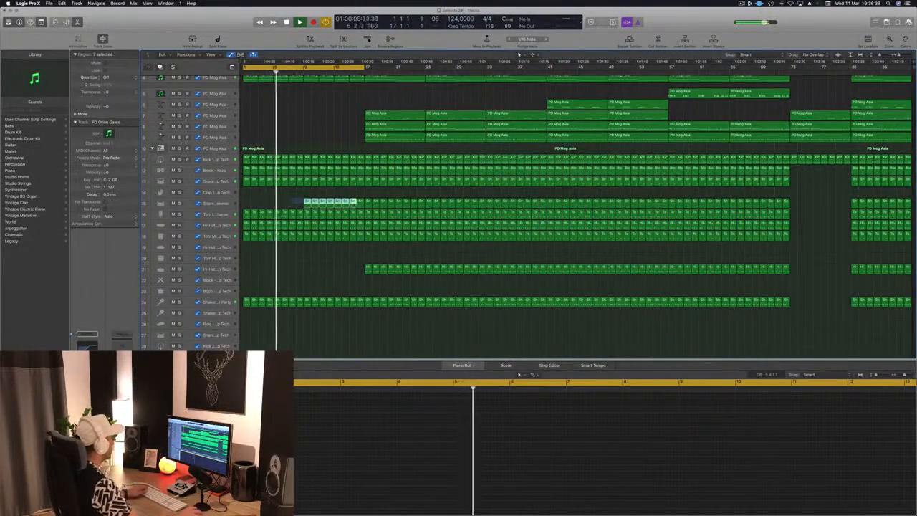
key(Delete)
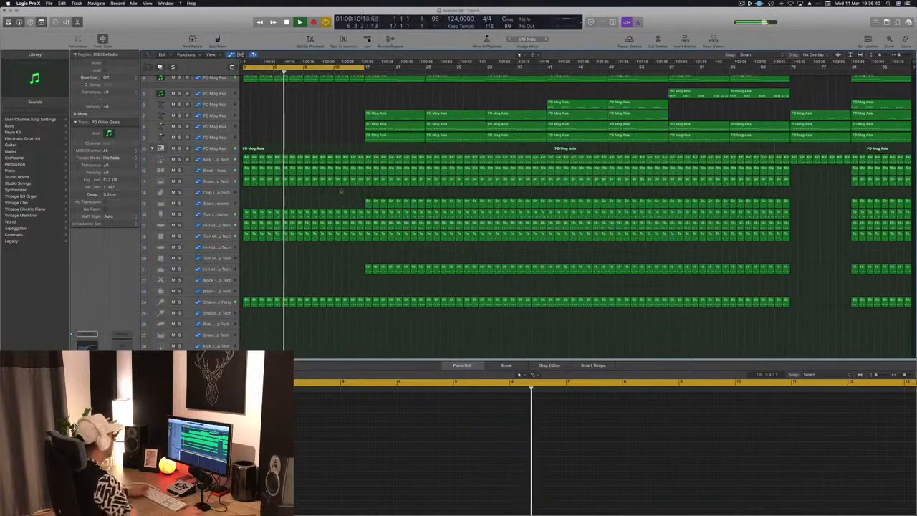
Solo Tom track 18 briefly to identify it, and delete its regions between bars 1 and 17
click(179, 236)
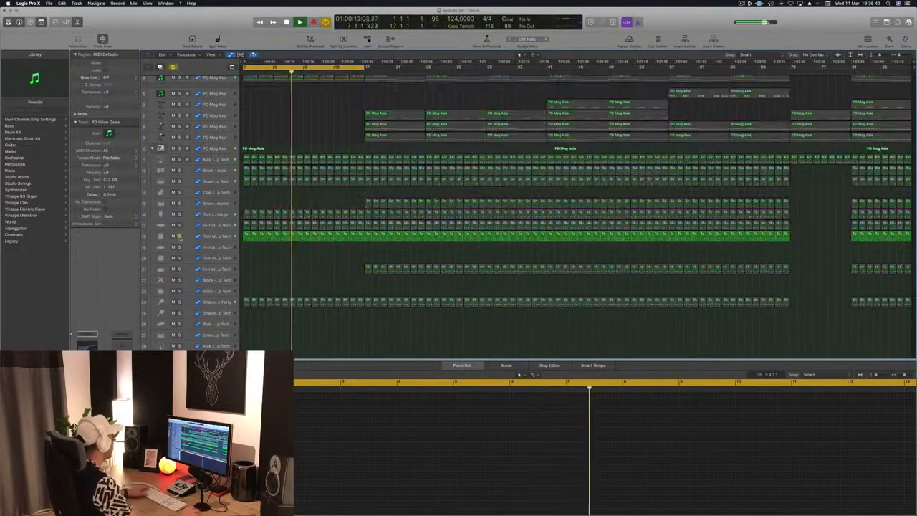
click(179, 235)
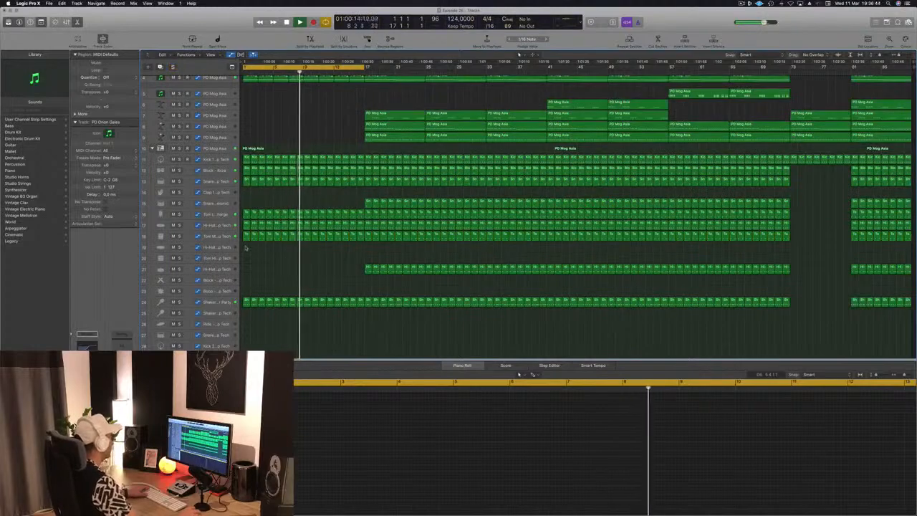
drag(244, 230, 360, 240)
key(Delete)
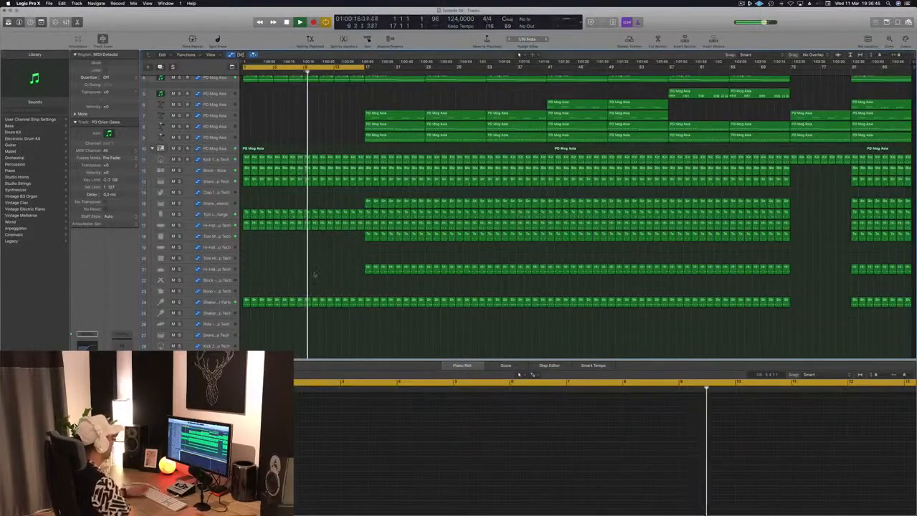
Play the intro again from bar 1 to check the thinned-out drums
scroll(313, 283, up, 5)
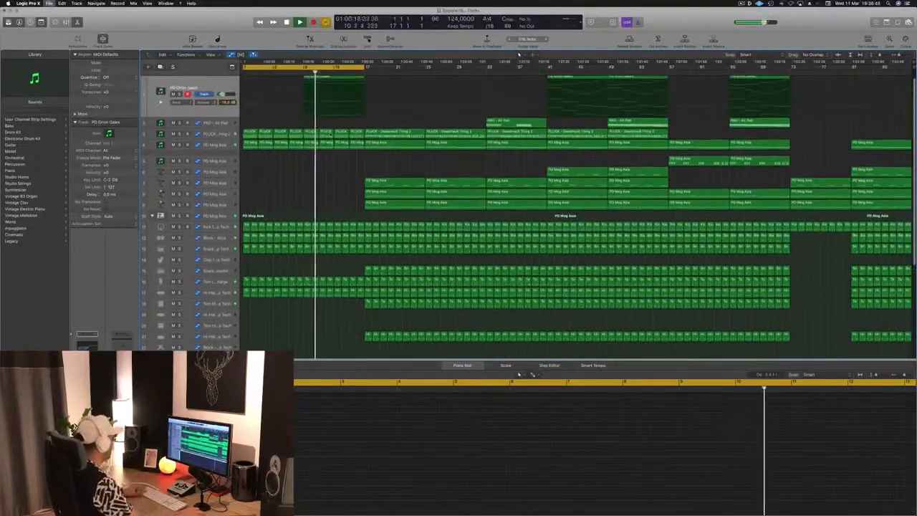
scroll(309, 184, up, 2)
key(Return)
scroll(309, 184, down, 5)
scroll(311, 239, down, 1)
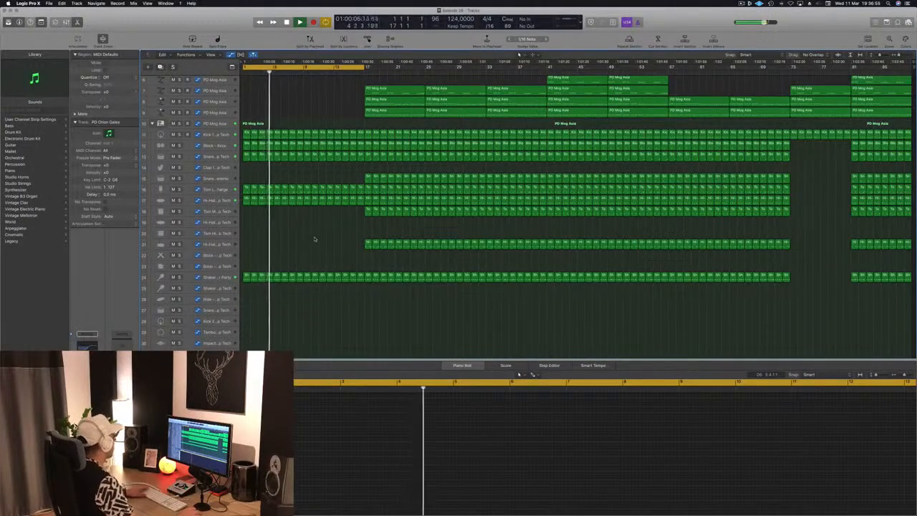
Copy the bar 9 Shaker 1 - After Party region to the Impact track and reduce it to one note at the bar's start
scroll(314, 238, down, 2)
scroll(314, 238, down, 3)
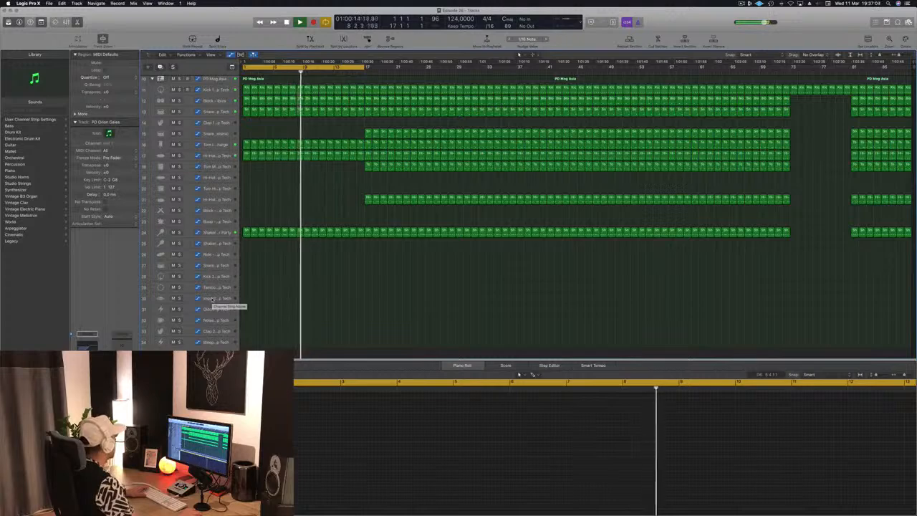
click(306, 232)
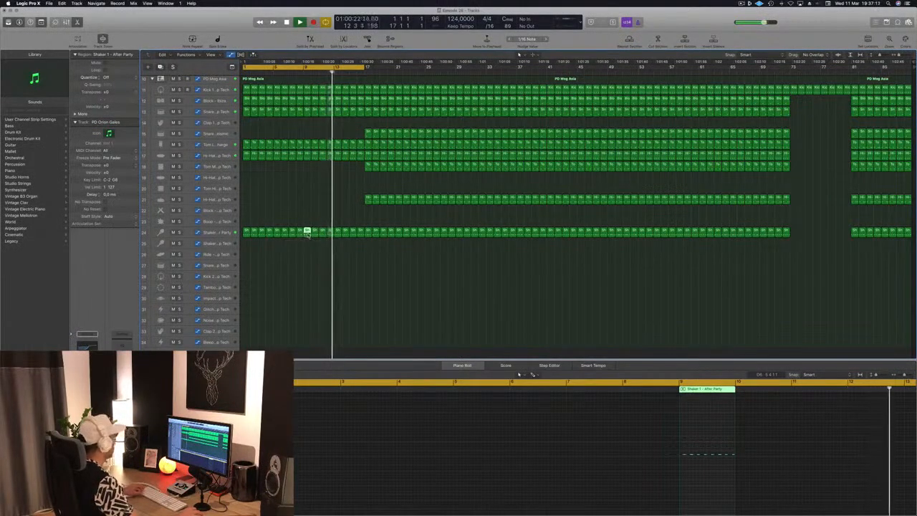
drag(307, 234, 308, 307)
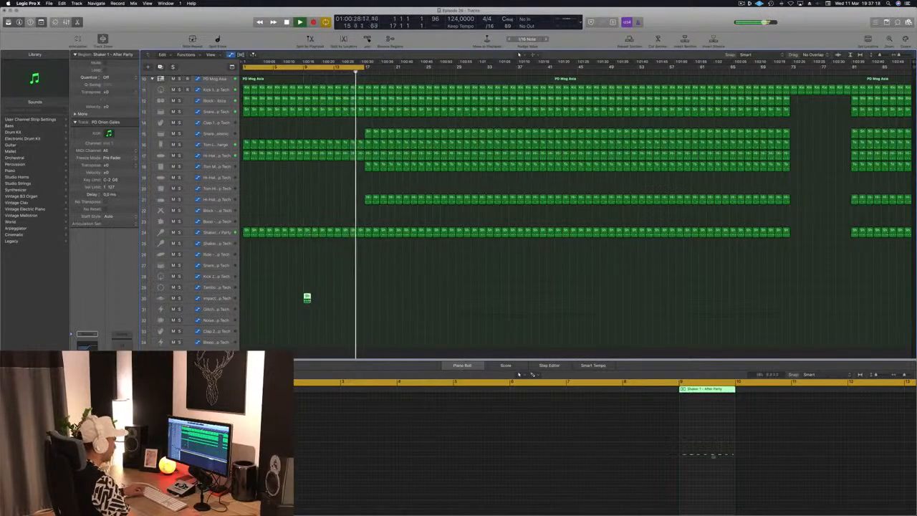
drag(687, 449, 734, 465)
key(Delete)
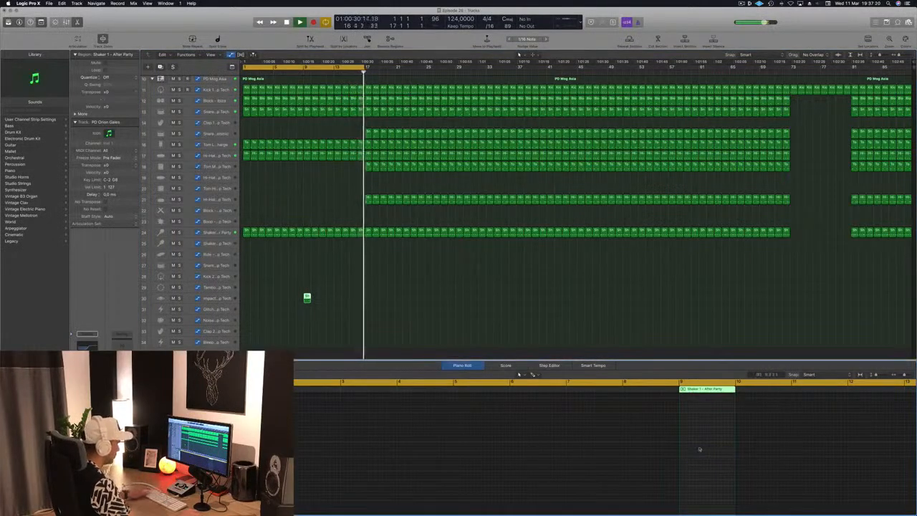
click(337, 298)
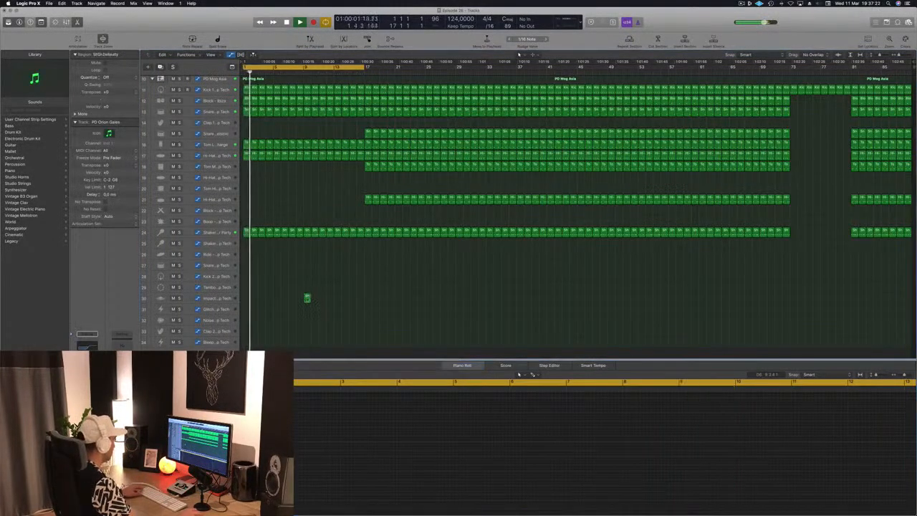
drag(693, 449, 670, 468)
key(Delete)
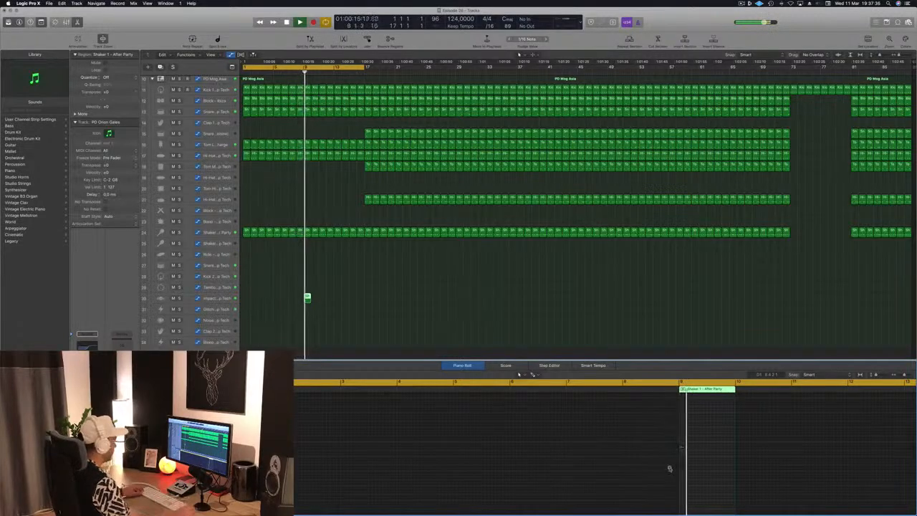
Audition Noise Hit - Depth Charge on the Impact track around bar 9, and change its sound to Noise Impact - Depth Charge
click(300, 72)
click(223, 295)
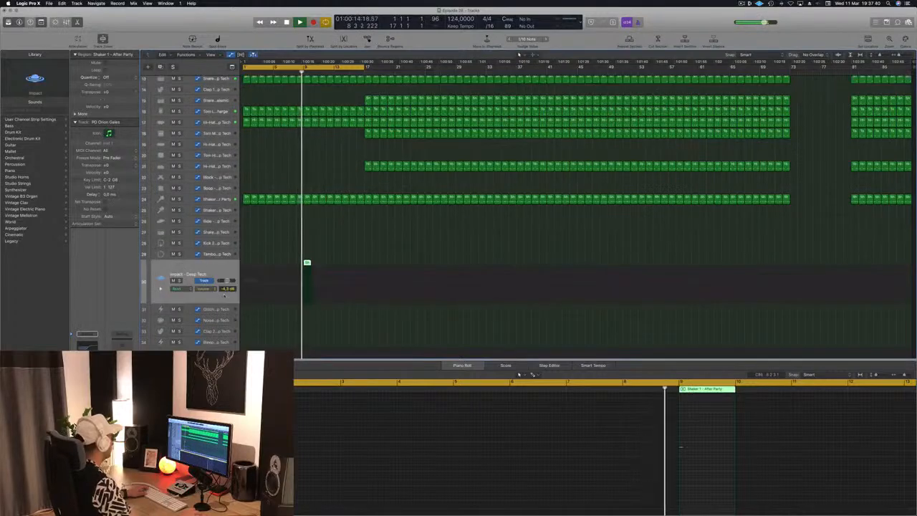
click(14, 266)
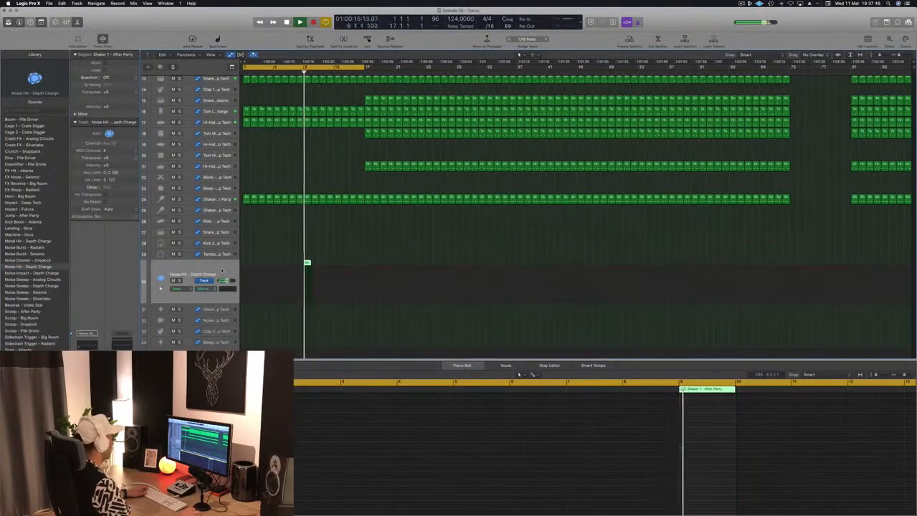
click(28, 273)
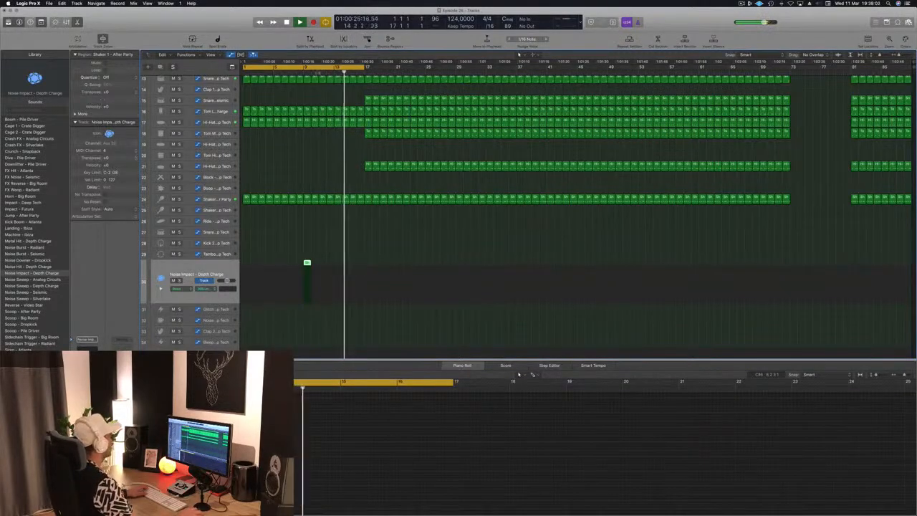
click(305, 71)
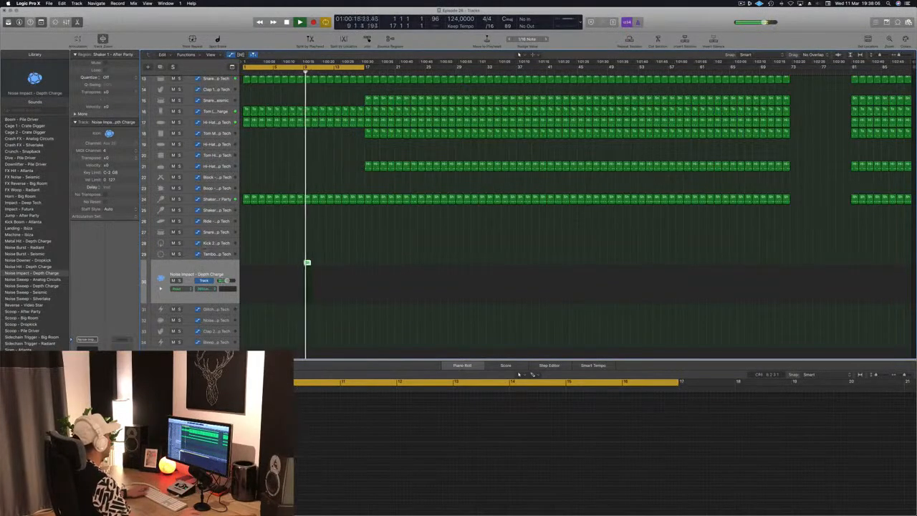
Solo the Noise Impact track, set its Channel EQ low cut to 455 Hz, and replay bar 9 with the solo off
click(179, 280)
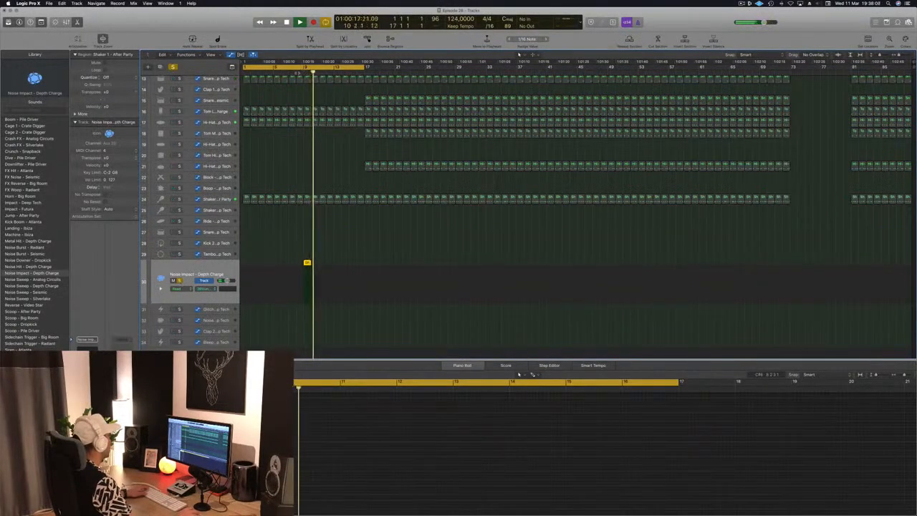
click(299, 73)
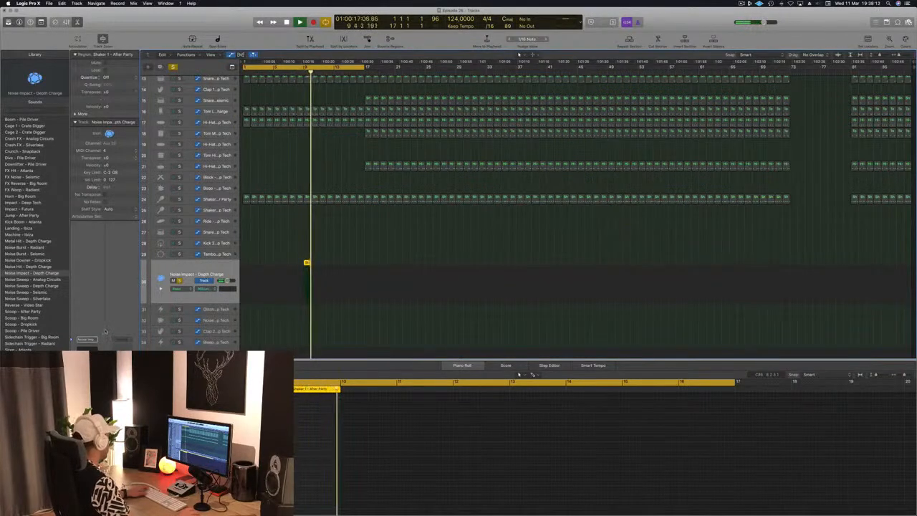
click(87, 351)
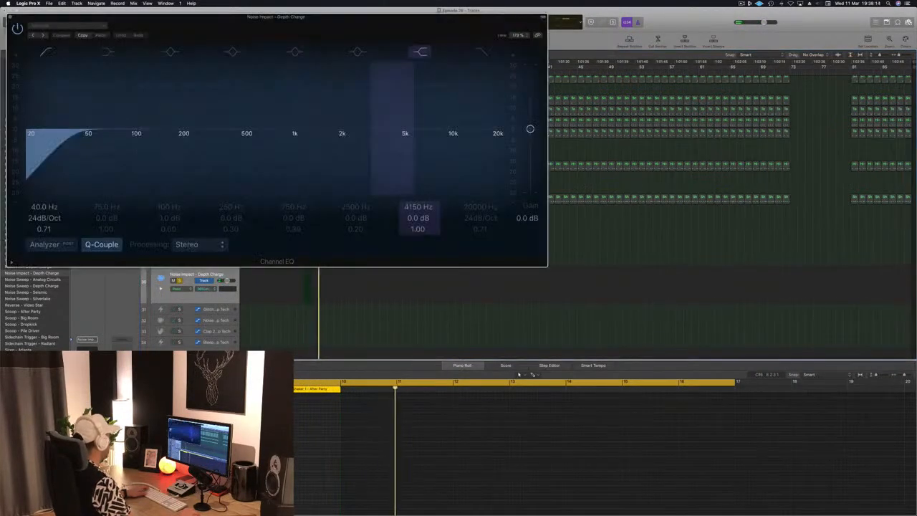
drag(81, 122, 253, 139)
drag(292, 33, 916, 42)
click(300, 71)
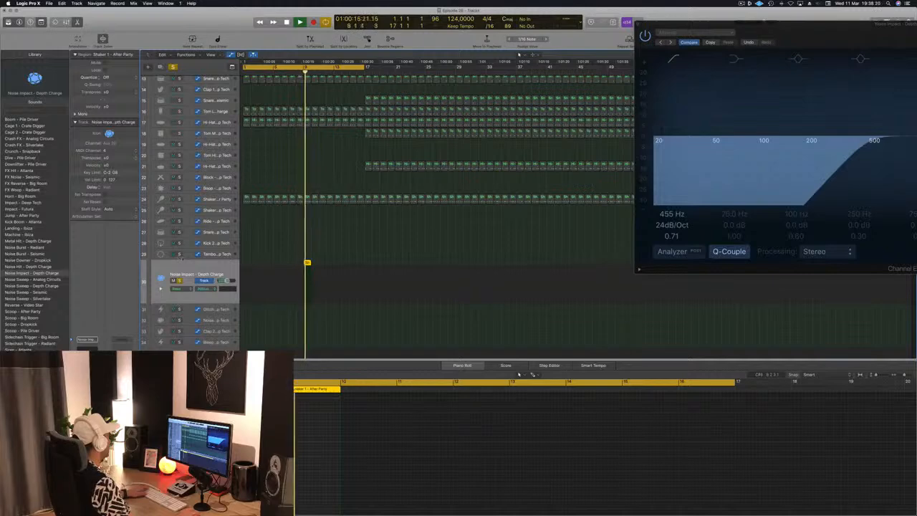
click(179, 281)
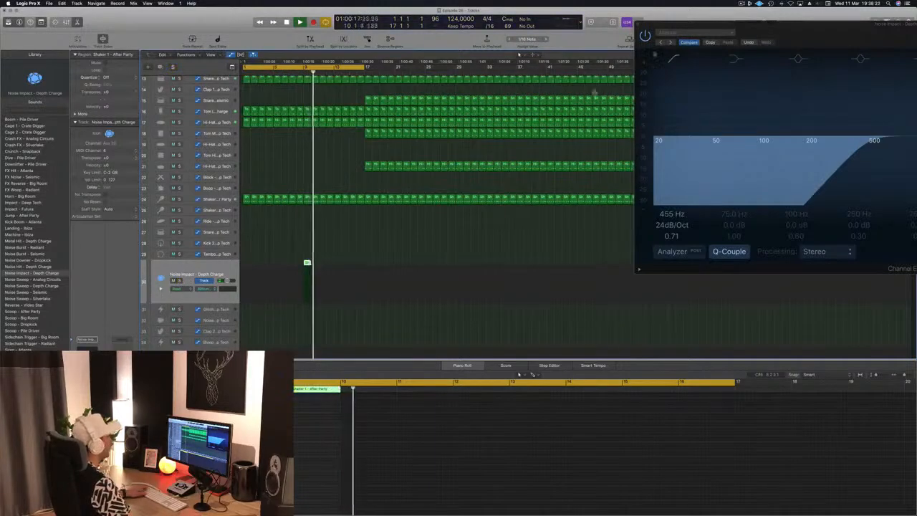
drag(767, 34, 481, 85)
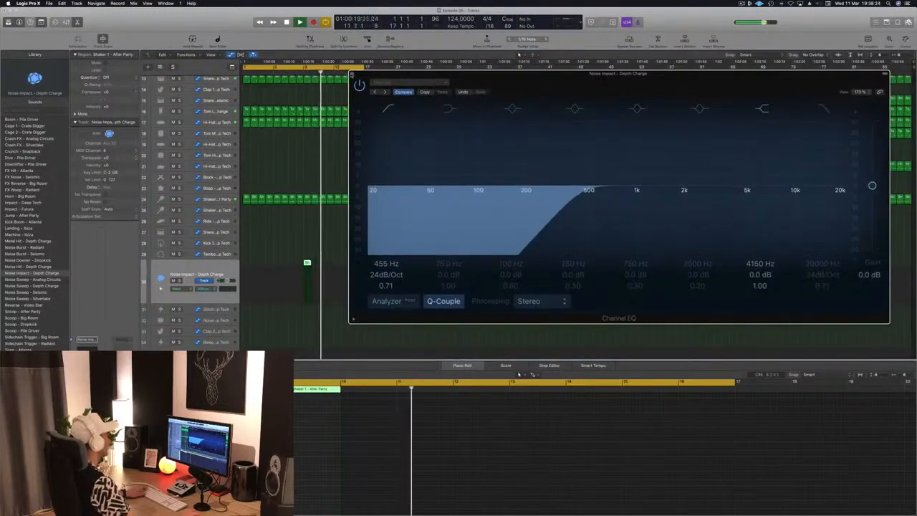
key(super+w)
Fit all tracks in view and play with the cycle set to bars 9 to 17
scroll(321, 136, up, 5)
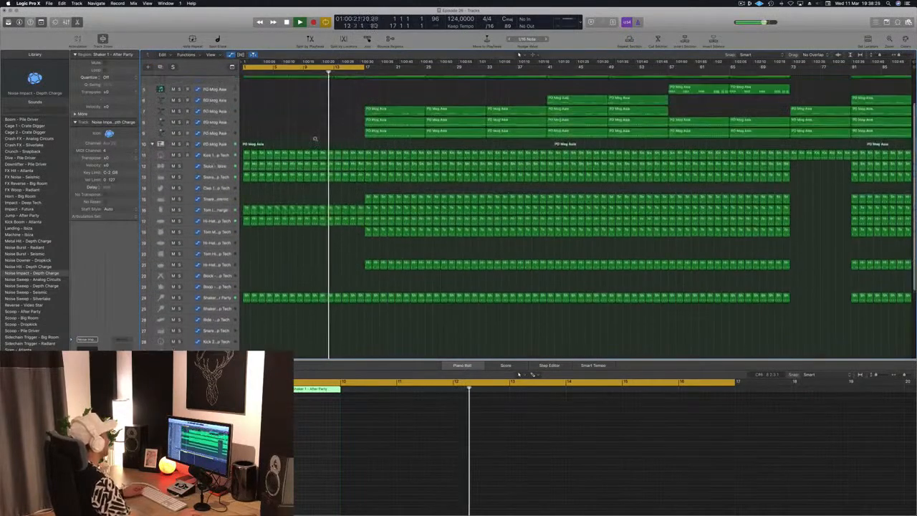
scroll(322, 132, up, 5)
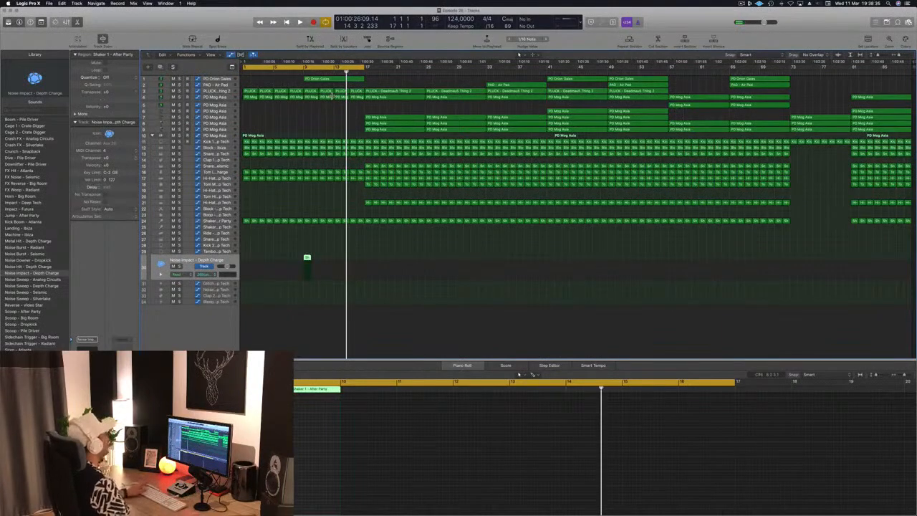
key(Return)
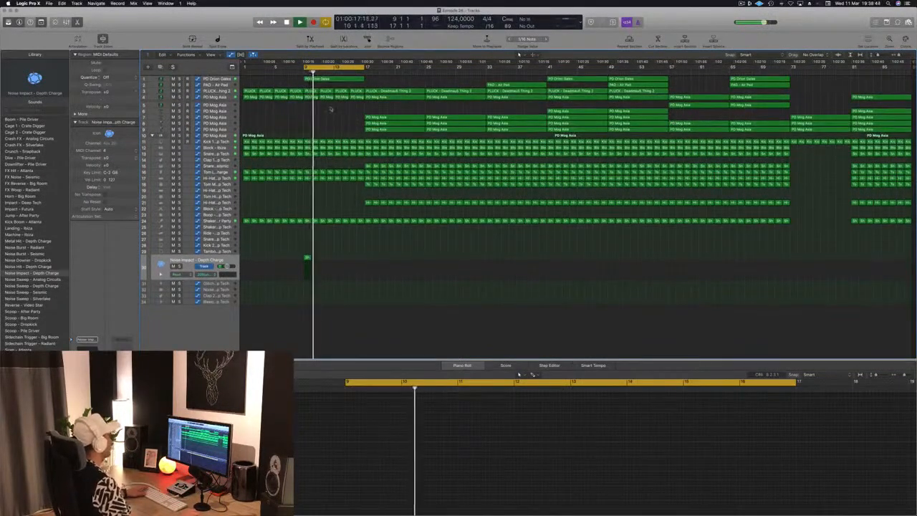
Select the PD Orion Gates region at bar 9 and check its track's automation parameters, keeping Volume displayed
click(334, 78)
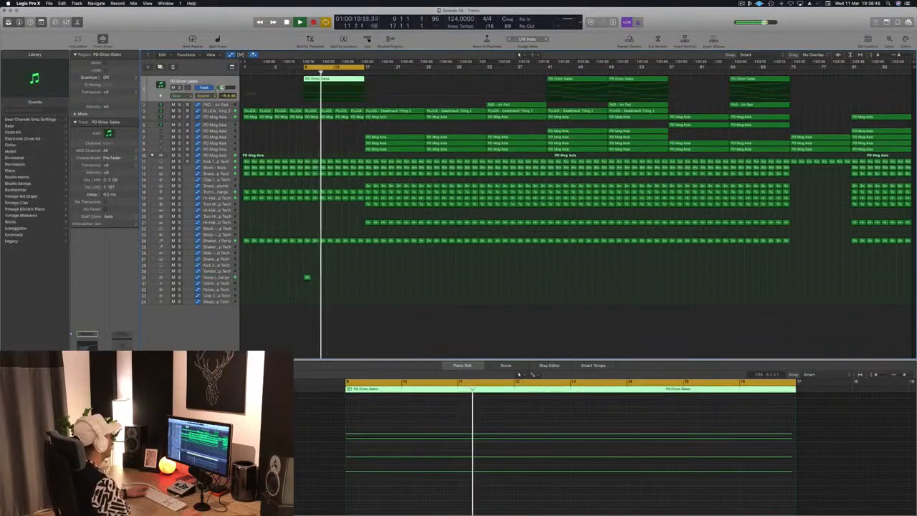
click(215, 96)
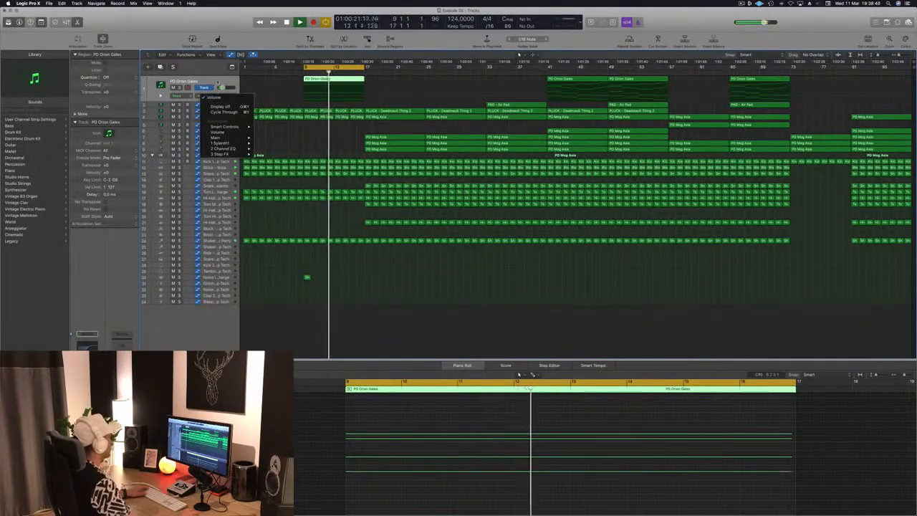
click(213, 97)
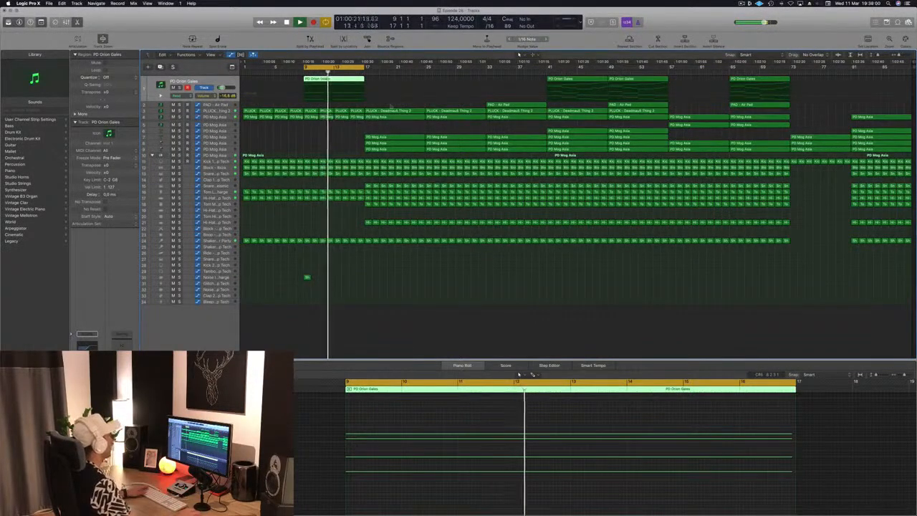
Delete the synth regions in bars 17 to 33 and copy the intro's PLUCK and PD Mog Asia regions there
drag(401, 153, 456, 115)
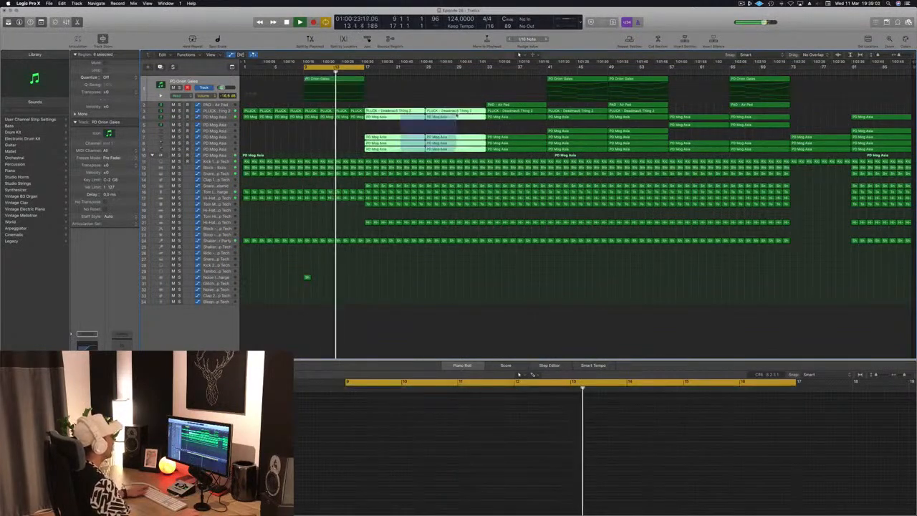
key(Delete)
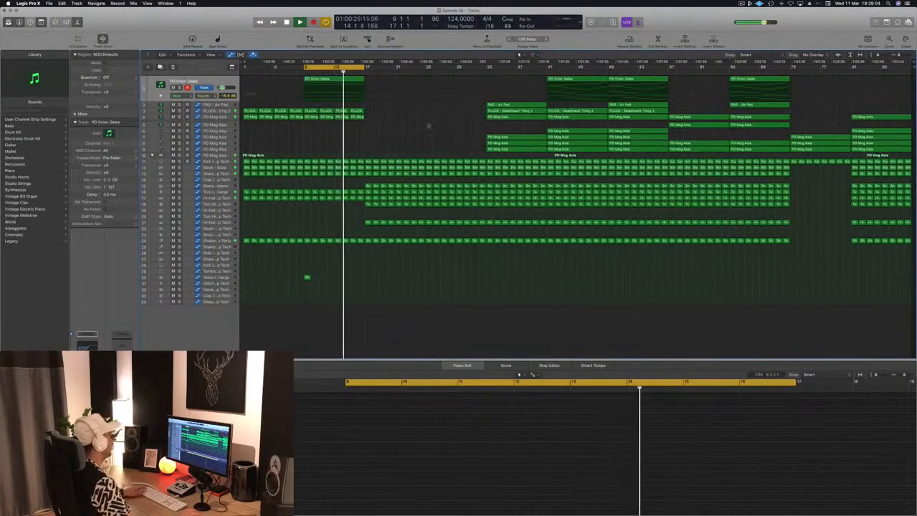
drag(246, 135, 380, 117)
click(335, 140)
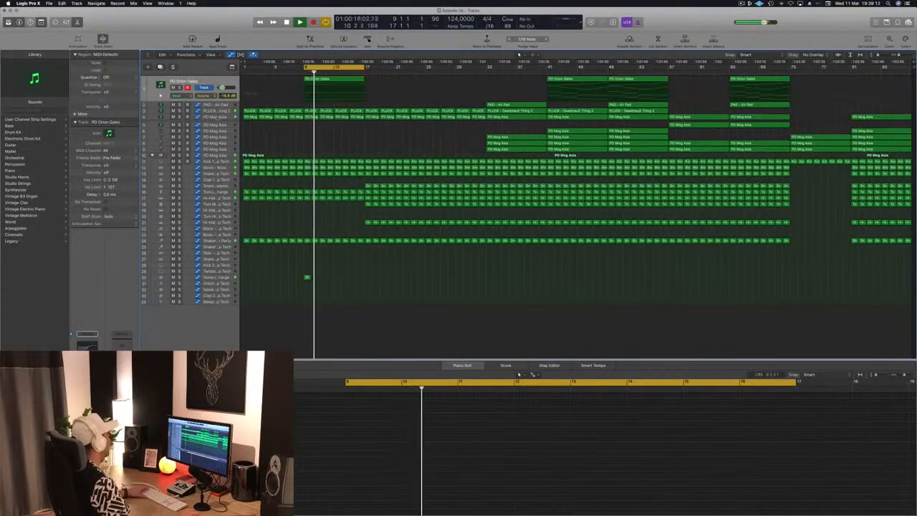
Reshape the PLUCK track's cutoff automation to rise from bar 9 towards bar 17, and replay the section
key(Down)
key(Down)
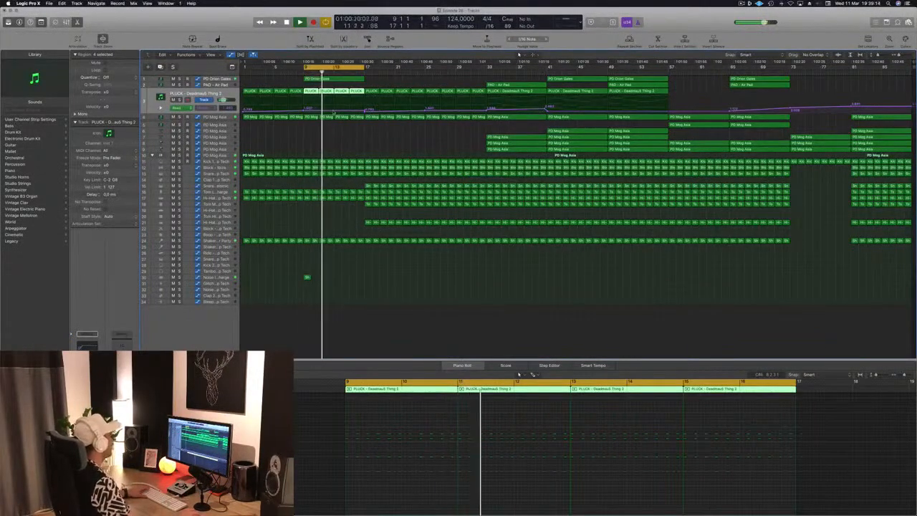
click(334, 112)
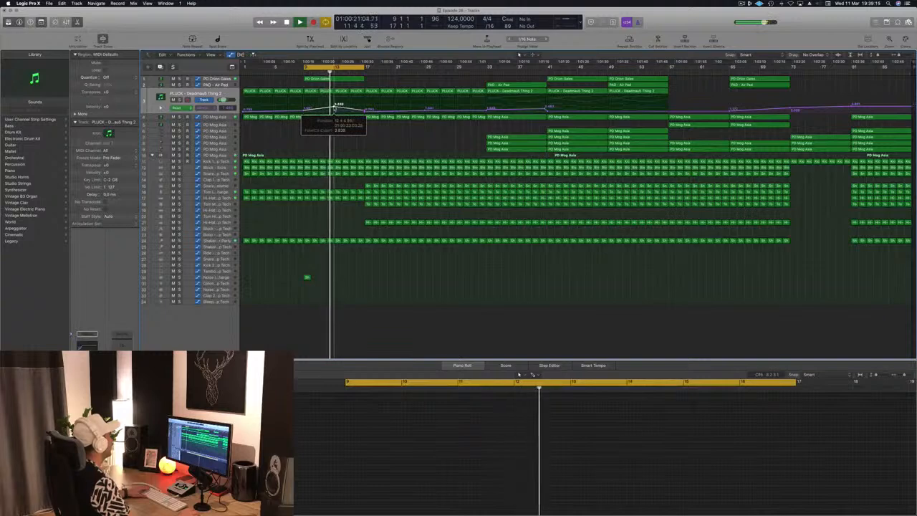
drag(334, 108, 335, 111)
key(space)
key(space)
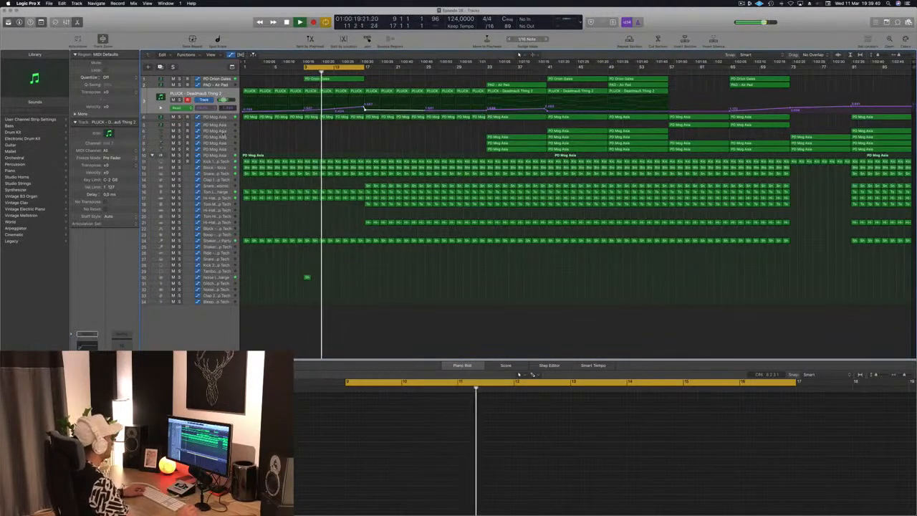
Copy track 6's PD Mog Asia region from bar 41 to bar 17 and keep only its first two bars
drag(207, 135, 224, 133)
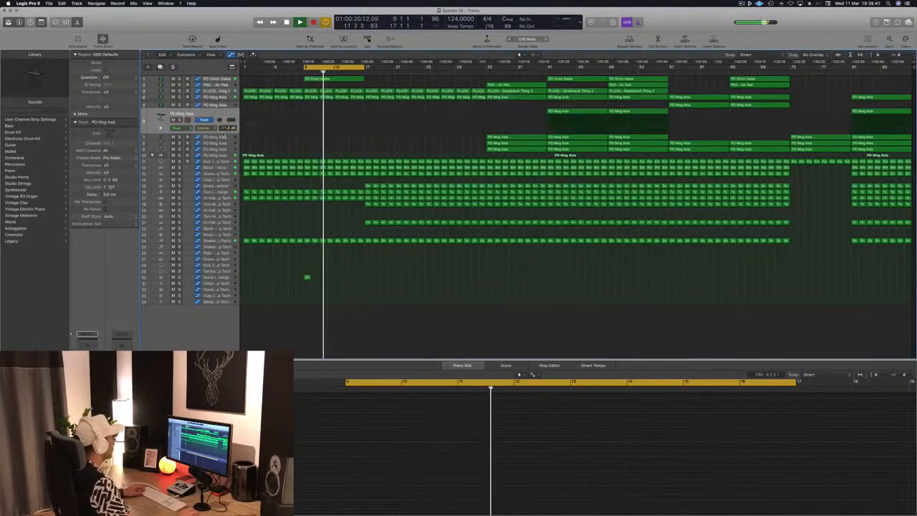
click(581, 112)
drag(582, 112, 395, 110)
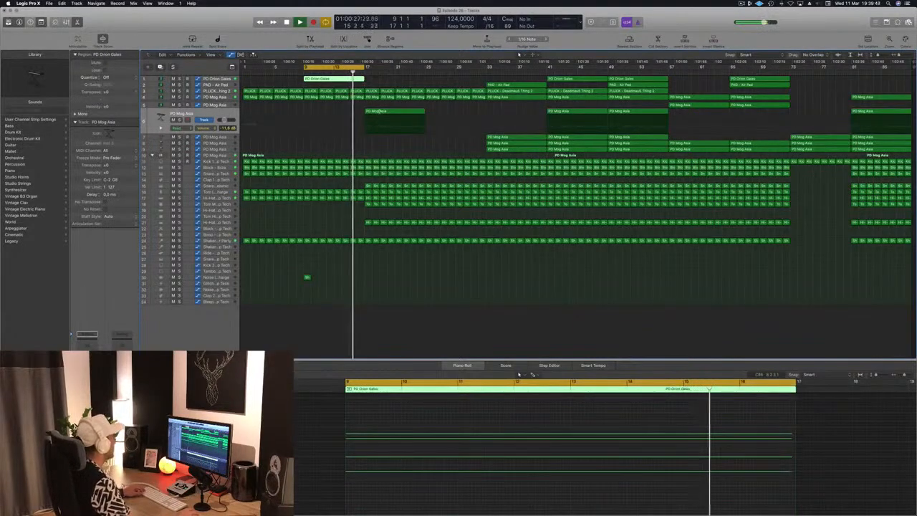
super+double_click(380, 112)
key(Delete)
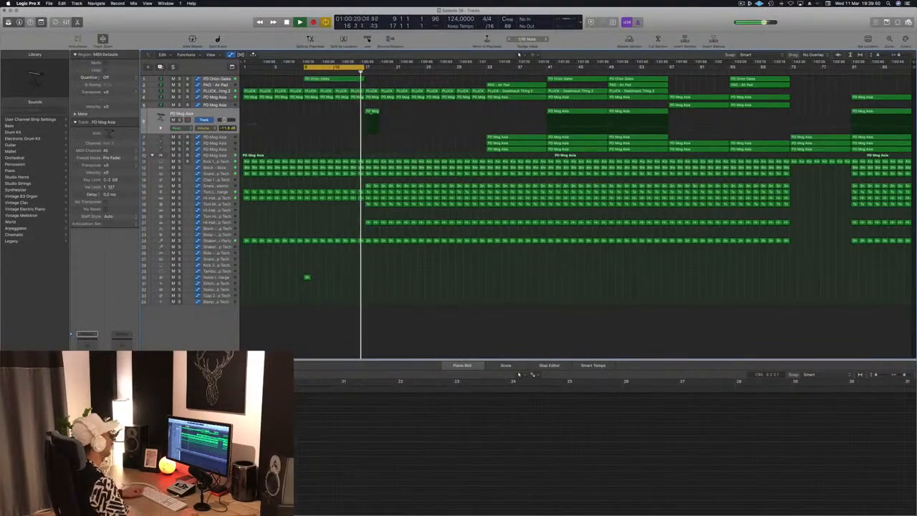
Set the cycle to bars 17 to 29 and copy the noise impact region from bar 9 to bar 17
drag(366, 67, 438, 69)
drag(307, 277, 367, 278)
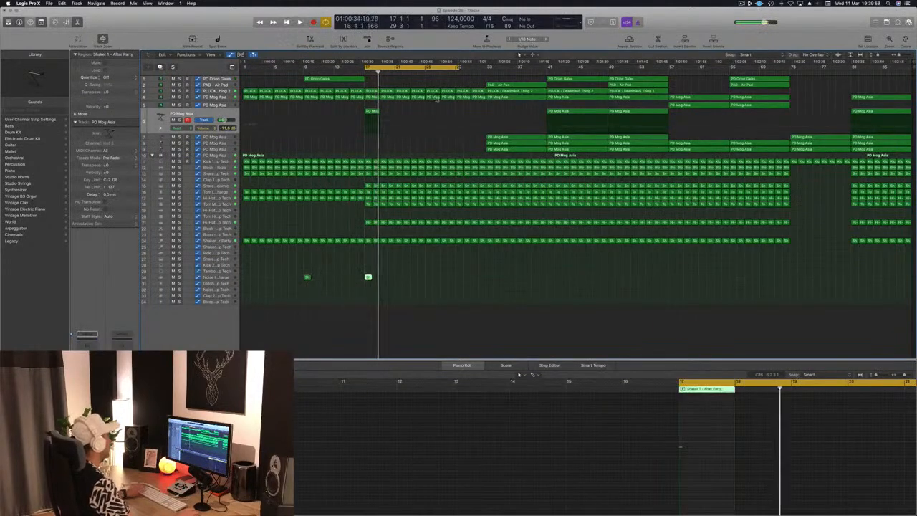
click(372, 111)
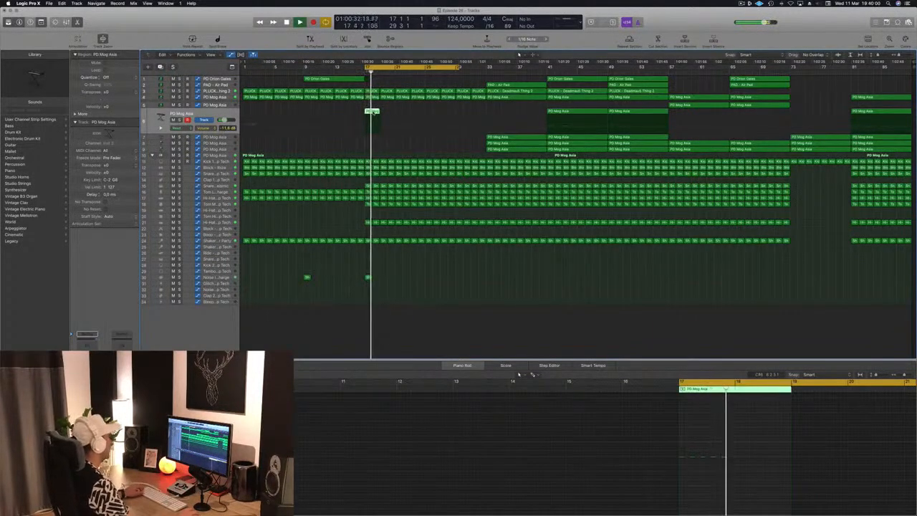
Examine the PD Mog Asia regions at bars 33 and 41 and compare their playback with the section at bar 17
click(529, 137)
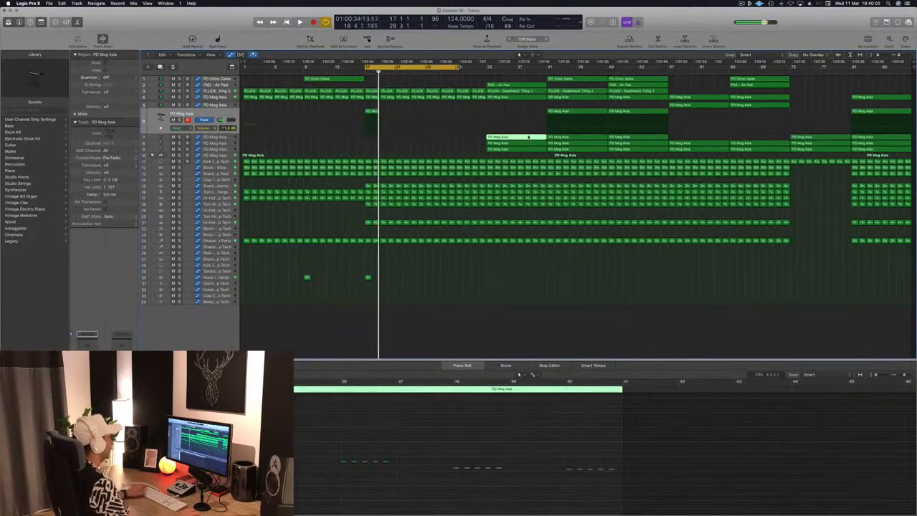
key(Return)
click(530, 143)
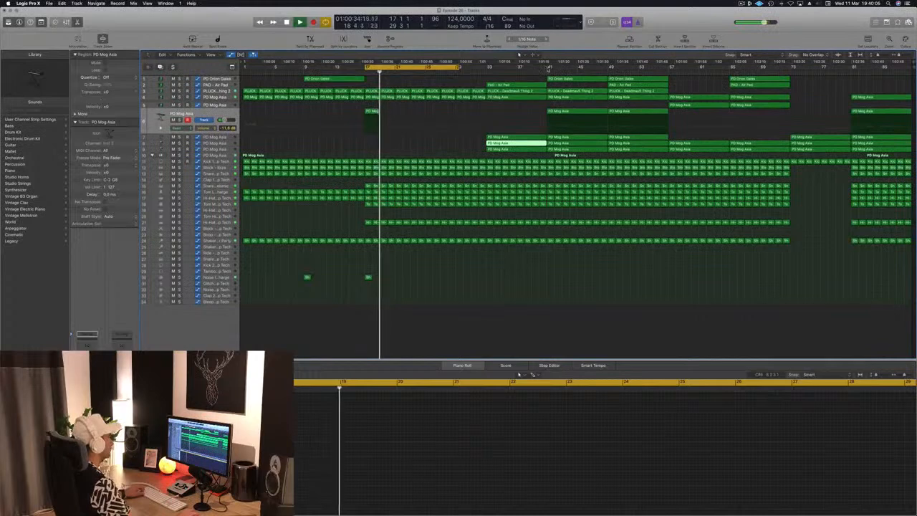
click(546, 73)
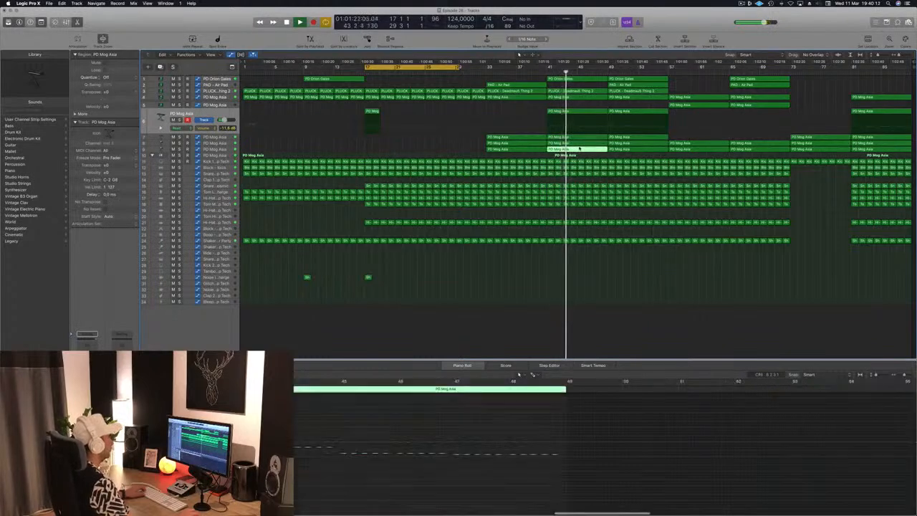
key(space)
key(space)
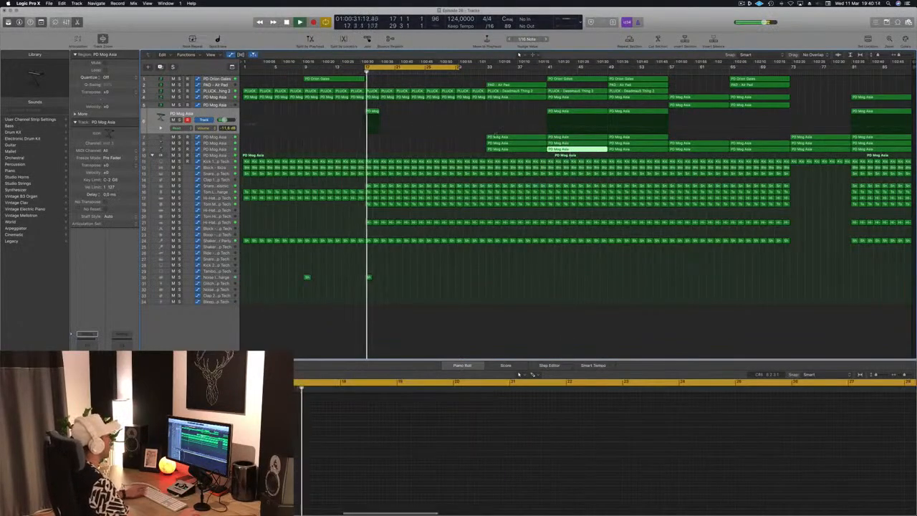
click(521, 137)
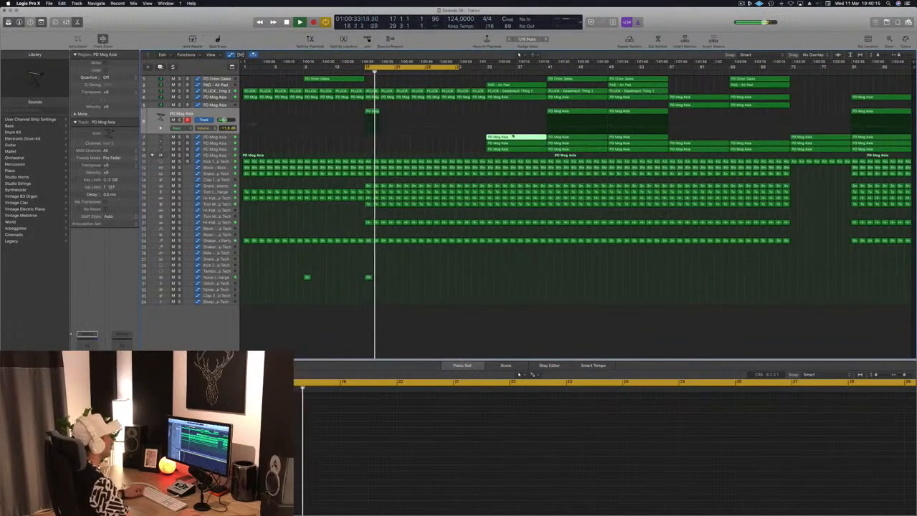
scroll(445, 484, right, 2)
scroll(457, 483, right, 2)
scroll(457, 482, left, 2)
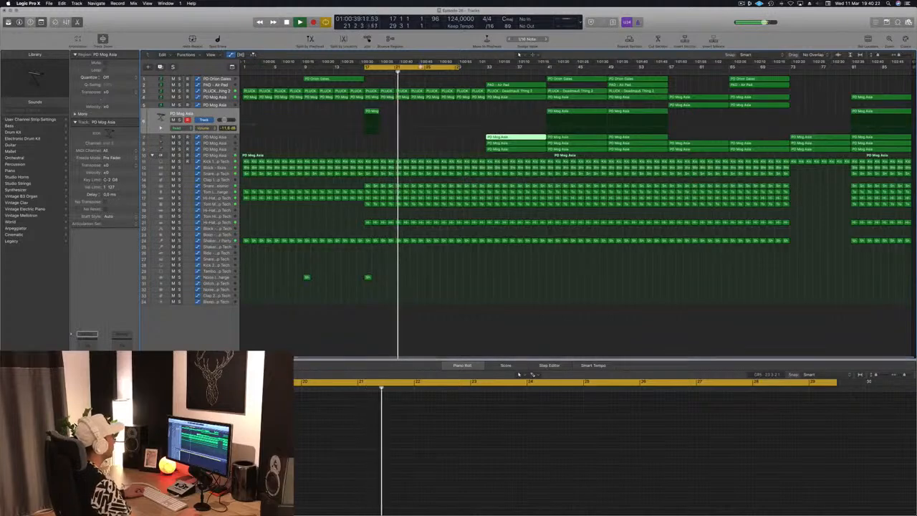
Move track 7's PD Mog Asia region from bar 33 to 17, keep two bars, and copy both two-bar regions to bar 21
drag(511, 136, 389, 138)
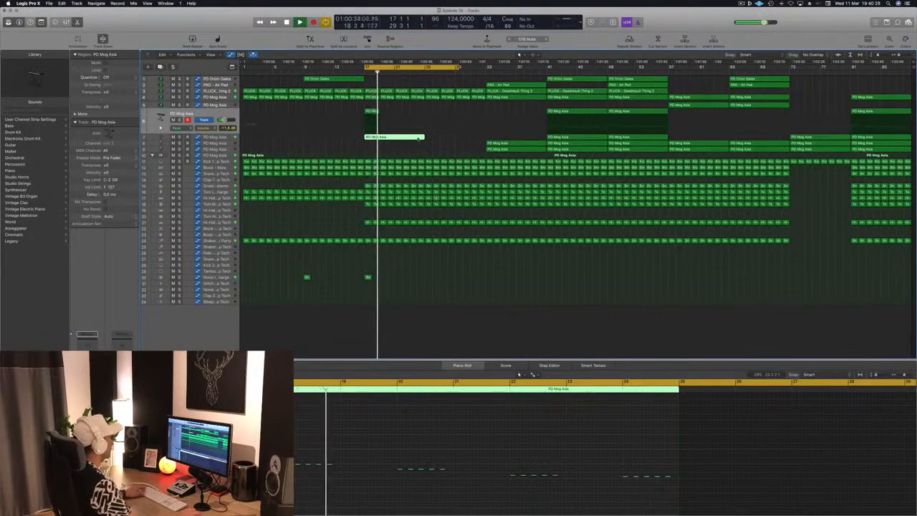
drag(367, 139, 387, 148)
key(Delete)
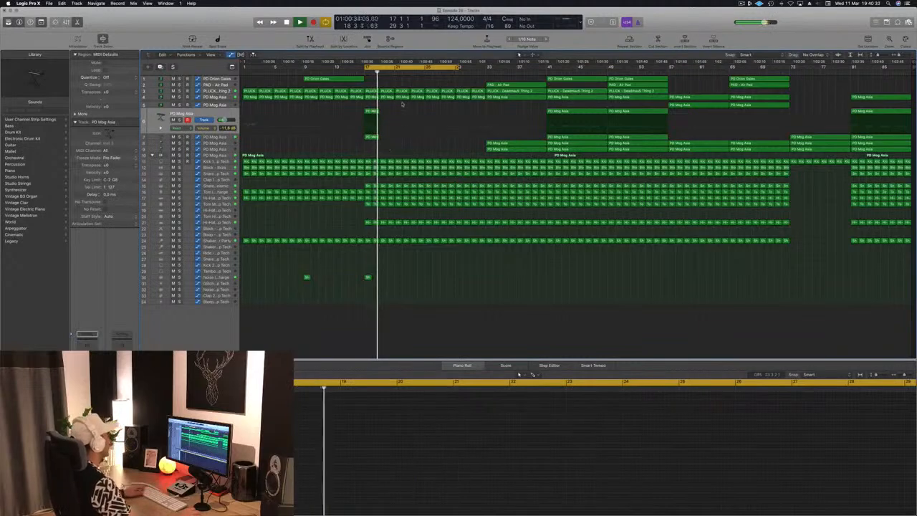
drag(372, 112, 403, 112)
key(space)
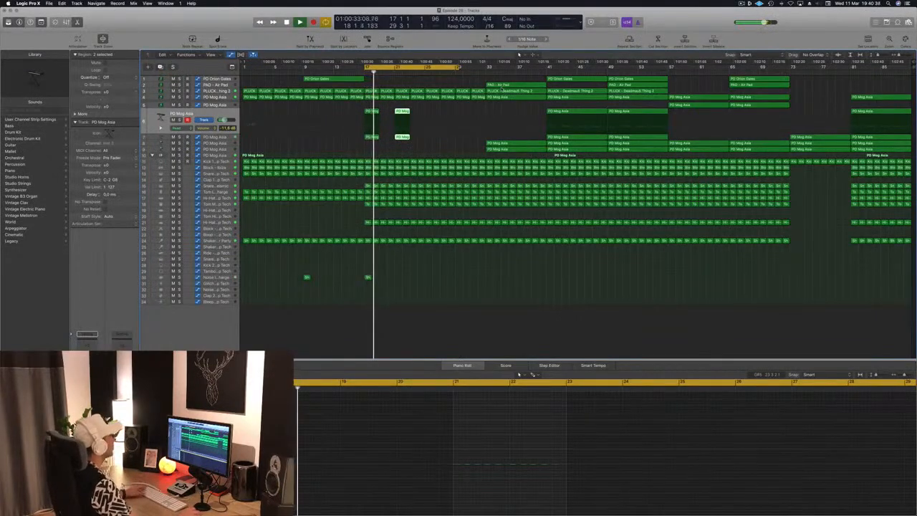
Copy the PAD - Air Pad region from bar 33 to bar 17 and delete its notes from bar 21 onward
drag(511, 85, 393, 85)
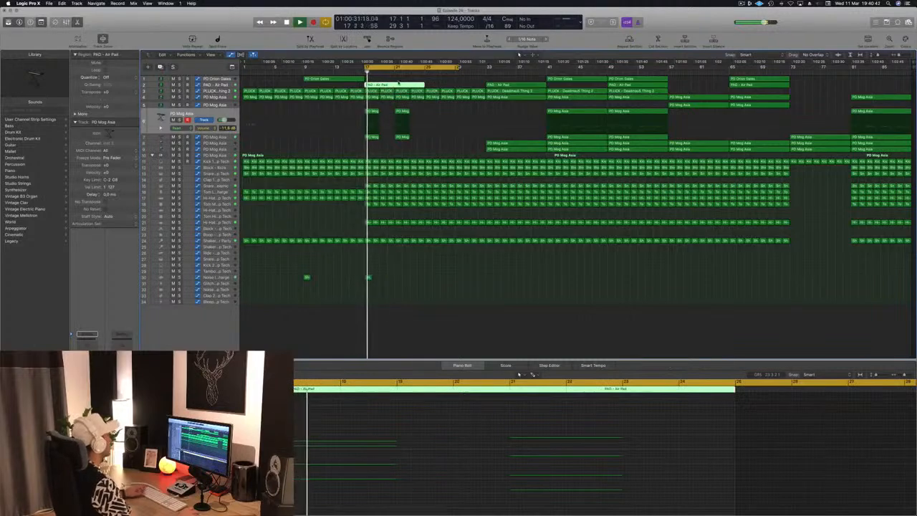
drag(492, 424, 623, 506)
key(Delete)
scroll(451, 446, down, 1)
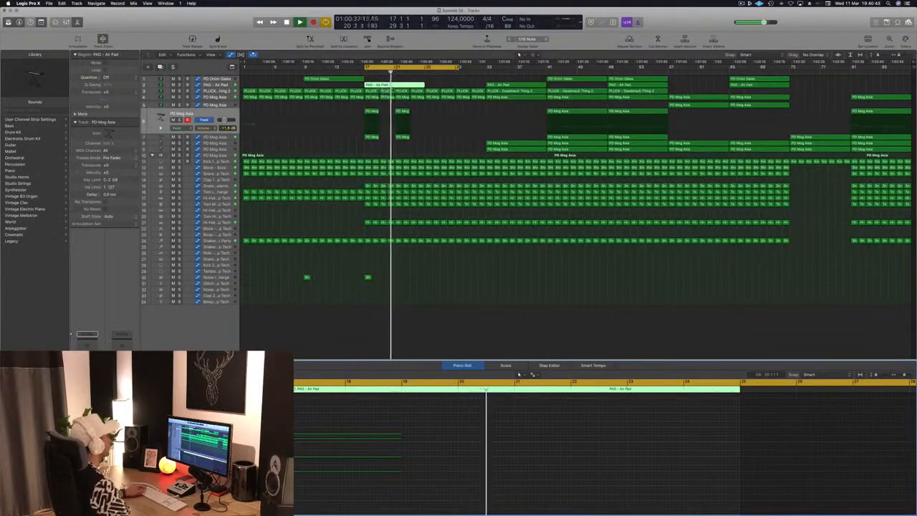
Shorten the Air Pad region at bar 17 to four bars, repeat it at bar 21, and save the project
click(398, 85)
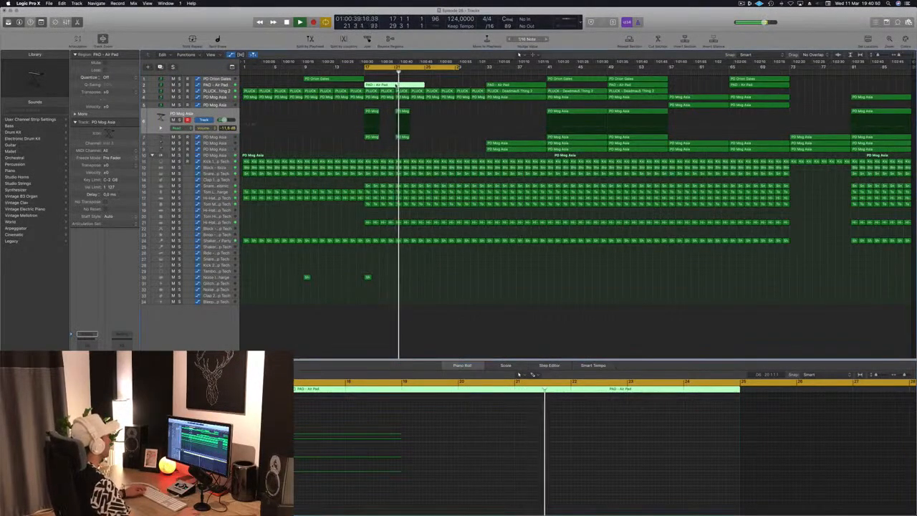
key(x)
drag(394, 85, 409, 87)
key(super+s)
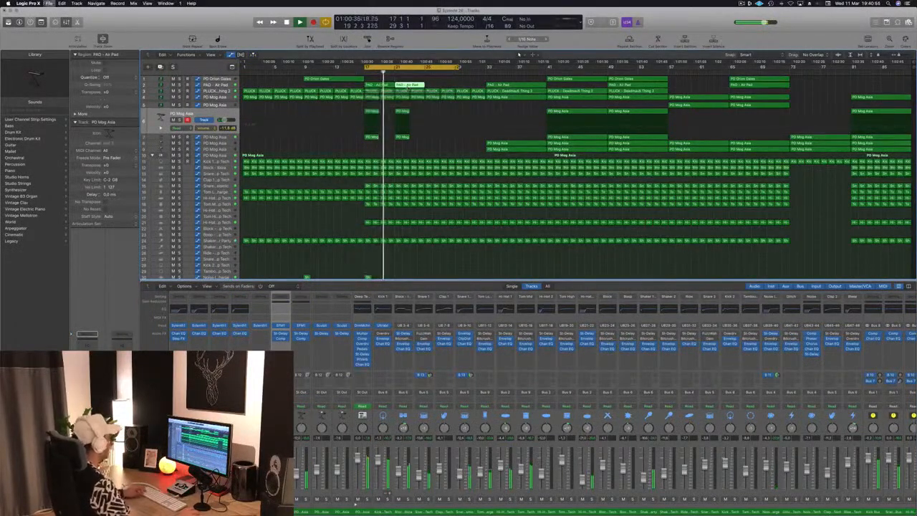
key(x)
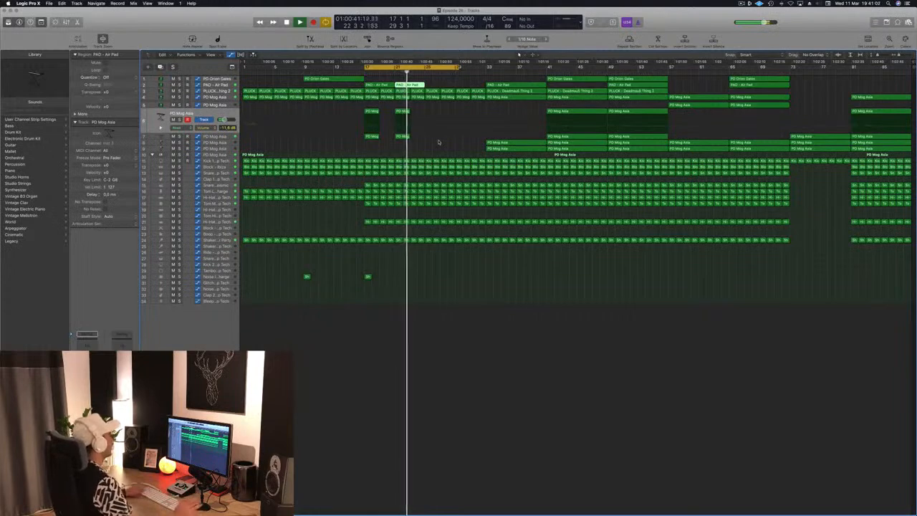
Extend the cycle's end to bar 33 and play the section from bar 17
drag(459, 67, 489, 68)
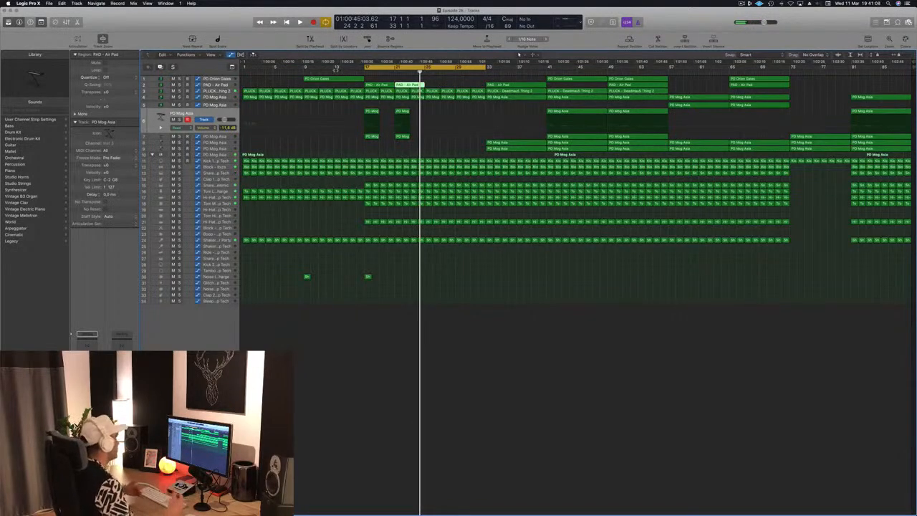
key(space)
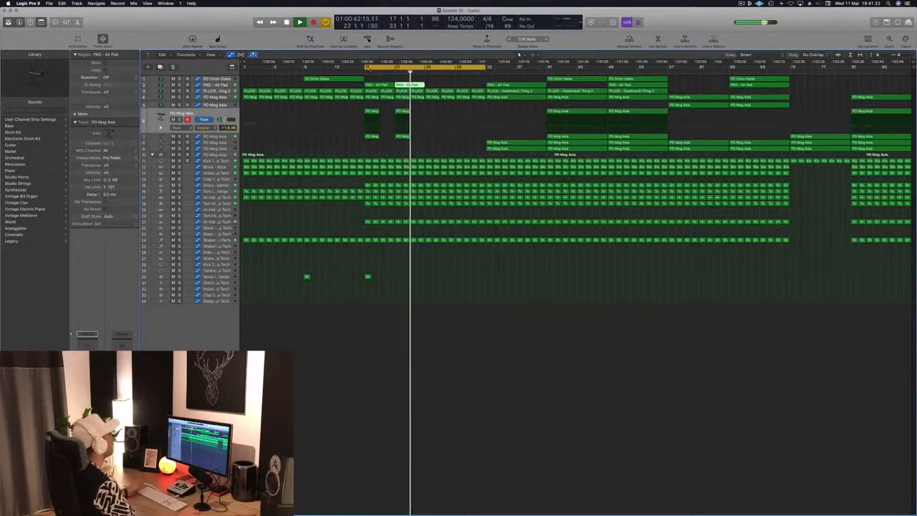
click(445, 86)
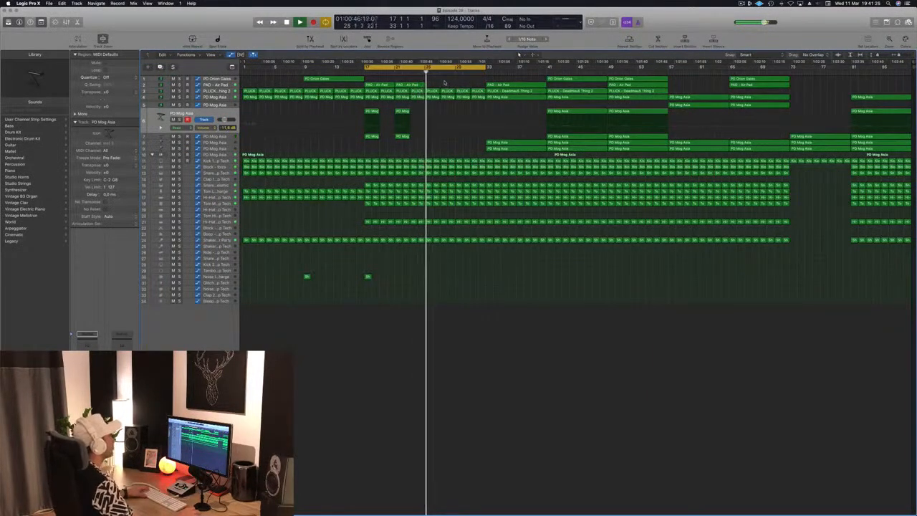
Try a copy of track 5's PD Mog Asia region from bar 57 at bar 25
click(695, 106)
drag(695, 106, 457, 112)
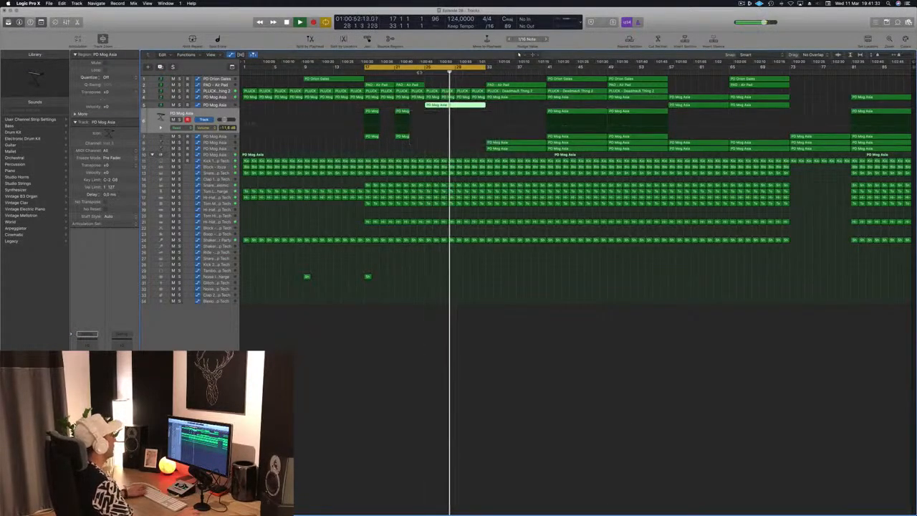
click(213, 105)
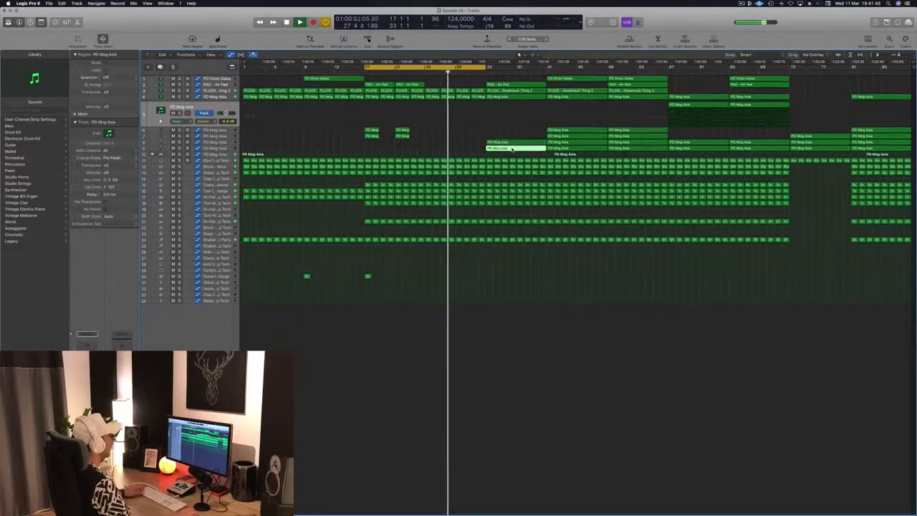
Move track 9's PD Mog Asia region from bar 33 to bar 25 and fill bars 25 to 33 with two-bar repeats
drag(513, 147, 449, 153)
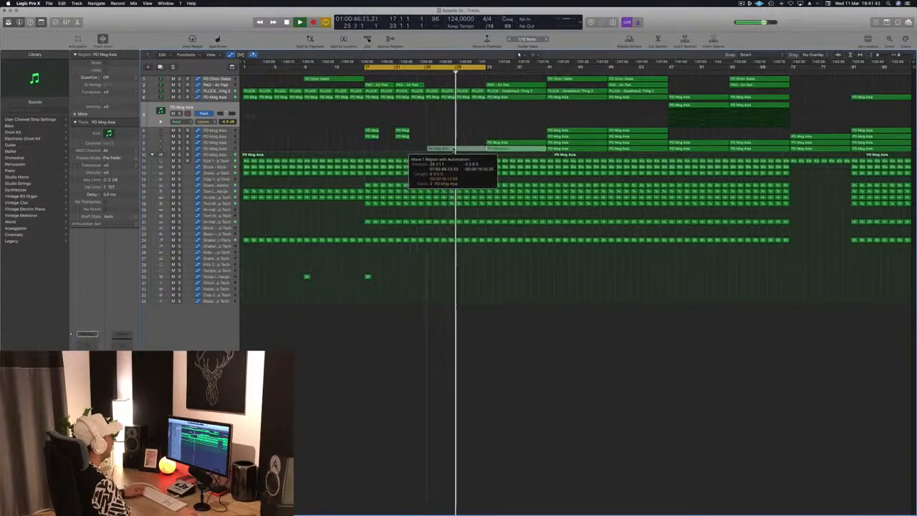
click(450, 127)
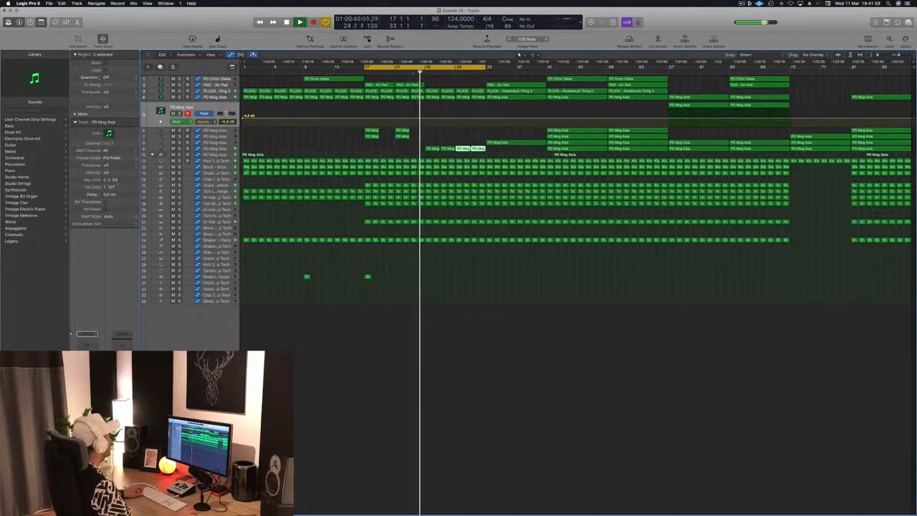
click(224, 149)
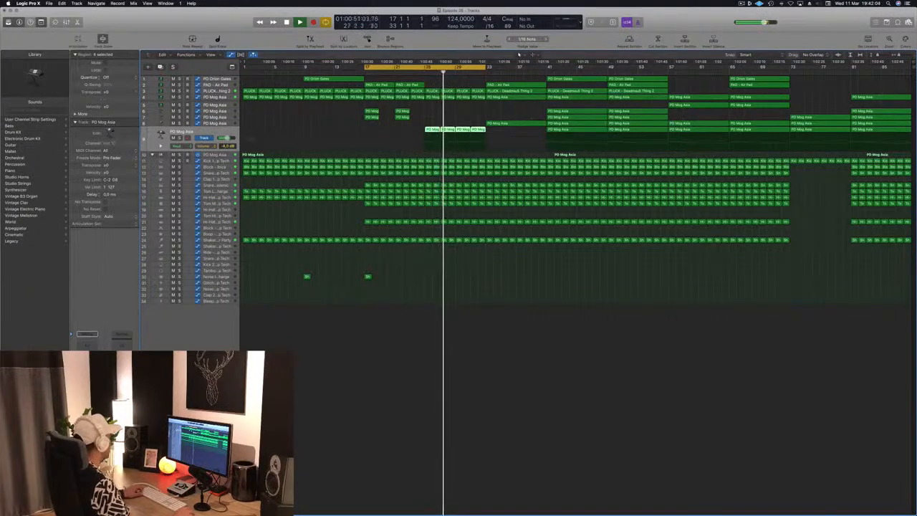
click(401, 367)
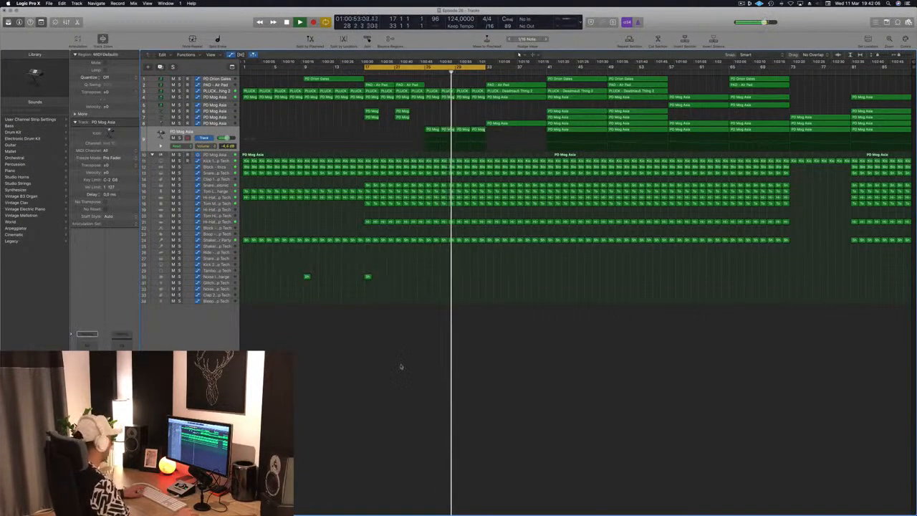
Copy the noise impact region from bar 17 to bar 25, replay from bar 17, and save the project
click(367, 277)
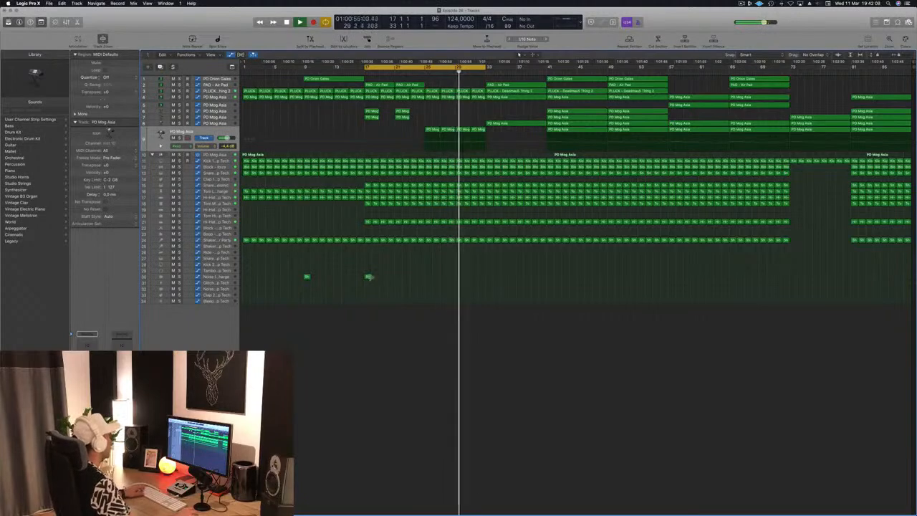
drag(368, 276, 427, 280)
key(space)
key(space)
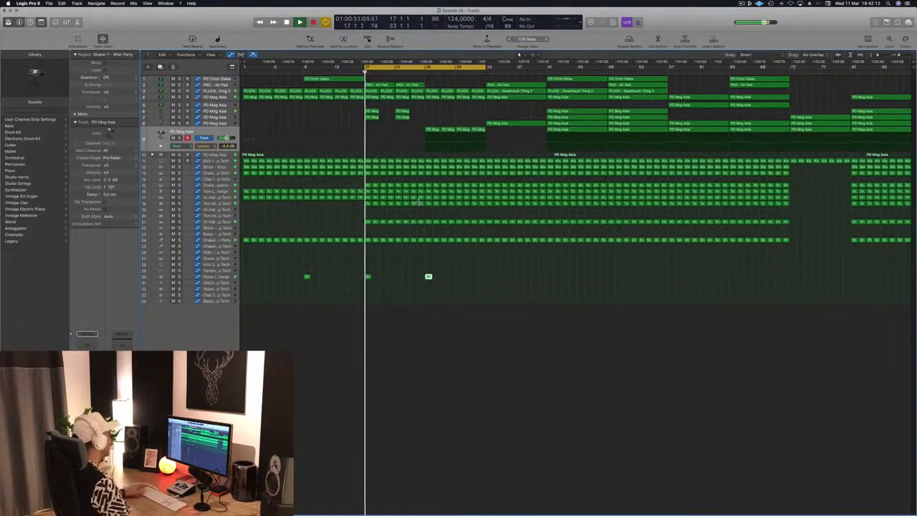
key(super+s)
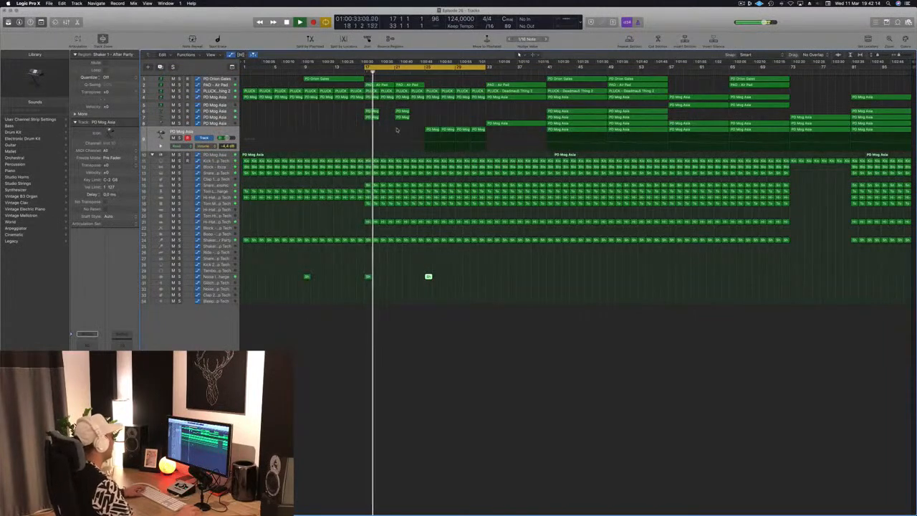
key(super+s)
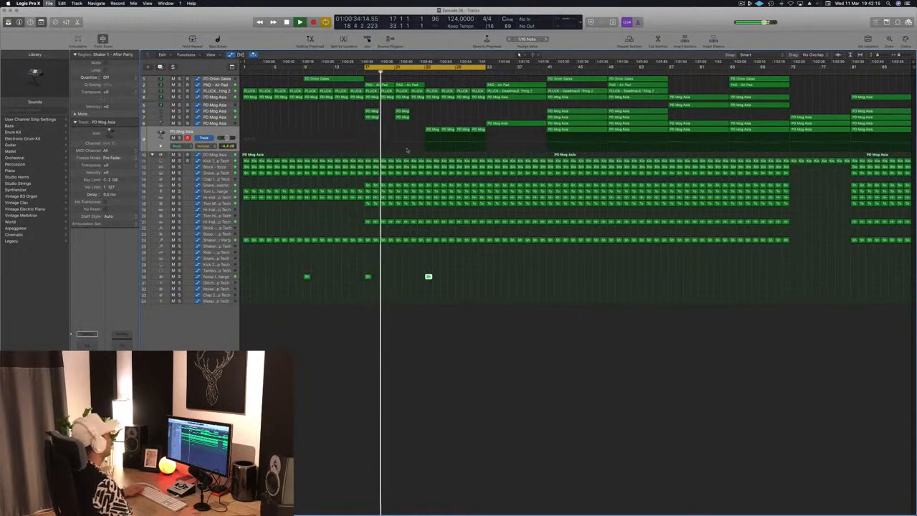
Reshape the Deadmau5 Thing 2 pluck track's automation to climb from bar 25 through a point at bar 29 to a peak at bar 33
key(super+Down)
key(super+Down)
key(super+Down)
key(super+Down)
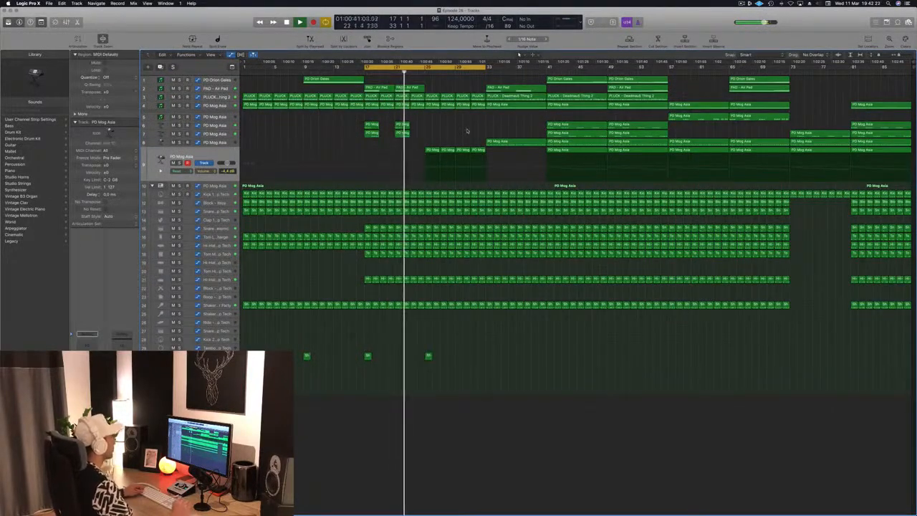
click(438, 129)
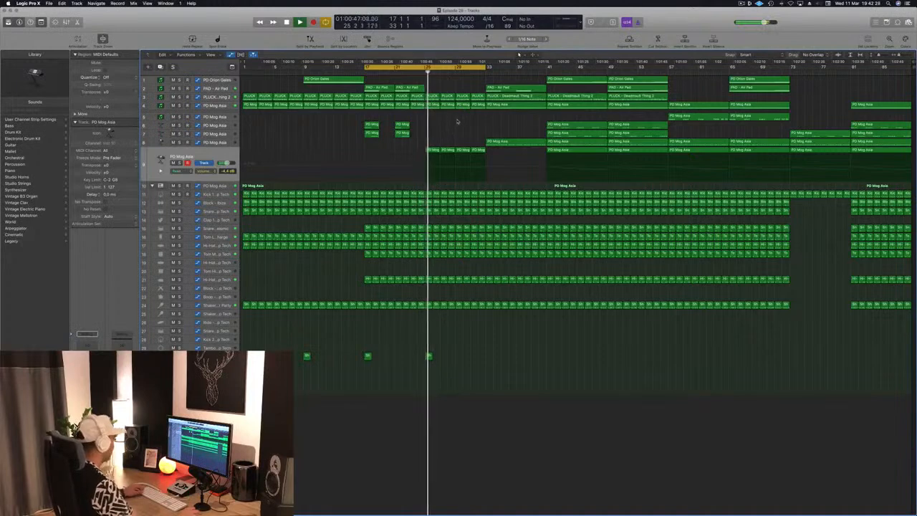
click(226, 99)
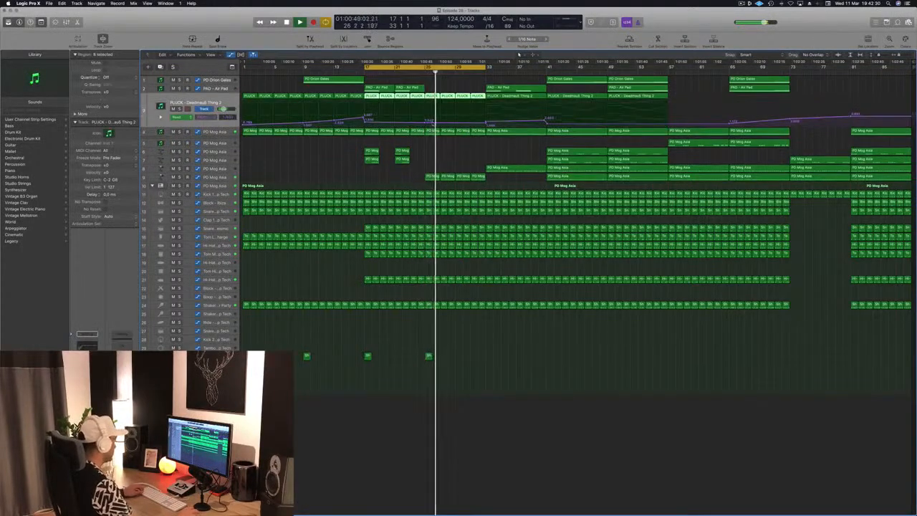
click(455, 122)
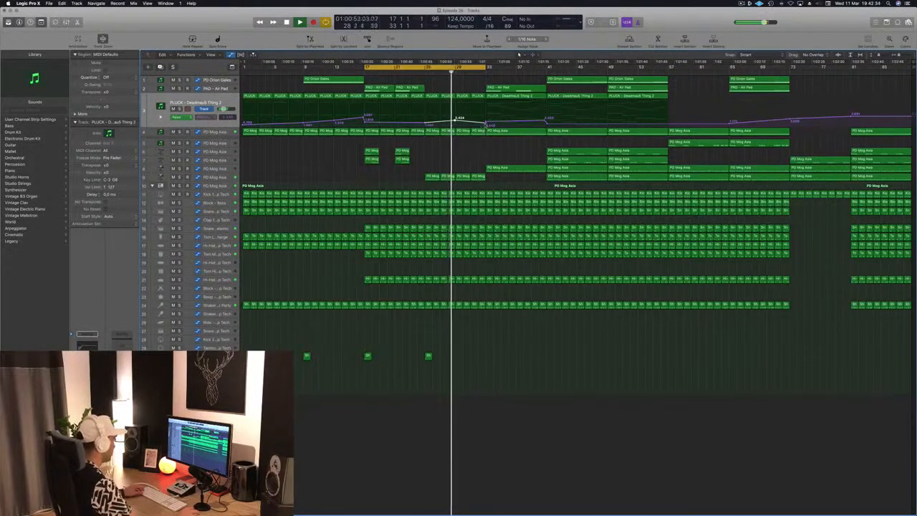
drag(487, 125, 486, 120)
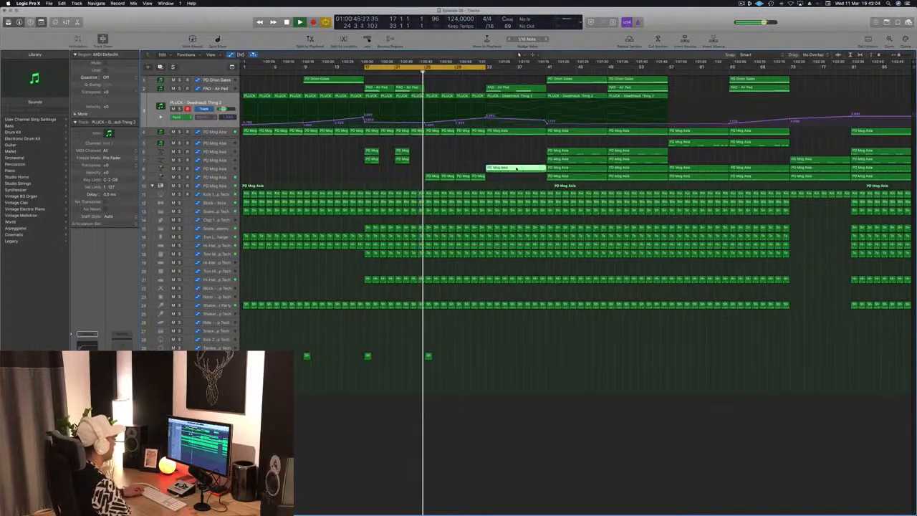
Place a two-bar copy of track 8's PD Mog Asia region at bar 25 and repeat it up to bar 33
drag(526, 169, 486, 169)
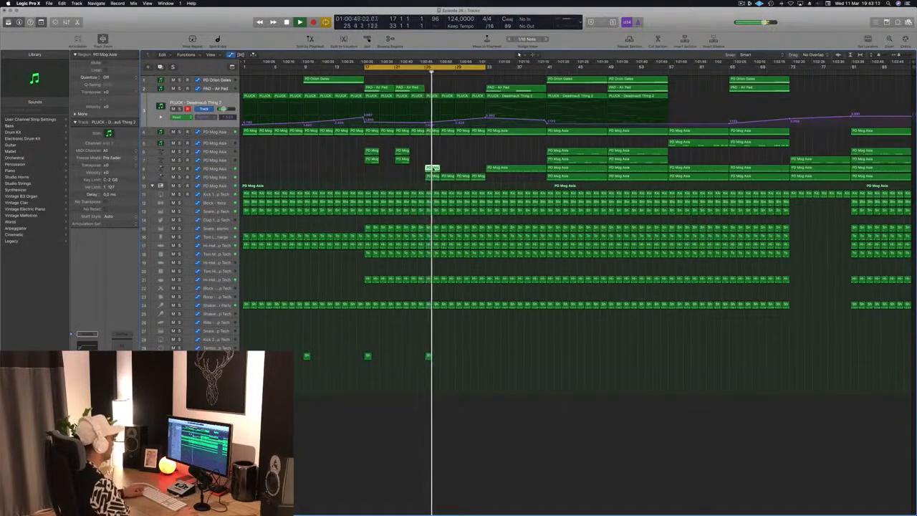
drag(447, 171, 462, 171)
shift+click(434, 169)
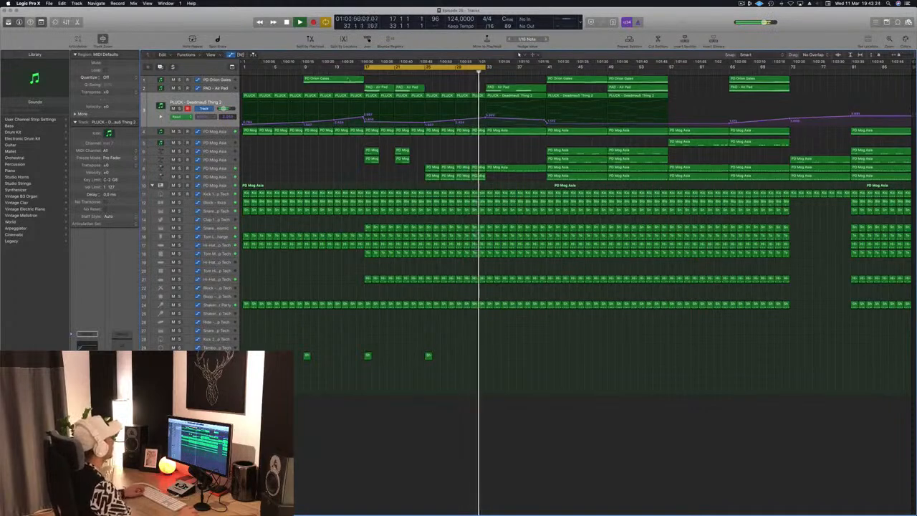
Copy the PAD - Air Pad region from bar 21 and the PD Mog Asia regions on tracks 6 and 7 to bar 29, saving the project
click(352, 79)
drag(406, 88, 467, 88)
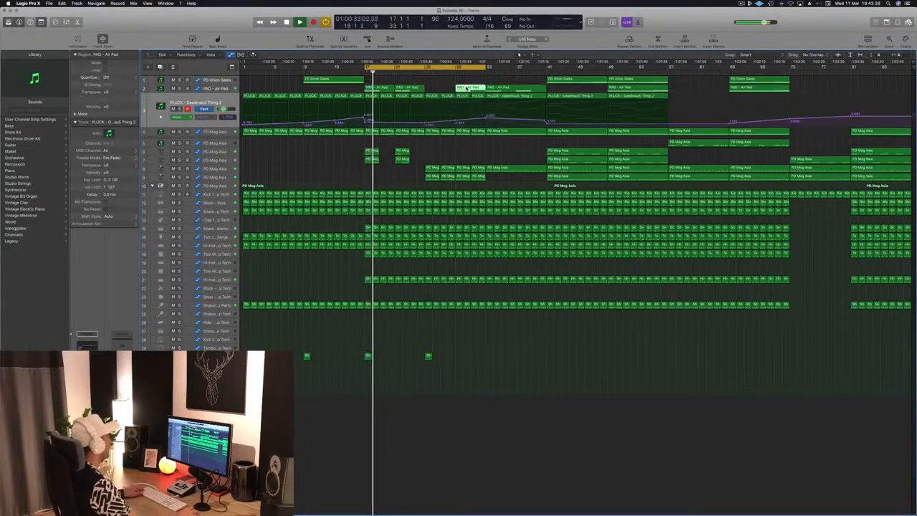
key(super+s)
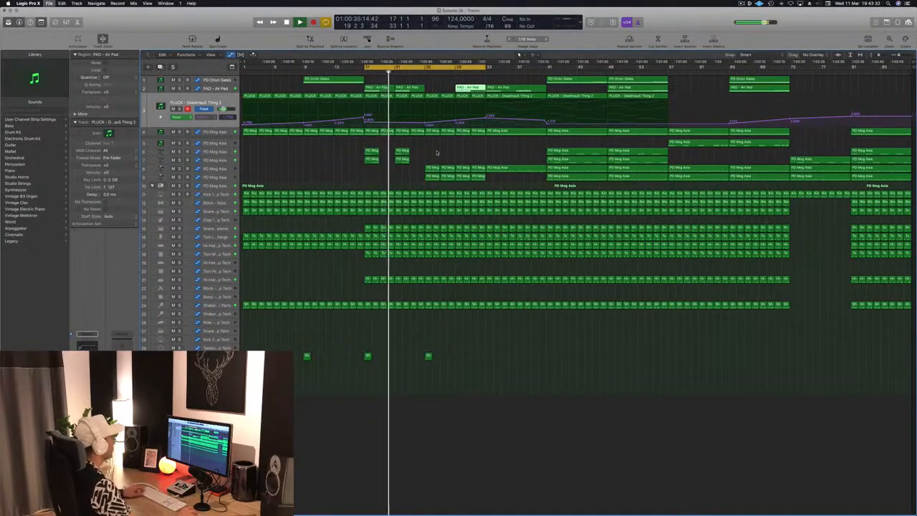
drag(430, 147, 458, 155)
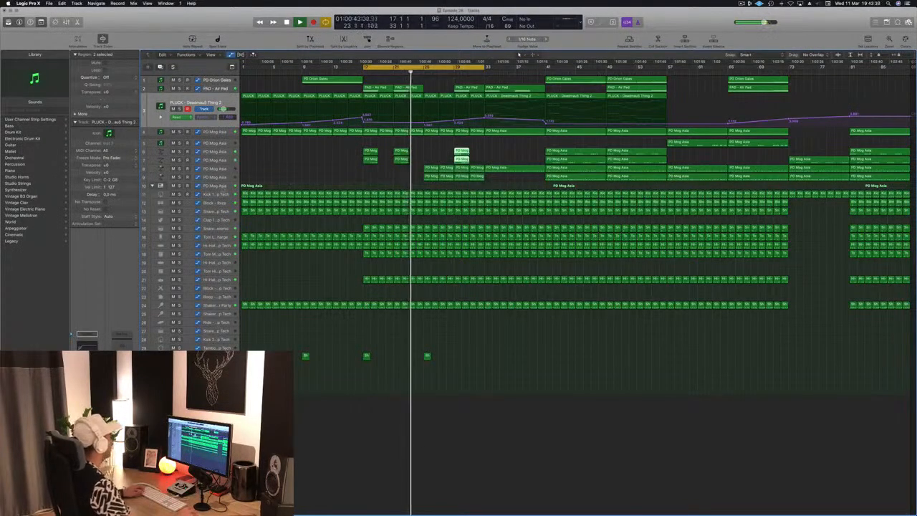
Automate the drum kit track's low cut to ramp up from about bar 31 to 380 Hz at bar 33 and hold there
click(463, 185)
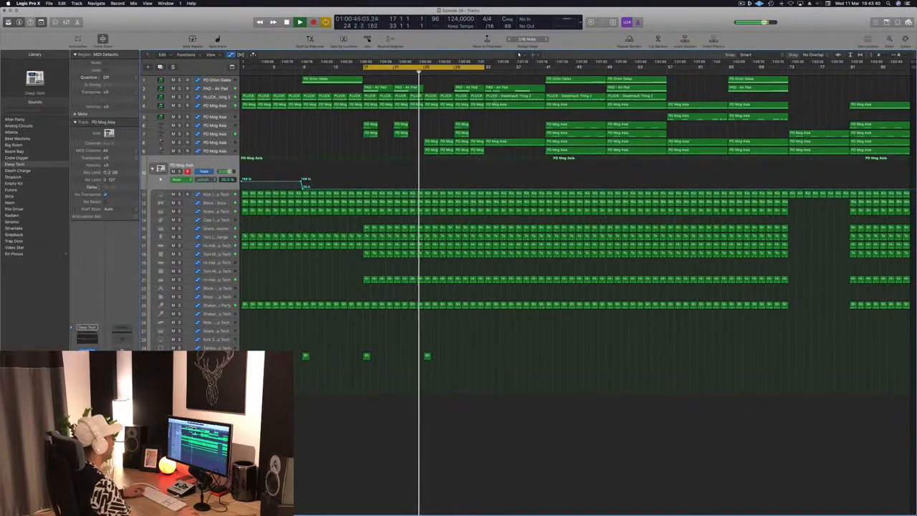
click(464, 183)
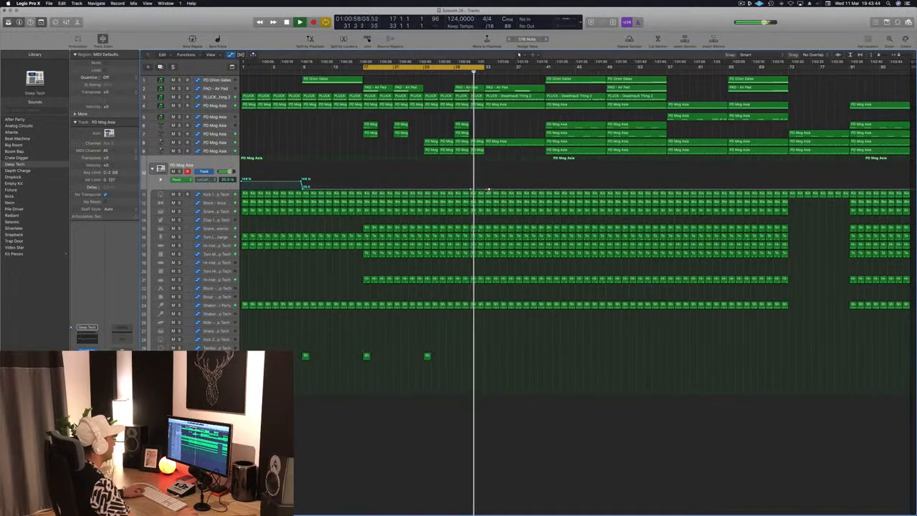
drag(488, 188, 486, 178)
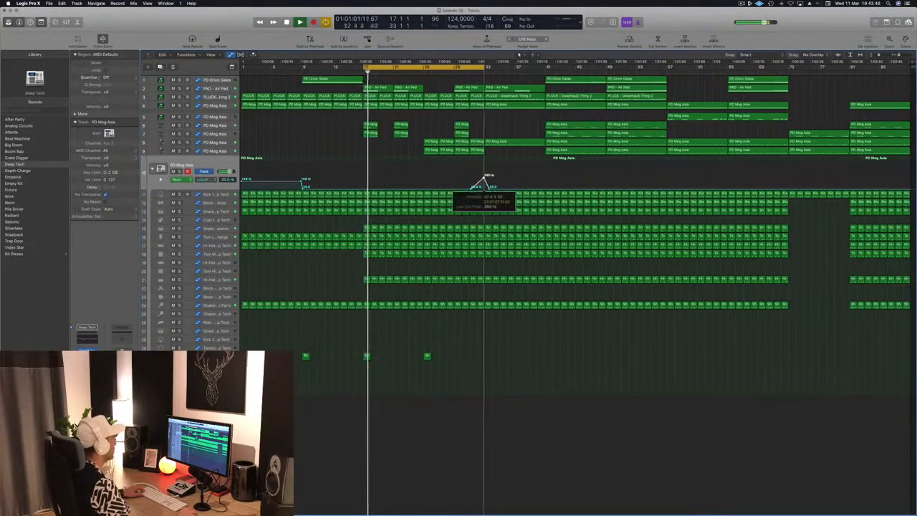
double_click(490, 188)
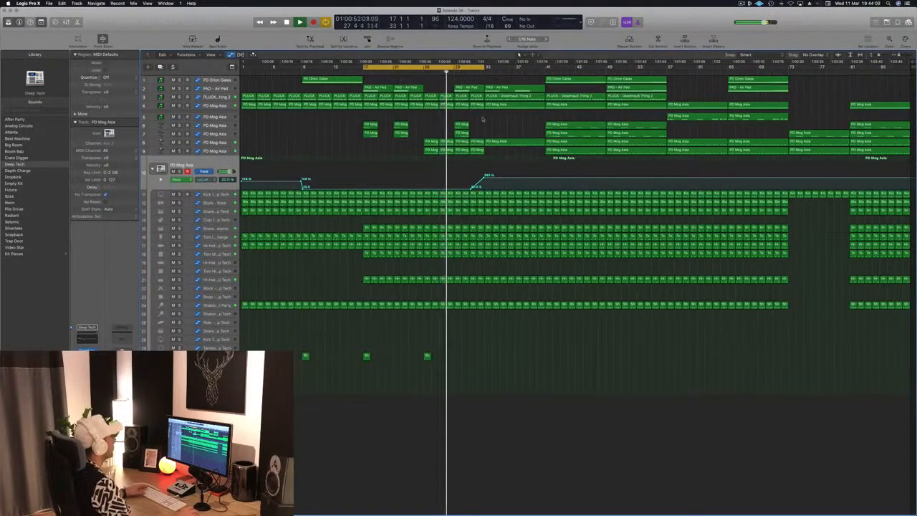
Extend the cycle's end to bar 41, delete the Air Pad region at bar 33, and save the project
drag(485, 67, 546, 72)
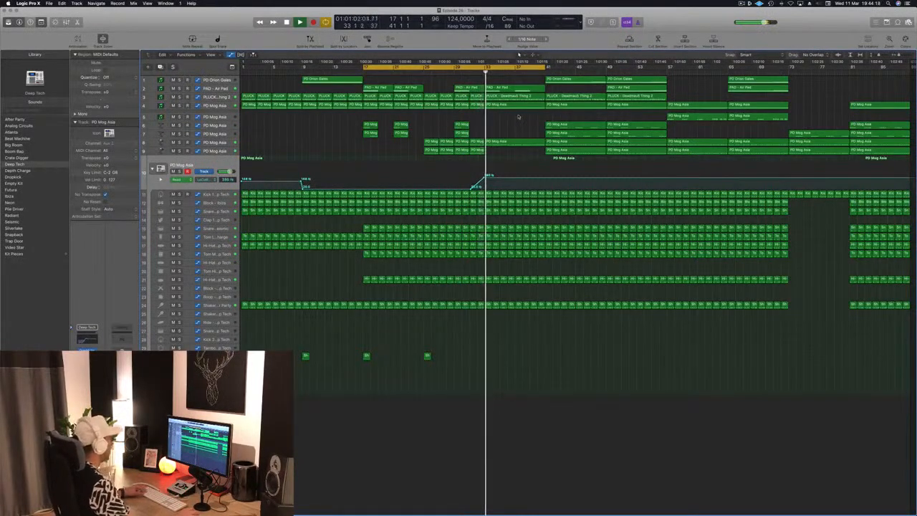
scroll(514, 127, up, 2)
scroll(514, 127, up, 1)
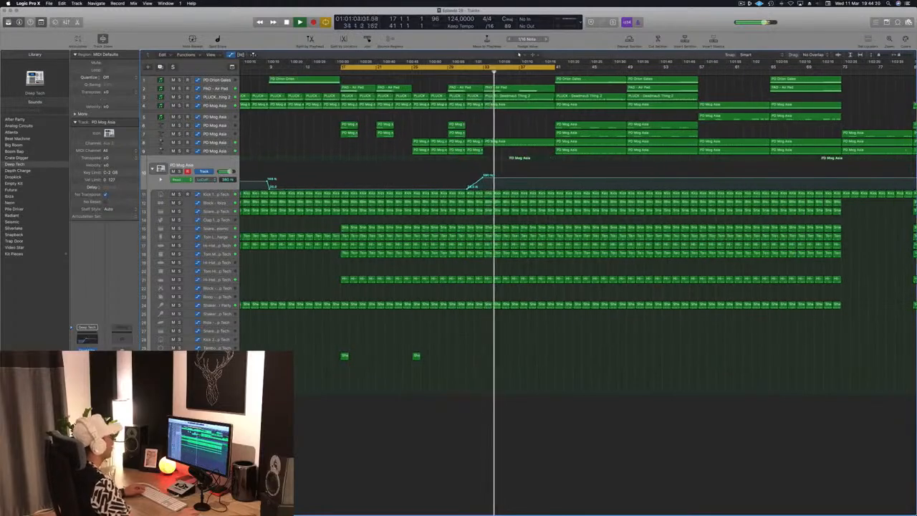
click(515, 87)
key(Delete)
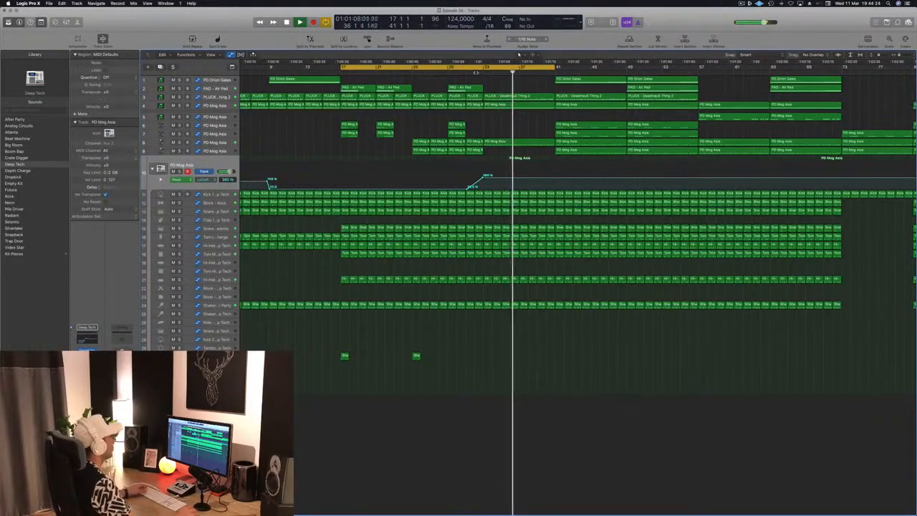
key(super+s)
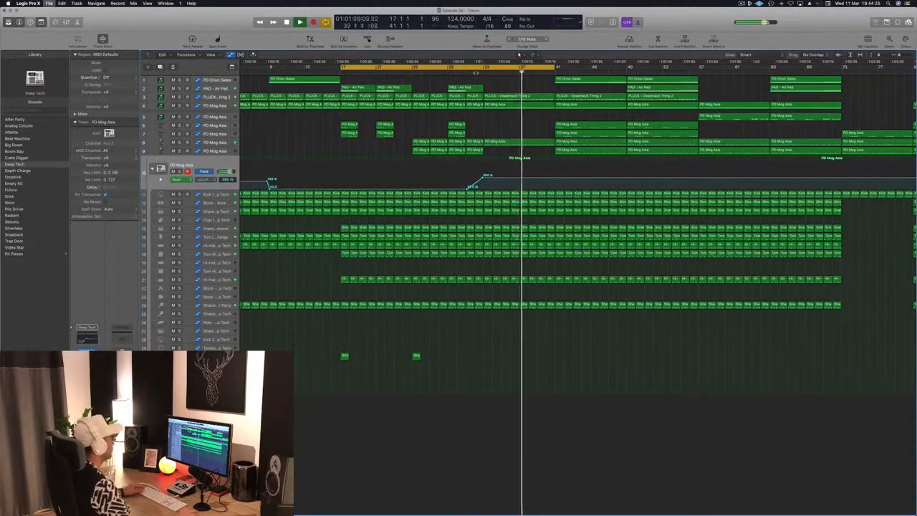
Shape the drum kit's low cut automation to fall from bar 37, spike at bar 41 and drop straight back down, and save the project
scroll(518, 134, down, 2)
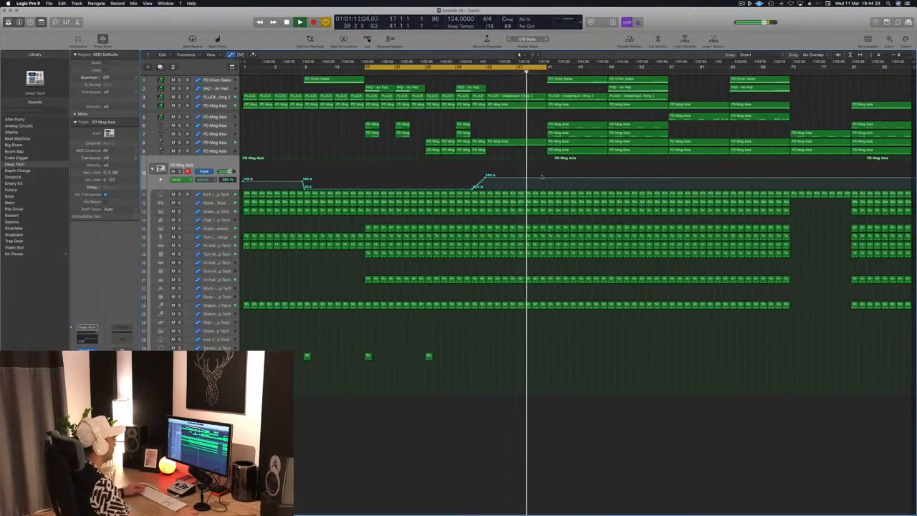
scroll(533, 158, up, 2)
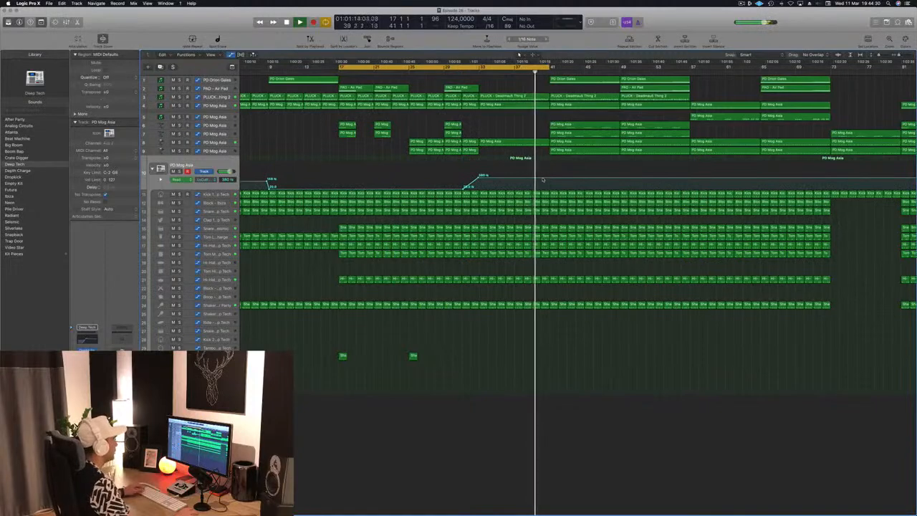
click(548, 180)
mouse_move(548, 179)
mouse_down()
mouse_move(553, 167)
mouse_move(550, 188)
mouse_up()
click(515, 72)
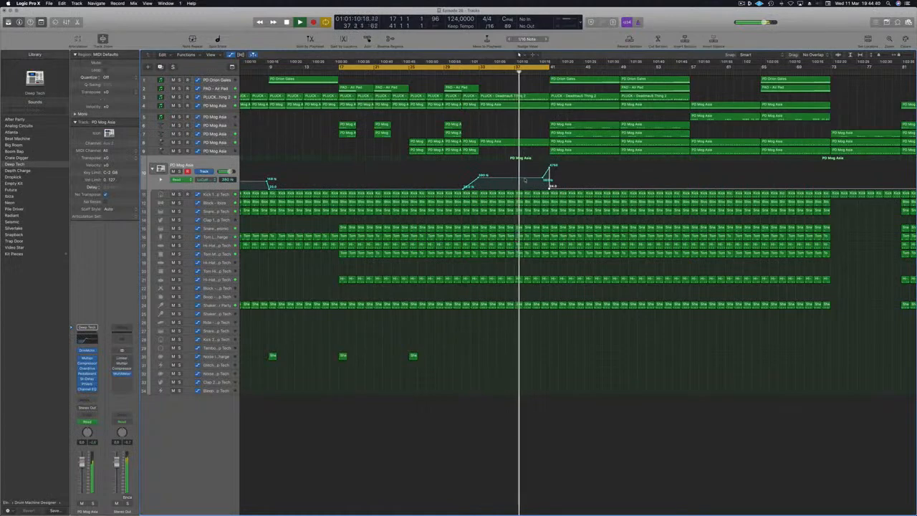
drag(542, 180, 543, 189)
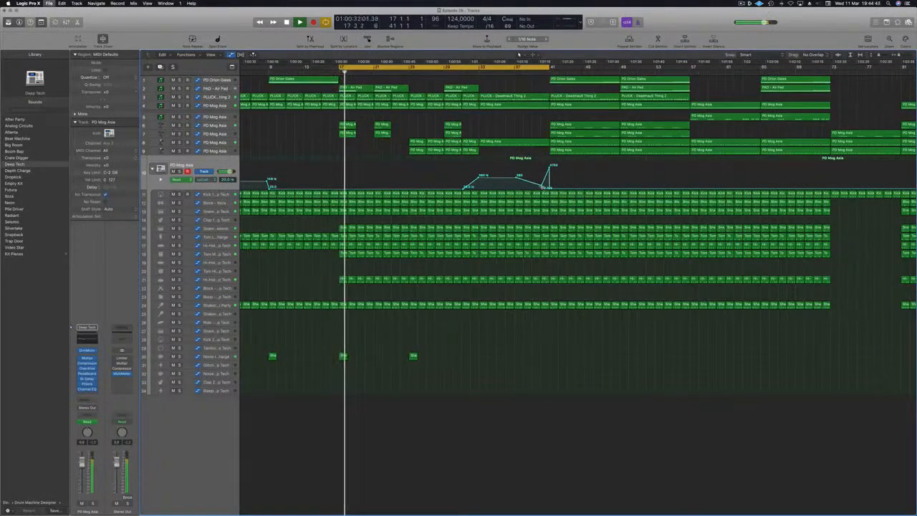
scroll(502, 184, down, 2)
scroll(379, 192, down, 1)
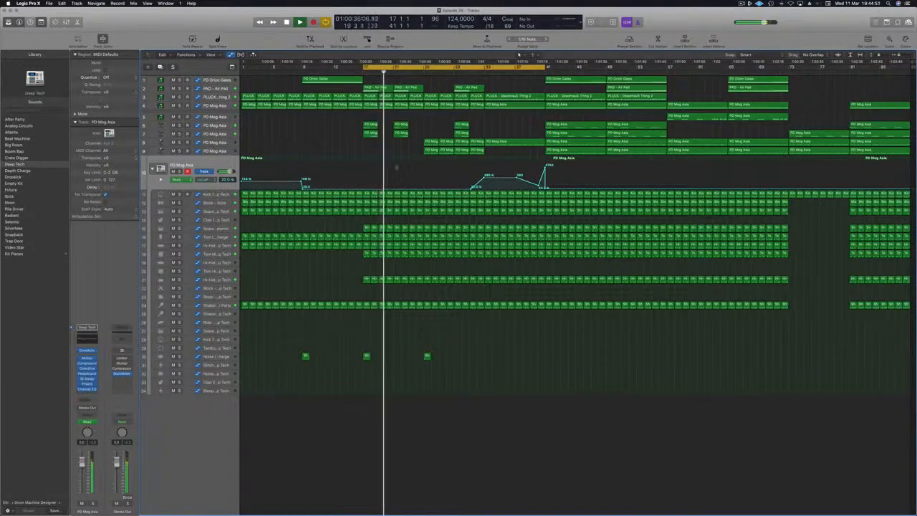
key(super+s)
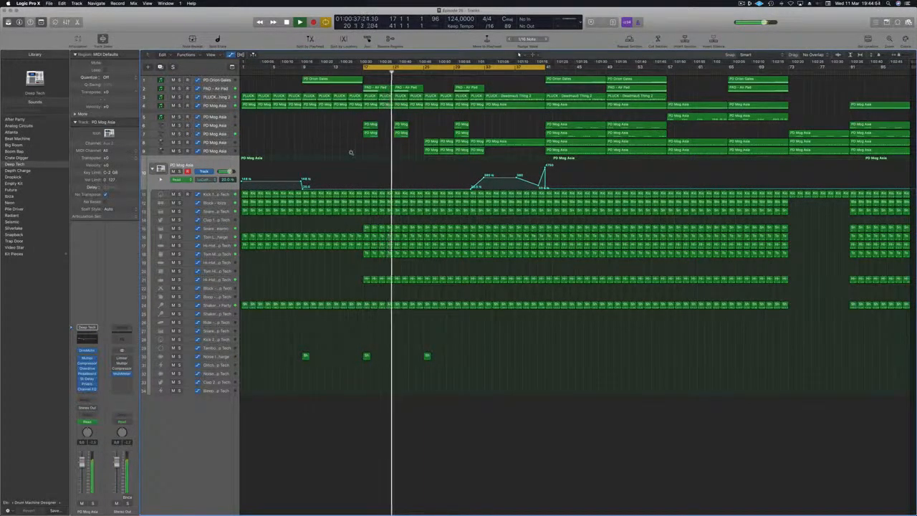
Audition track 6's PD Mog Asia part soloed from bar 17, take it out of solo, and raise its volume slightly
scroll(351, 152, up, 1)
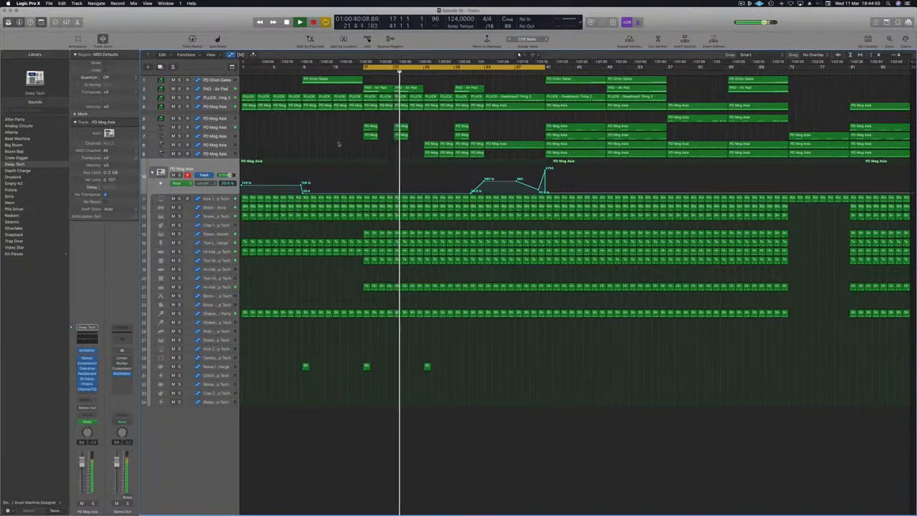
click(219, 129)
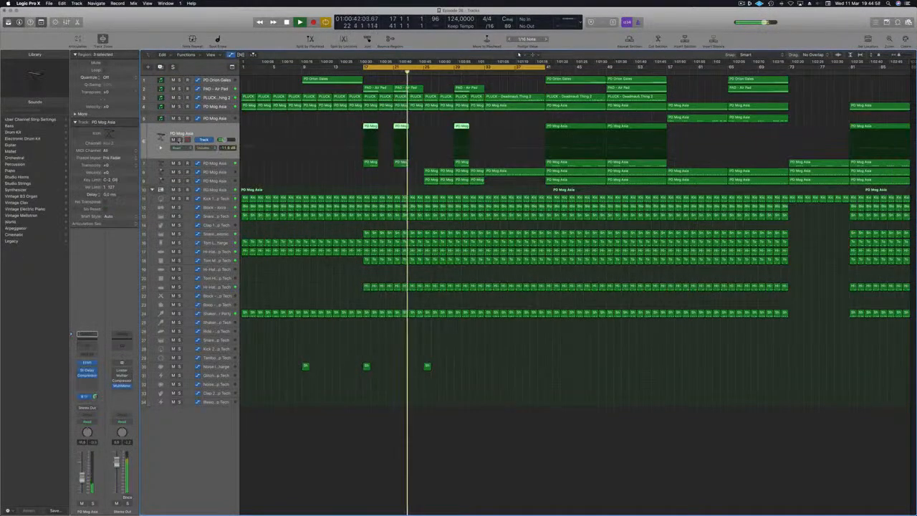
key(s)
click(362, 73)
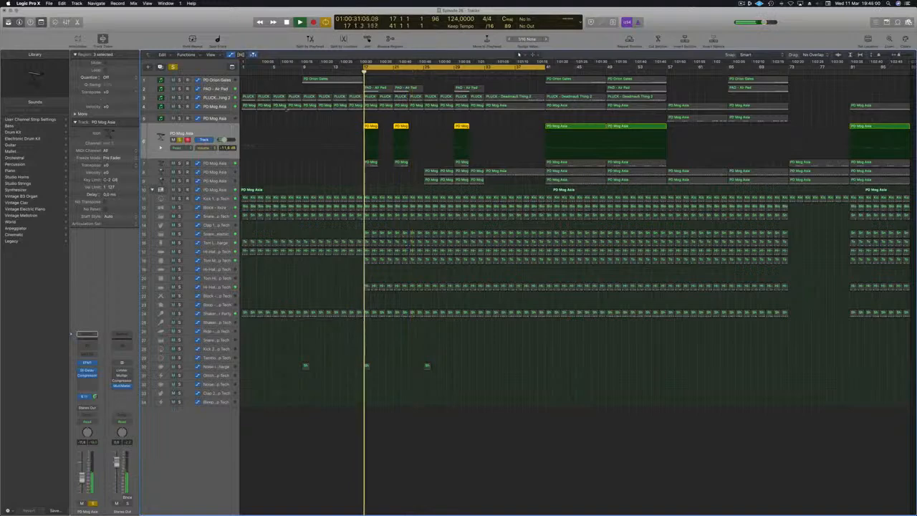
key(s)
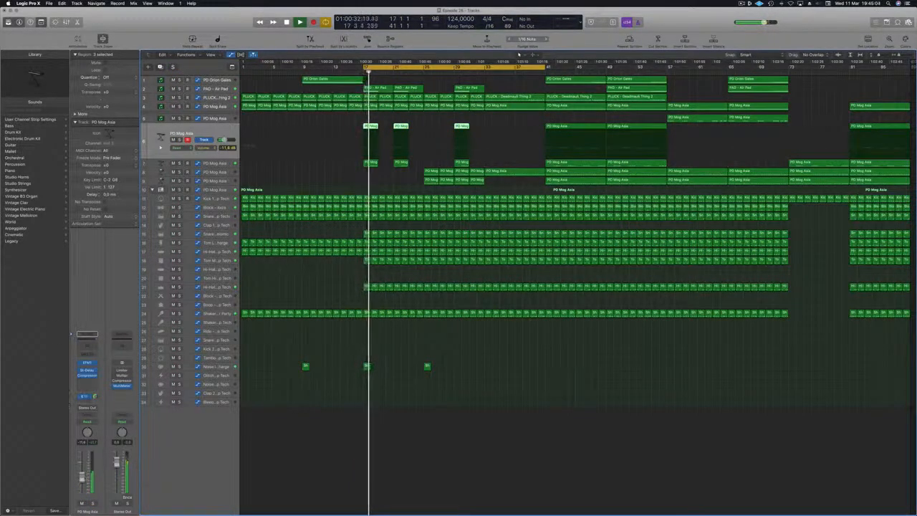
drag(82, 478, 83, 477)
key(space)
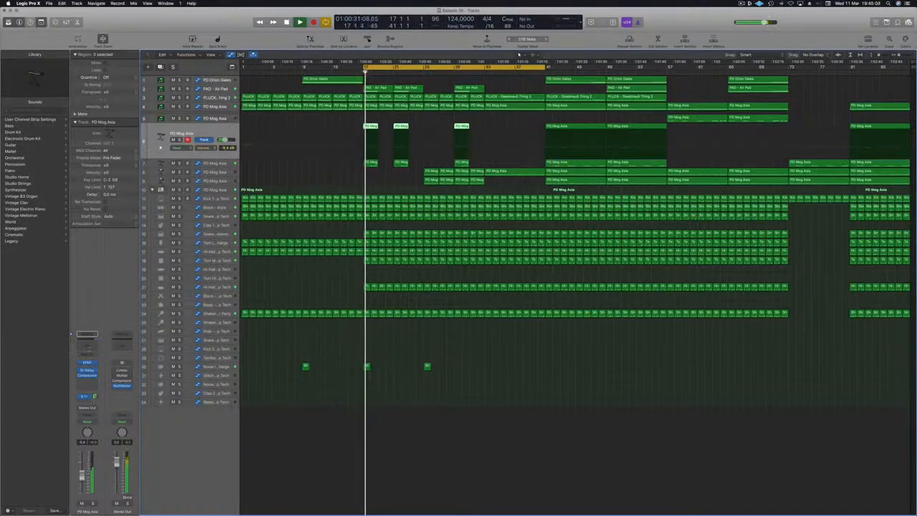
Add a Channel EQ to track 6 and enable its low cut at 63 Hz with a 24 dB/Oct slope
click(88, 346)
drag(218, 16, 605, 91)
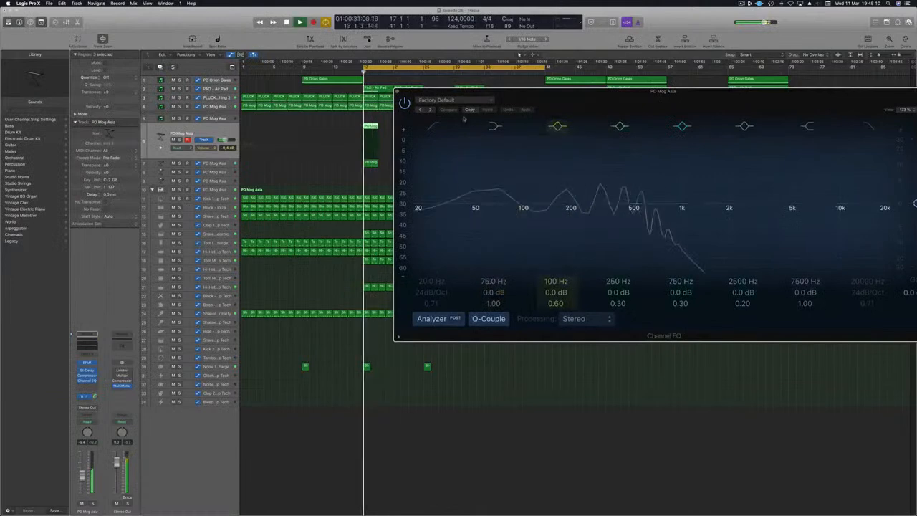
drag(470, 116, 405, 124)
click(369, 136)
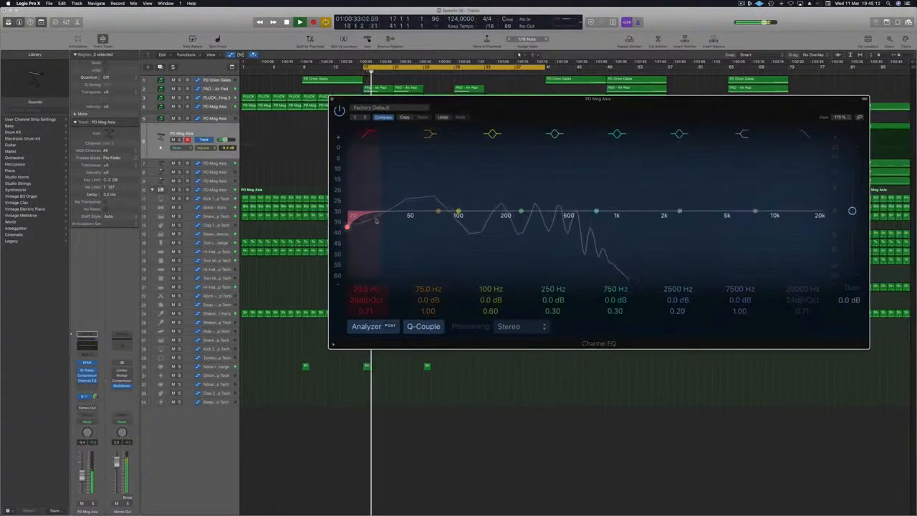
drag(372, 221, 451, 224)
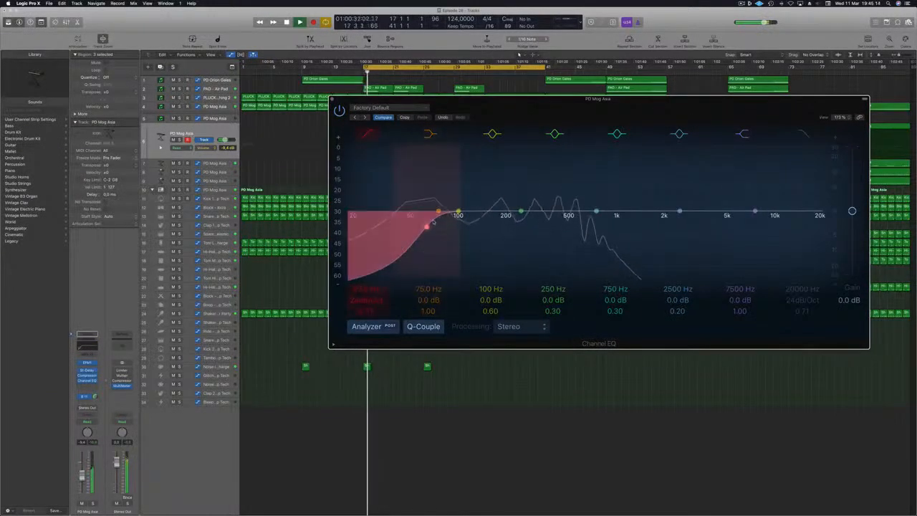
Boost track 6's upper-mid EQ band by 2.0 dB at 970 Hz with a Q of 0.35 and close the EQ
drag(680, 211, 644, 185)
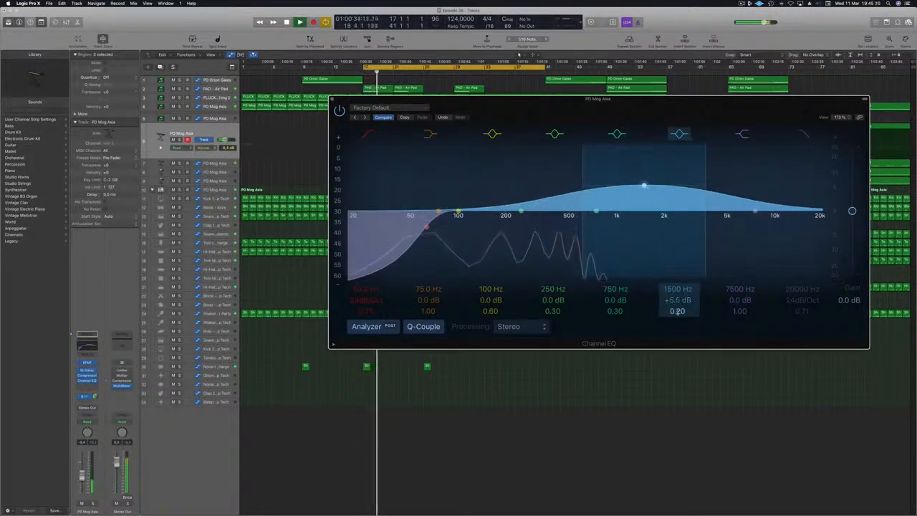
drag(677, 311, 677, 305)
drag(643, 186, 614, 204)
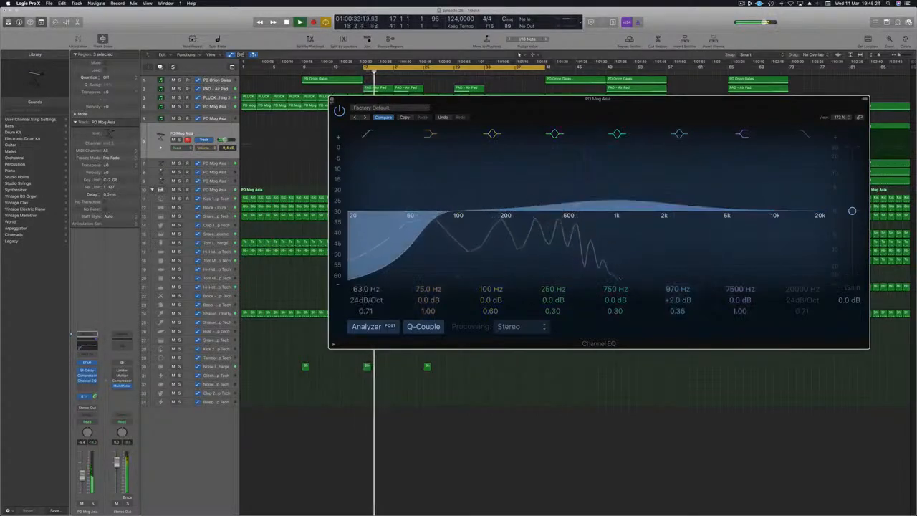
key(super+w)
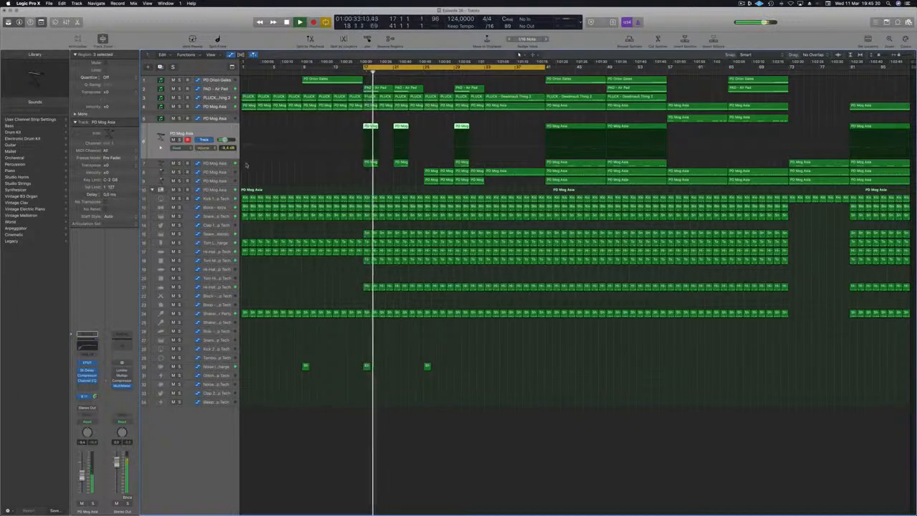
Add a Channel EQ to track 7's PD Mog Asia and enable its low cut with a 24 dB/Oct slope
key(Down)
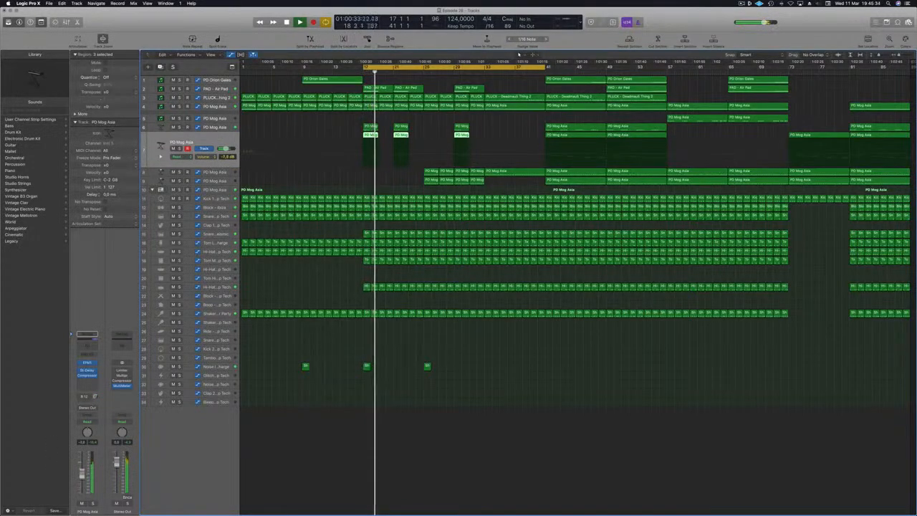
click(87, 336)
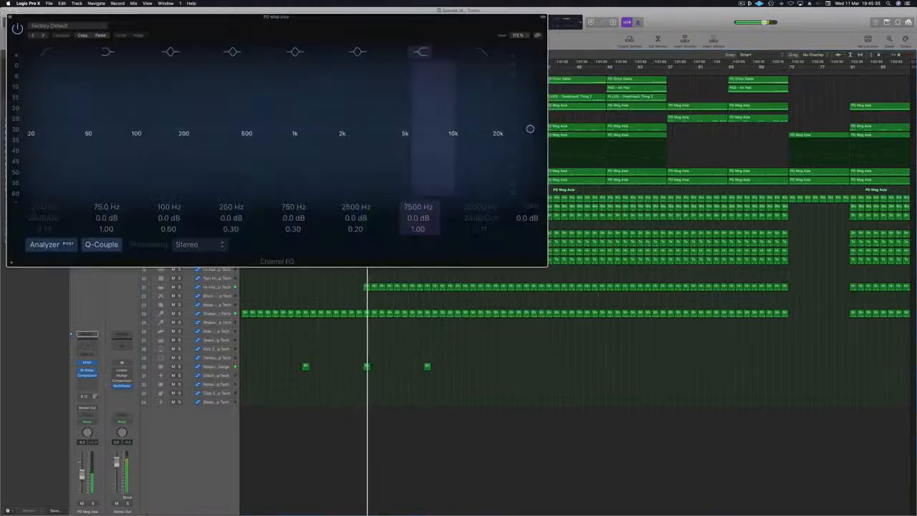
click(47, 52)
drag(50, 89, 131, 94)
drag(232, 33, 492, 113)
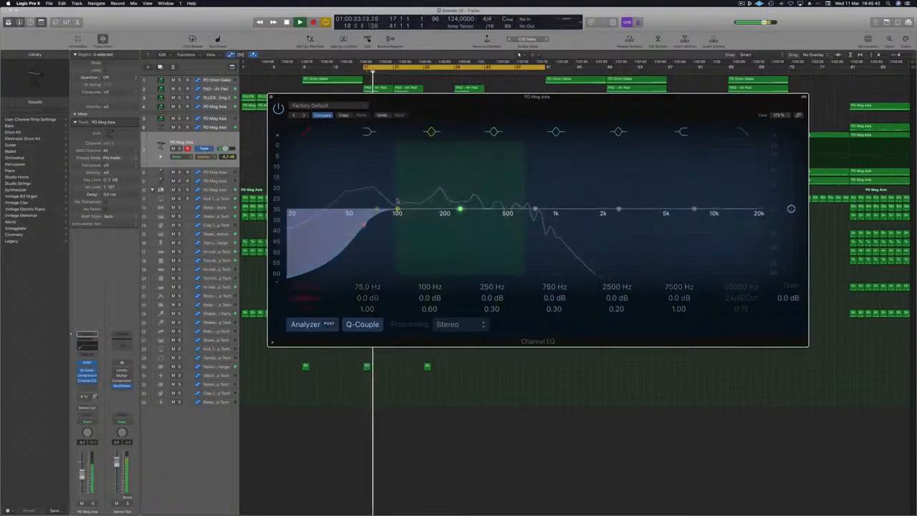
Boost a mid band of track 7's EQ by 2.5 dB at 230 Hz with a Q of 2.30 and close the EQ
drag(542, 210, 605, 276)
drag(558, 193, 445, 189)
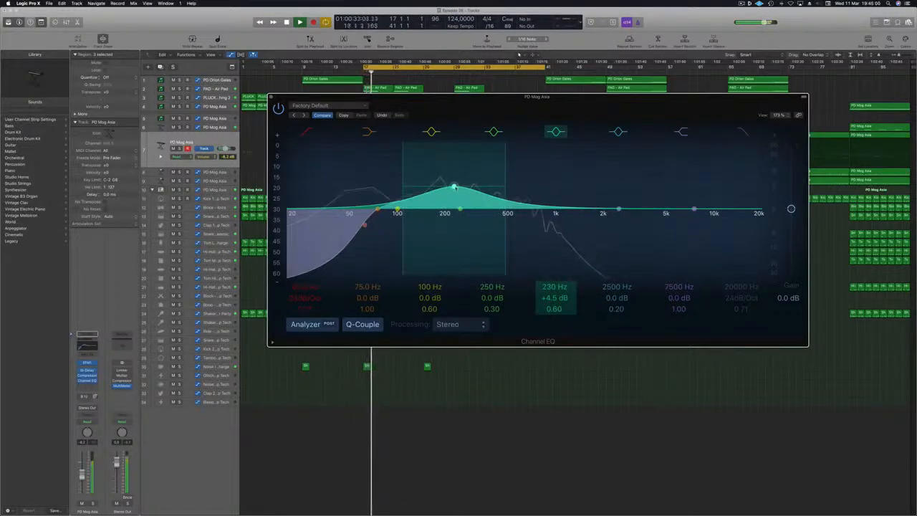
drag(454, 191, 454, 195)
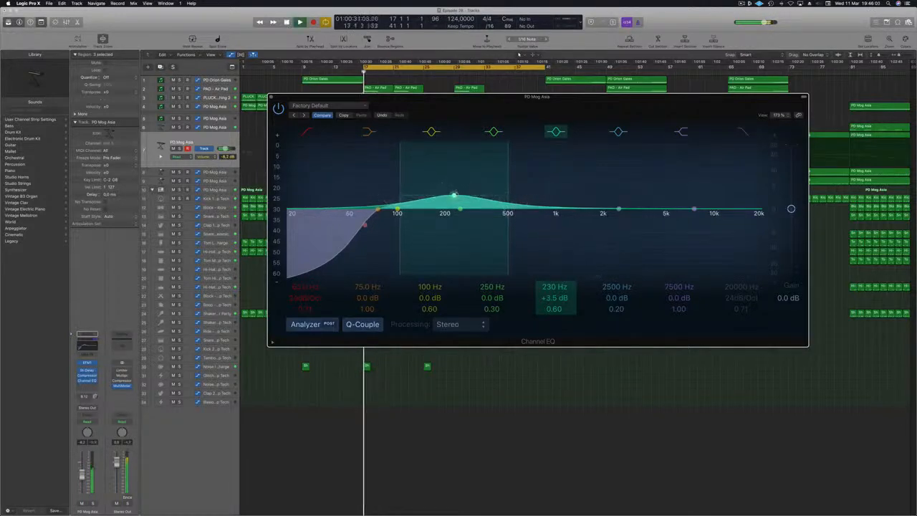
drag(554, 309, 554, 280)
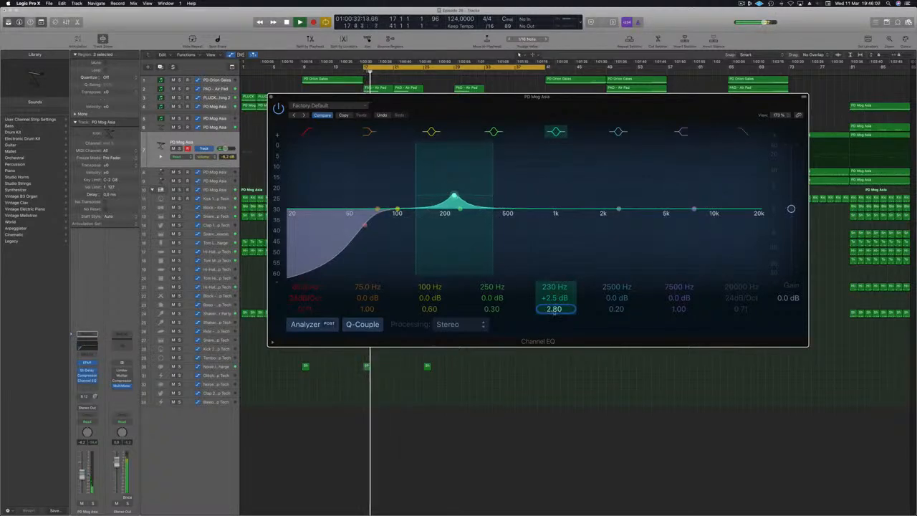
drag(554, 308, 556, 311)
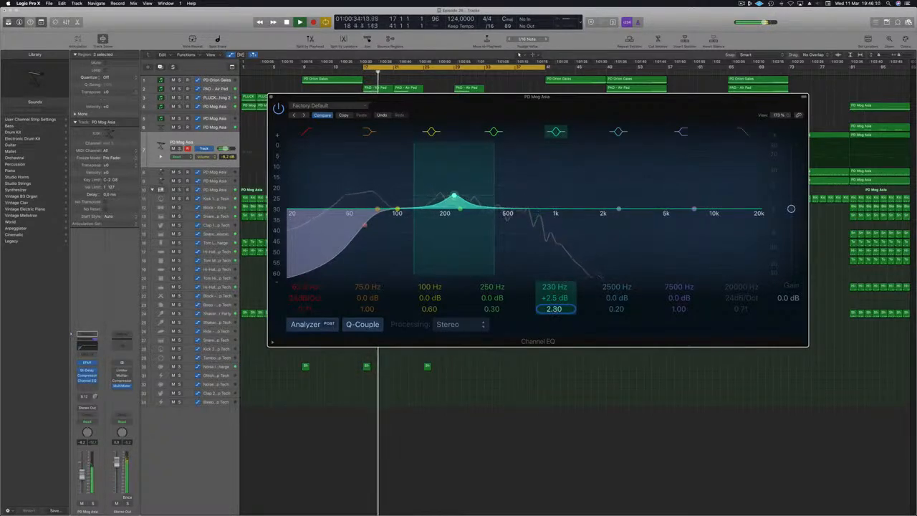
click(271, 99)
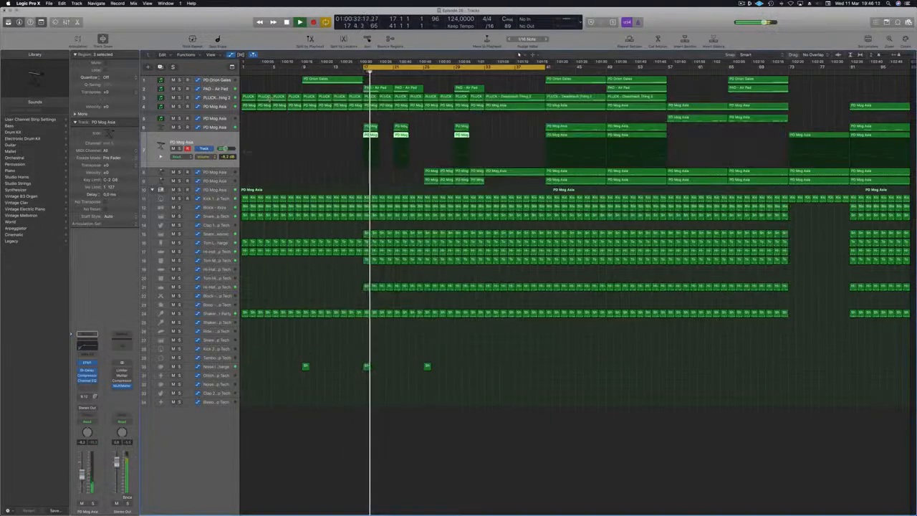
Lower track 7's volume slightly to -8.8 dB while auditioning the part from bar 17
key(Return)
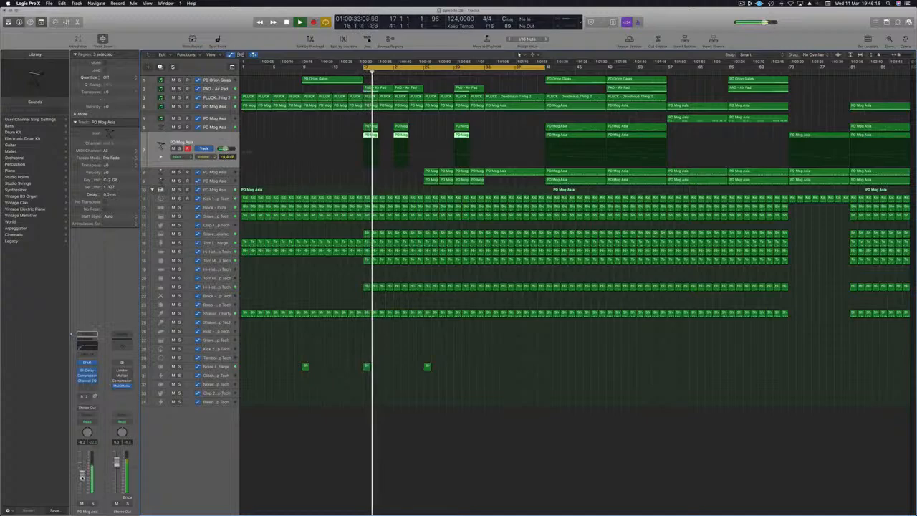
click(464, 419)
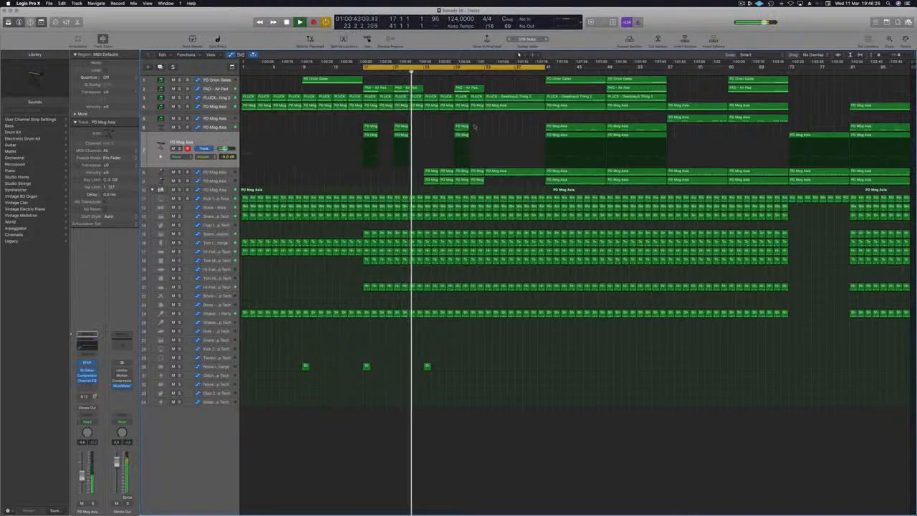
key(Return)
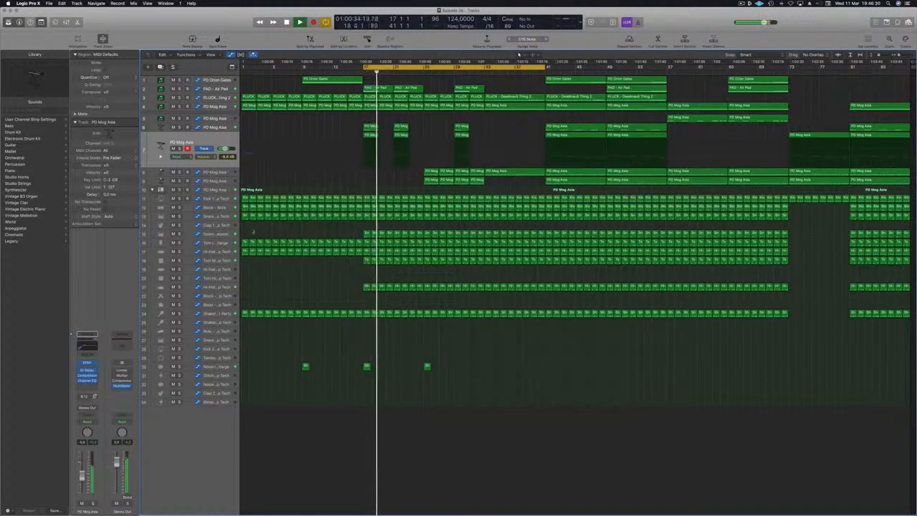
Copy the bar 17 PD Mog Asia region onto the Clap 1 track at bar 19 and show its notes in the Piano Roll
click(352, 225)
drag(369, 129, 387, 208)
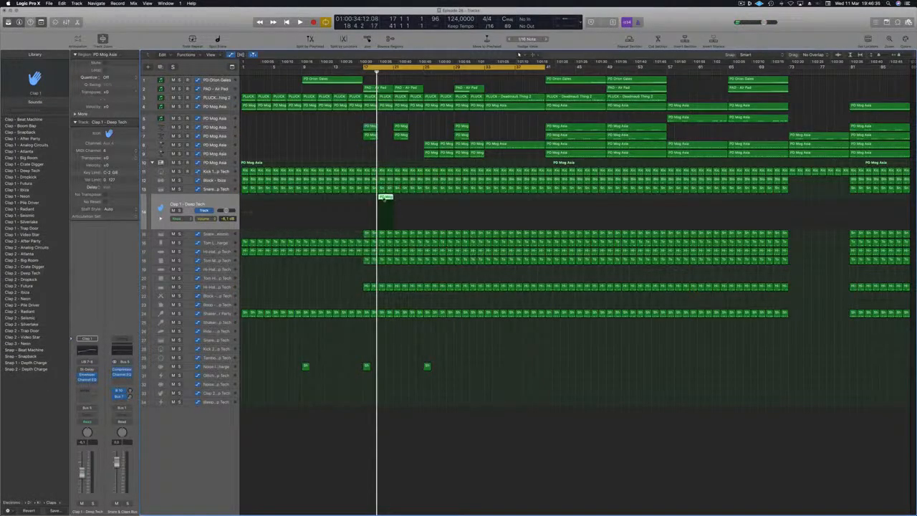
key(p)
drag(453, 451, 396, 472)
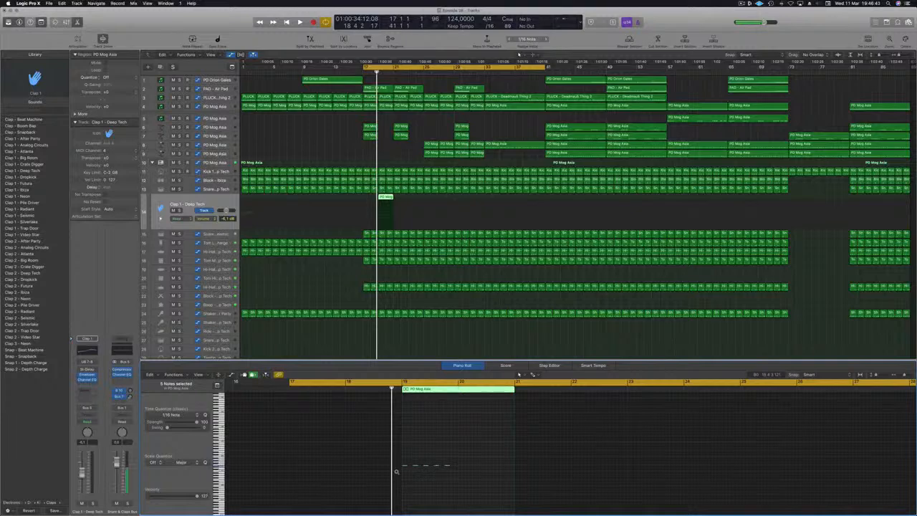
Delete the last three of the clap region's five notes and copy the region to bar 23
key(space)
drag(473, 447, 422, 484)
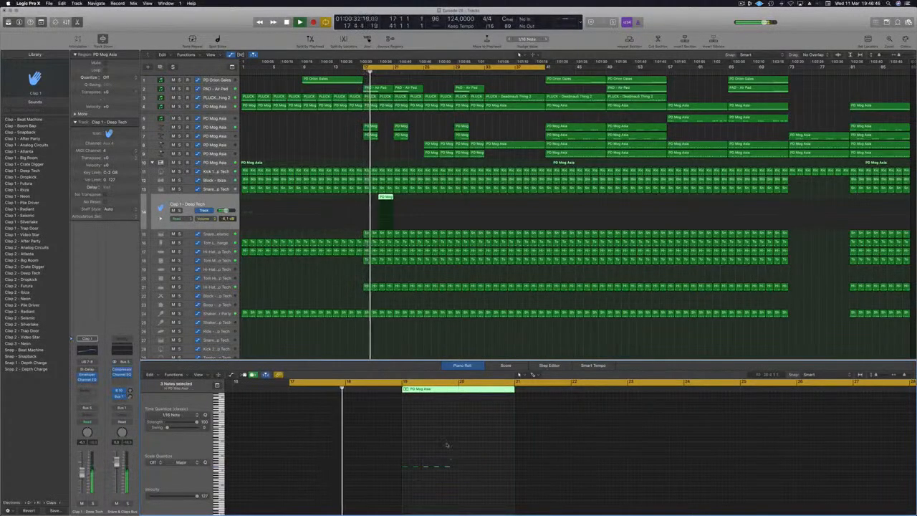
scroll(452, 464, up, 3)
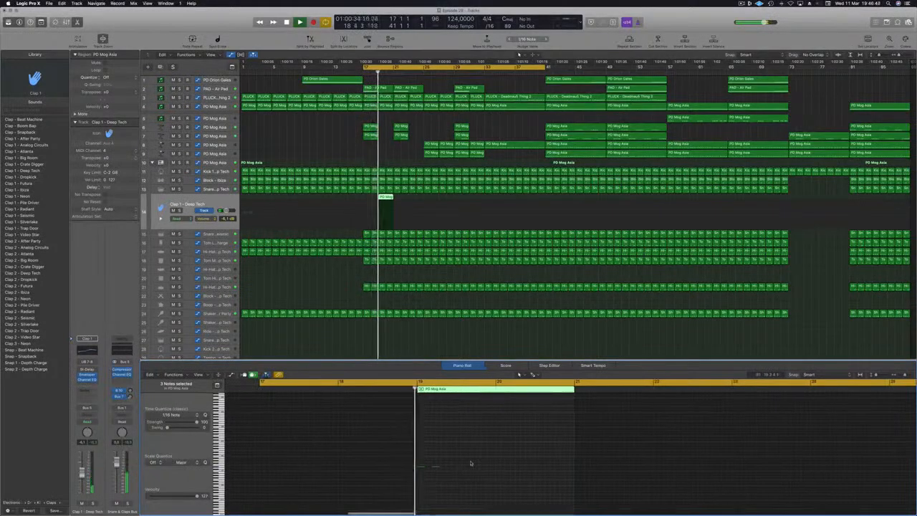
scroll(470, 463, down, 2)
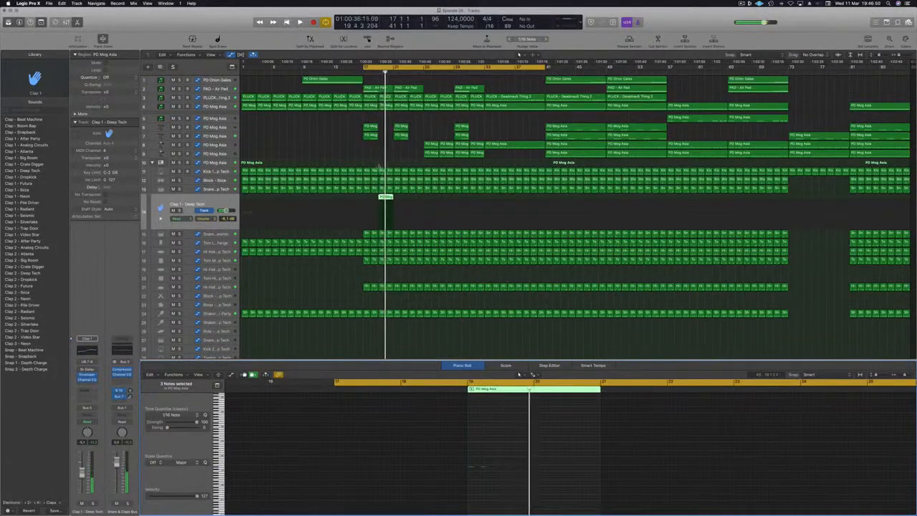
drag(386, 198, 417, 200)
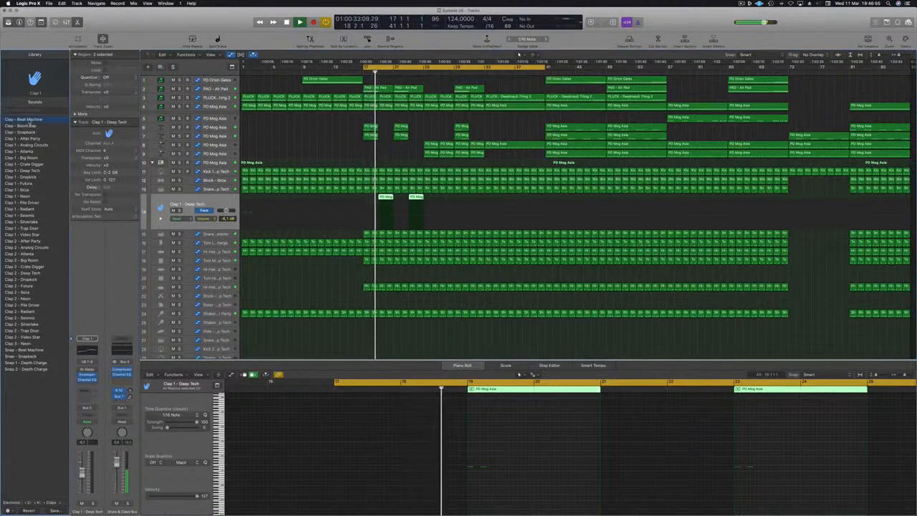
Audition the Boom Bap and Snapback clap sounds and set the clap track to Clap 1 - Analog Circuits
click(26, 126)
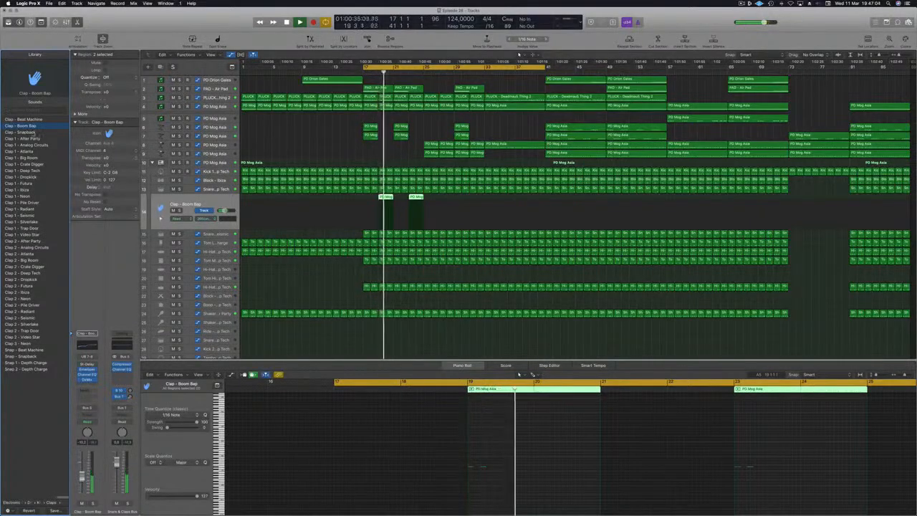
click(29, 133)
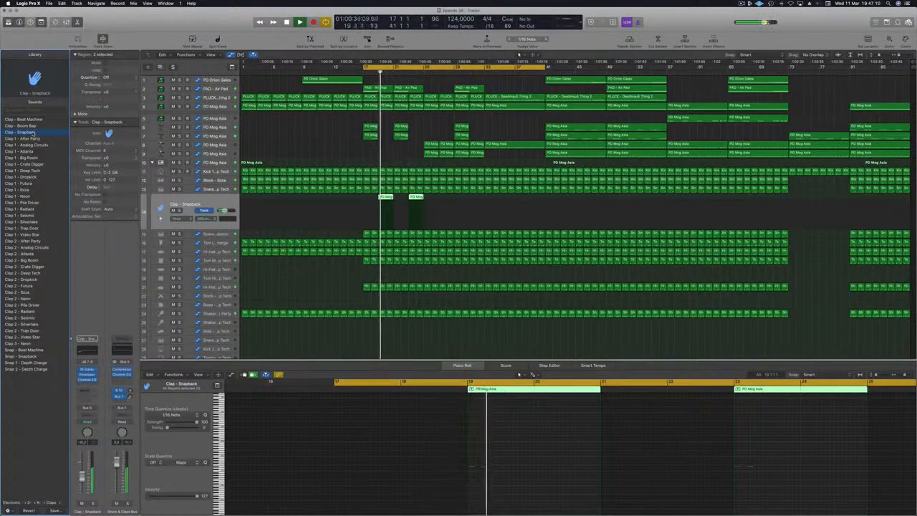
click(32, 145)
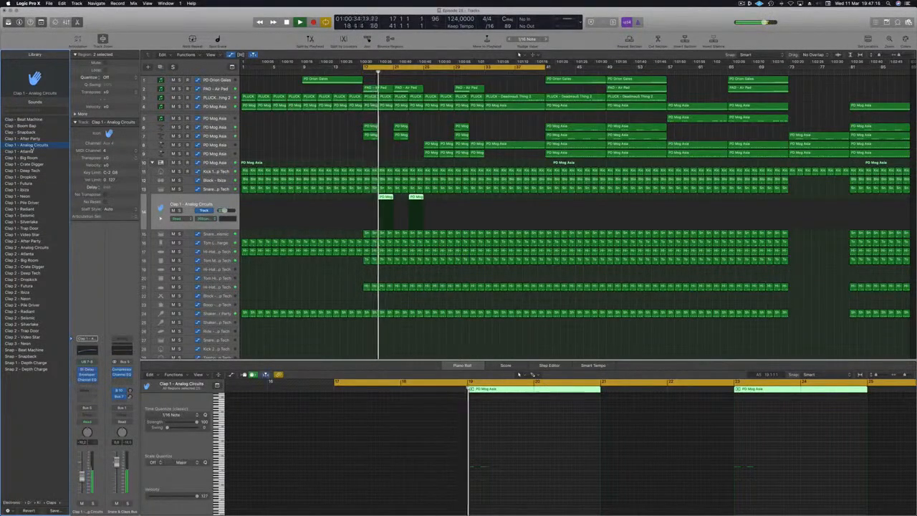
key(space)
key(space)
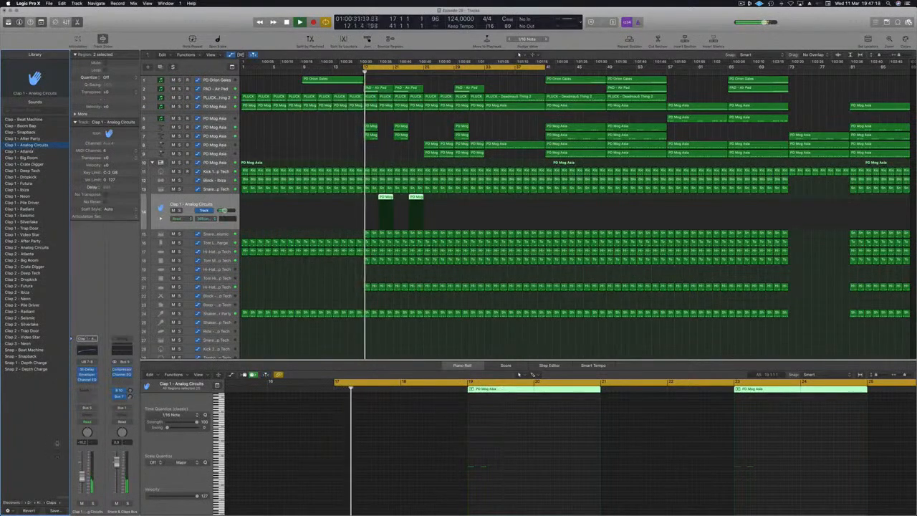
Send the clap track to Bus 11 with a SilverVerb using the Hall preset, and close the reverb
click(88, 393)
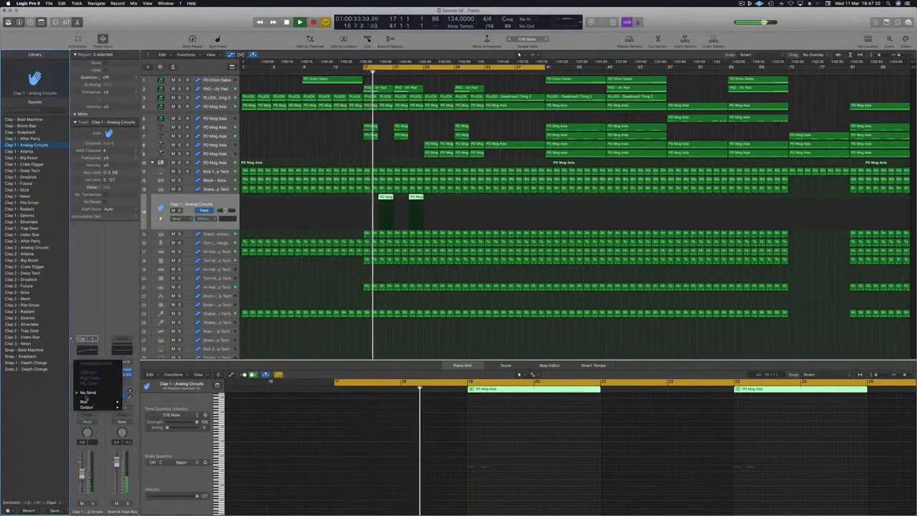
mouse_move(108, 401)
click(155, 353)
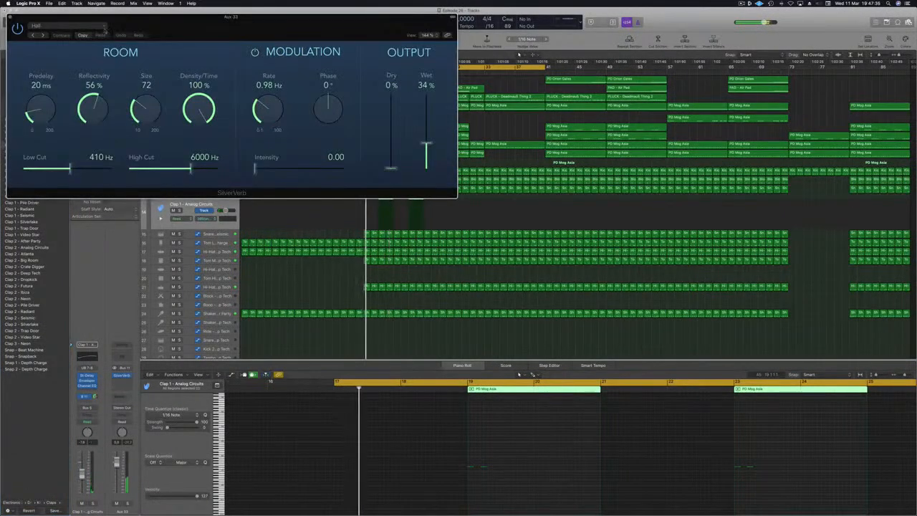
drag(164, 18, 112, 33)
key(super+w)
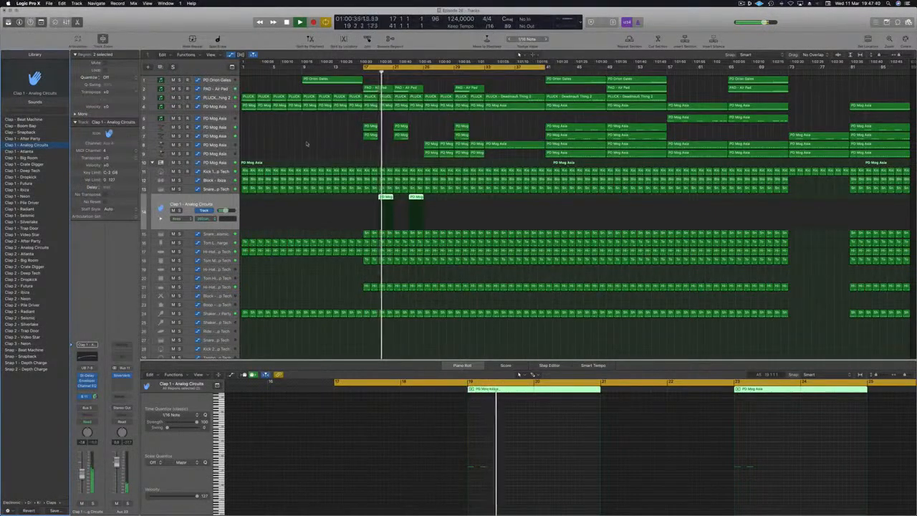
Audition the claps within the full arrangement and replay the section from bar 23
click(330, 156)
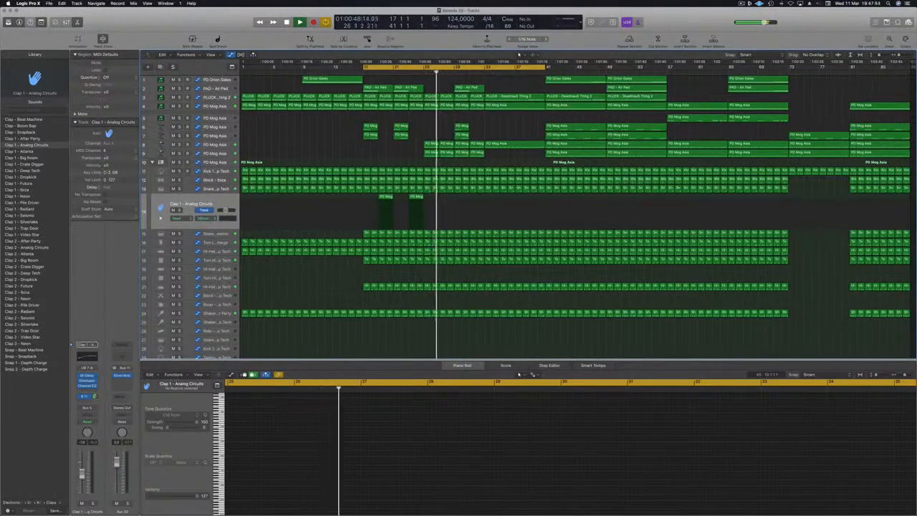
click(409, 71)
key(super+Right)
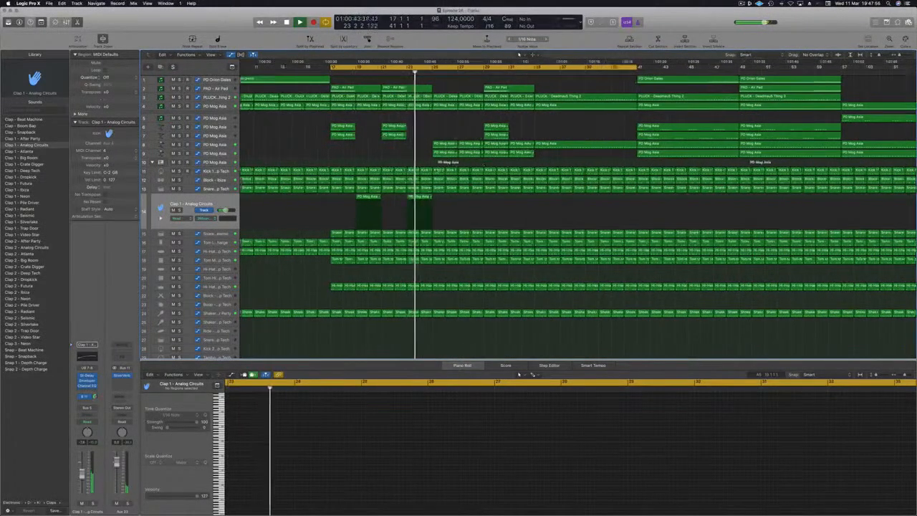
Open the kick region at bar 24, undo the accidental move of its four notes, and select only its last note
click(427, 172)
drag(346, 471, 340, 473)
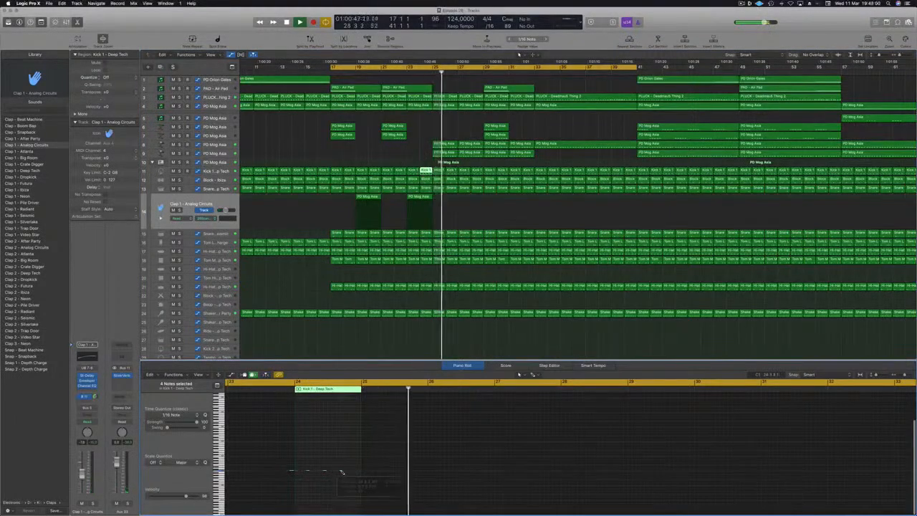
key(super+z)
click(357, 460)
click(346, 472)
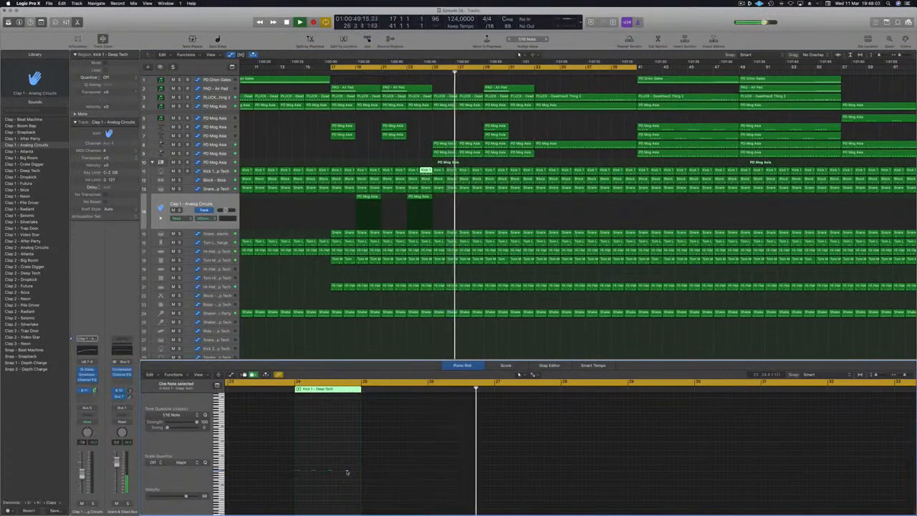
Move the last note of the Kick 1 - Deep Tech region at bar 24 slightly earlier and restart playback
drag(346, 472, 339, 473)
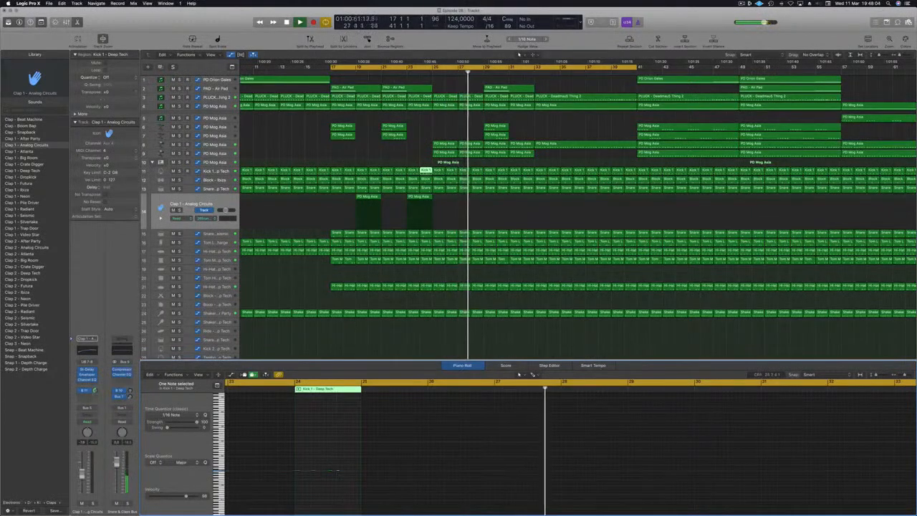
key(space)
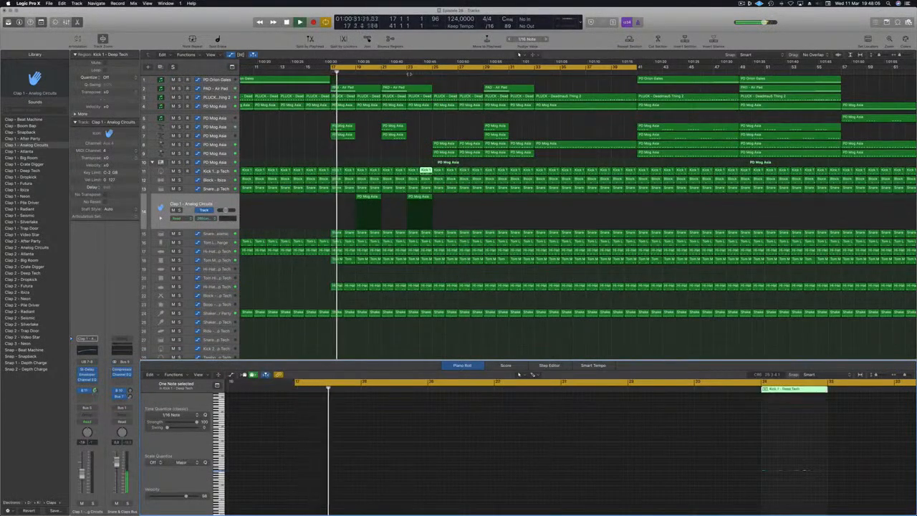
Select the Snare 1 - Deep Tech region at bar 24 and rework its closing notes into a short fill
key(super+Right)
key(super+Right)
key(super+Right)
key(super+Right)
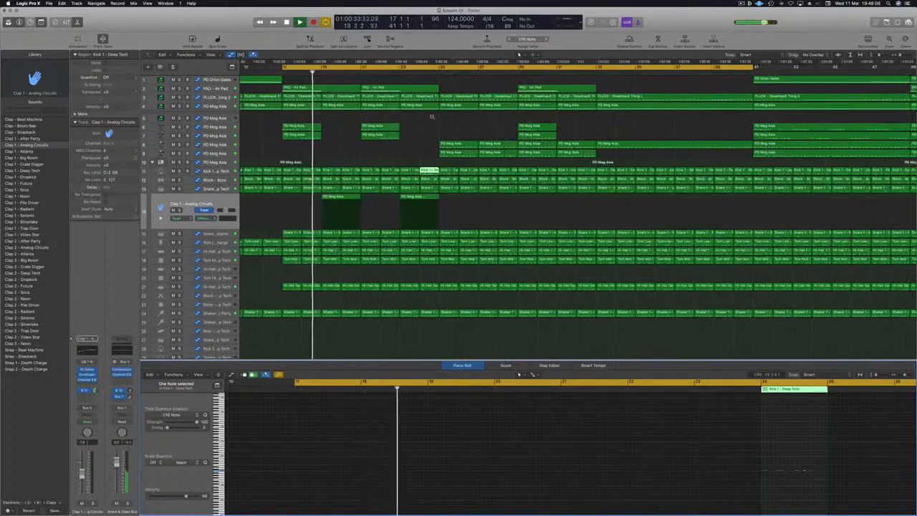
key(Down)
key(Down)
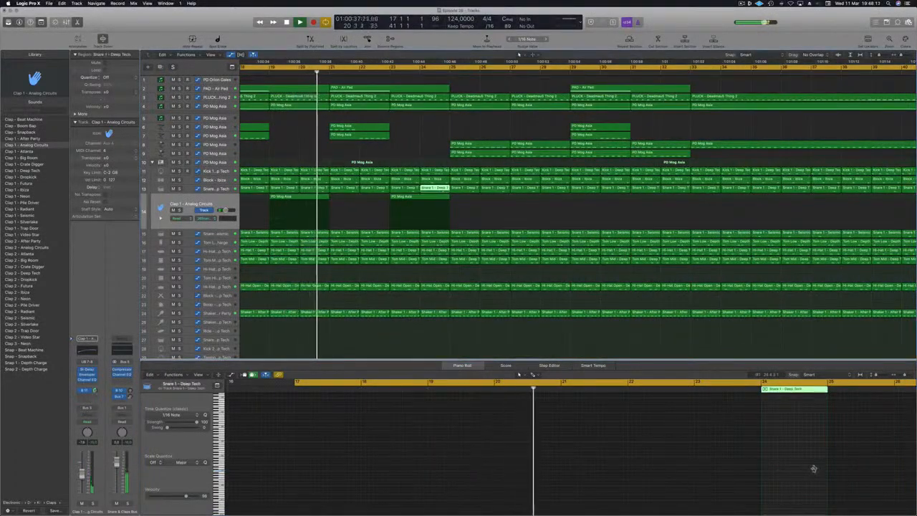
click(815, 470)
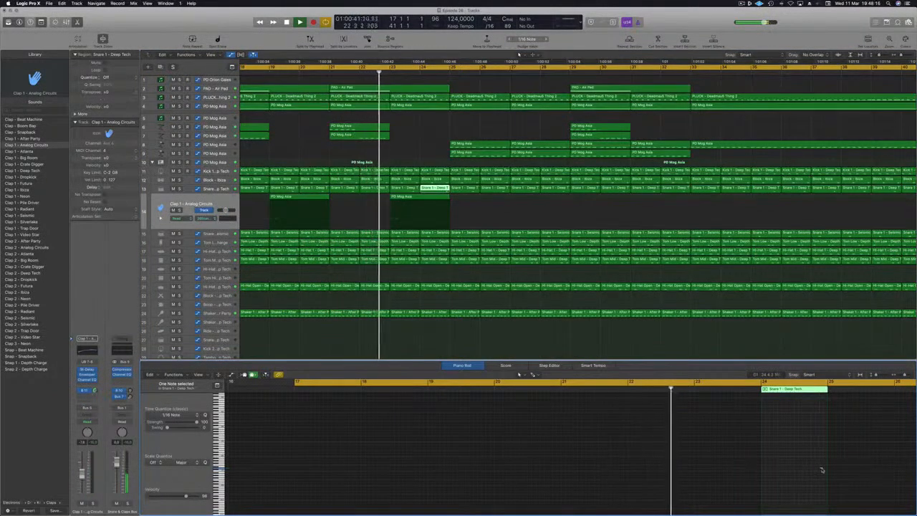
mouse_move(822, 468)
mouse_down()
mouse_move(814, 468)
mouse_move(824, 470)
mouse_up()
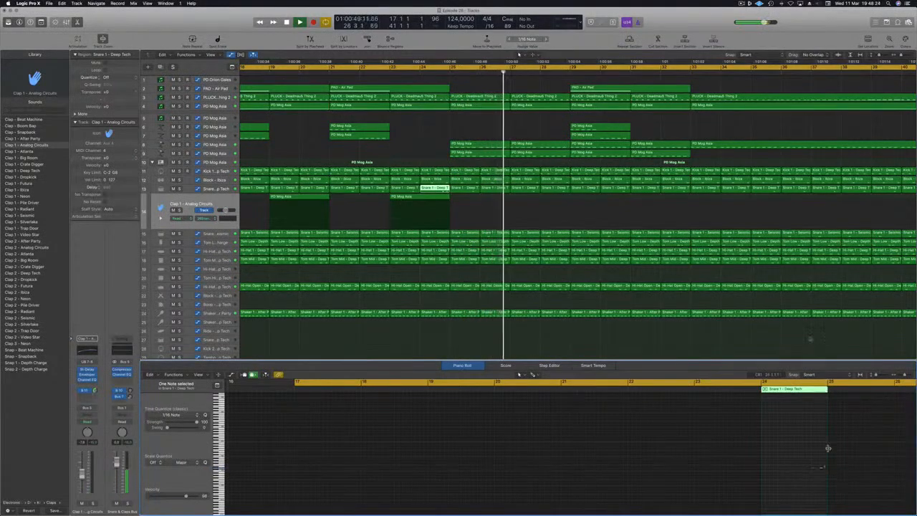
Listen to the snare fill at bar 24, replaying the passage from bar 23
click(435, 69)
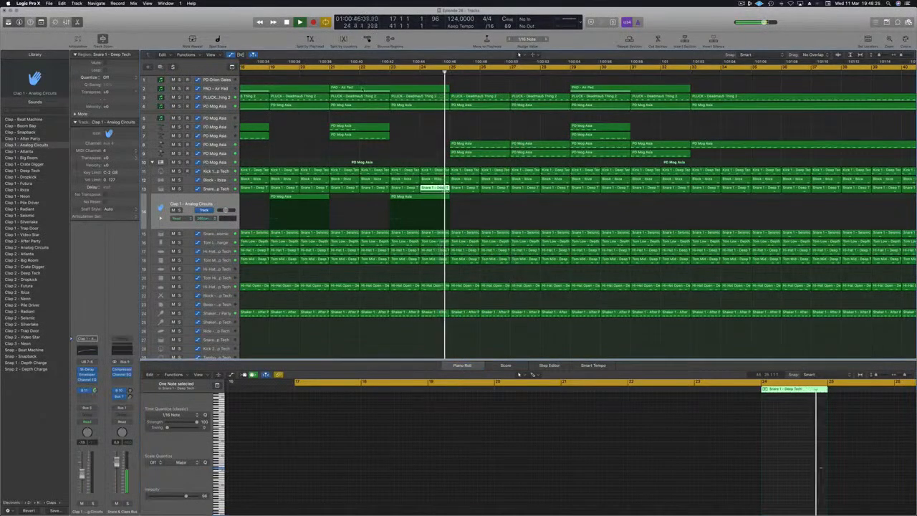
click(389, 69)
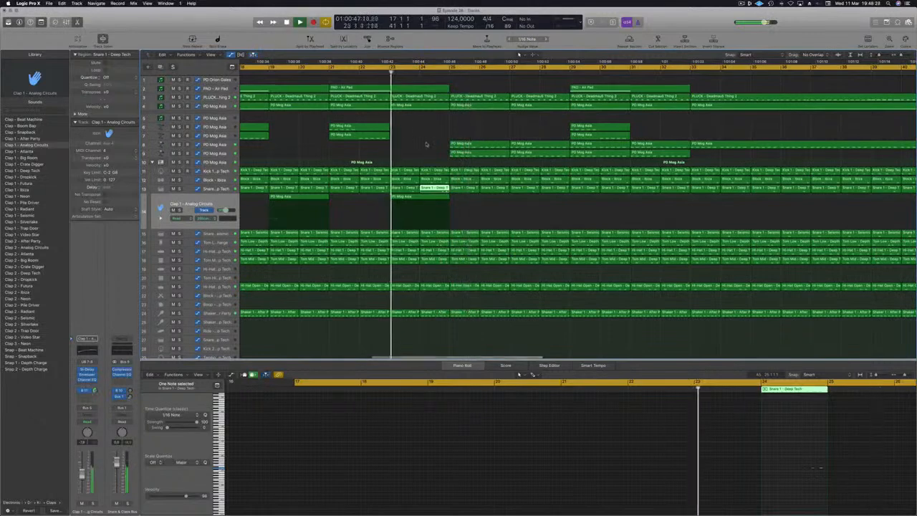
click(423, 140)
Copy the bar 24 Snare 1 region to the Snare 3 - Deep Tech track and move its two notes to a higher pitch
click(427, 188)
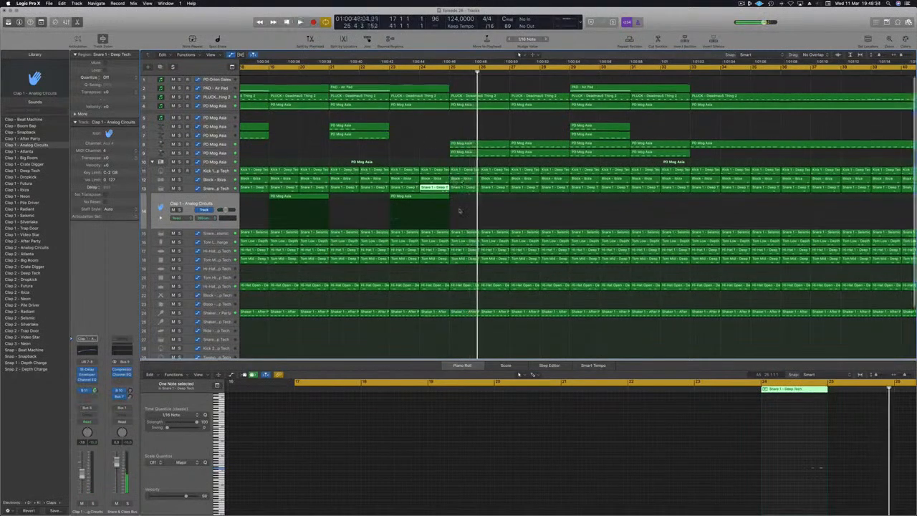
scroll(454, 204, down, 5)
scroll(461, 152, down, 2)
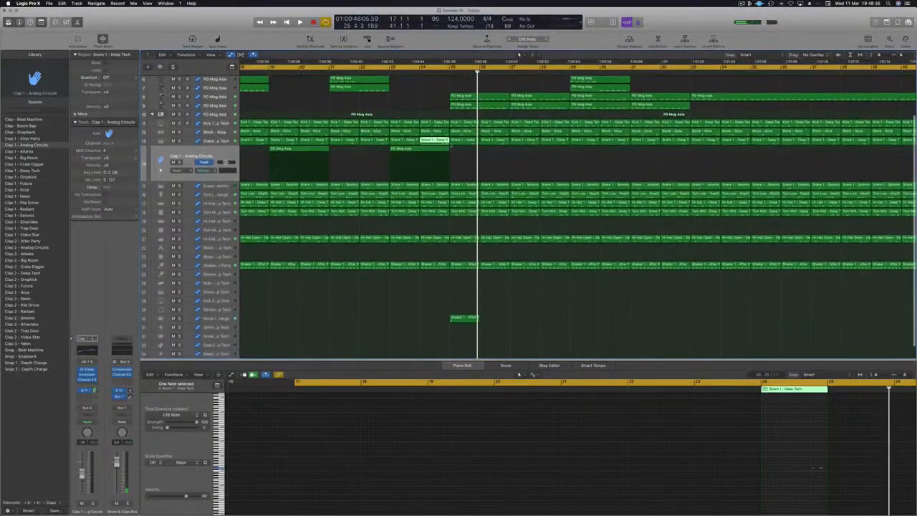
drag(437, 162, 442, 284)
drag(783, 442, 837, 491)
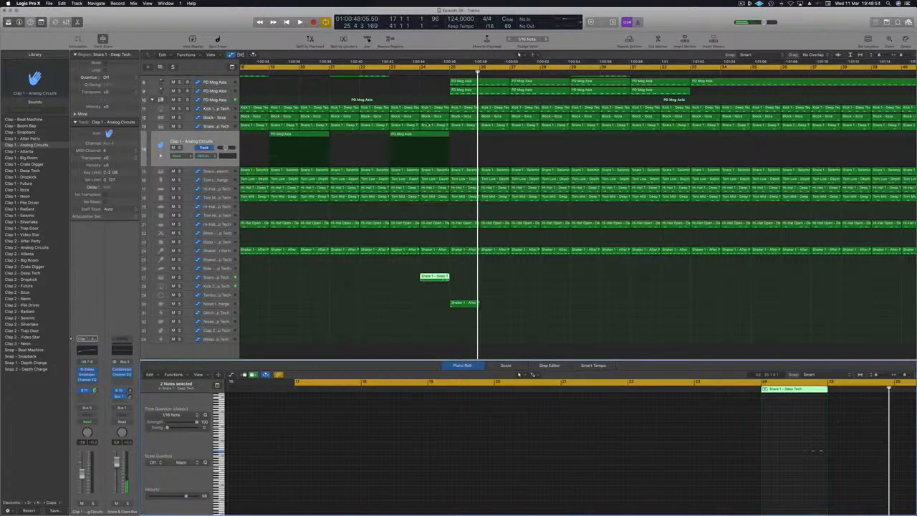
During playback, try the Snare 2 - After Party and Atlanta patches on the Snare 3 - Deep Tech track, settling on Snare 1 - After Party
click(437, 126)
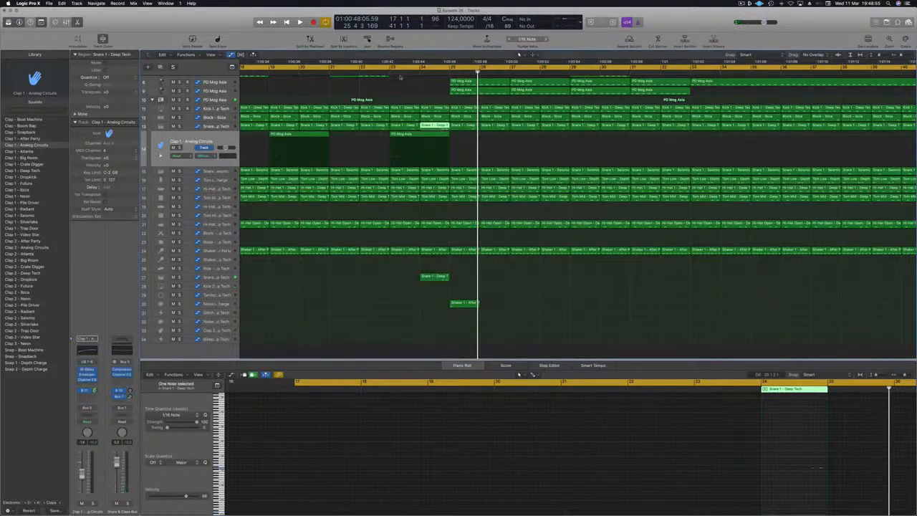
key(space)
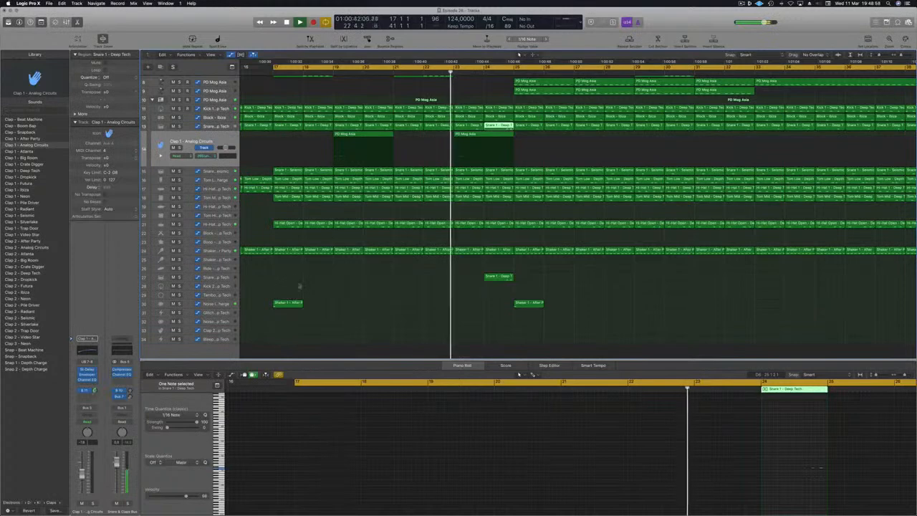
click(218, 268)
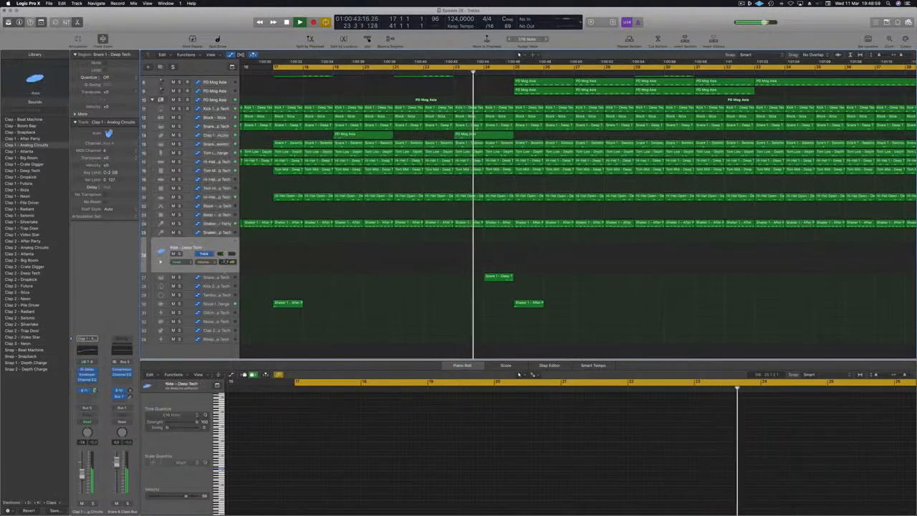
click(225, 277)
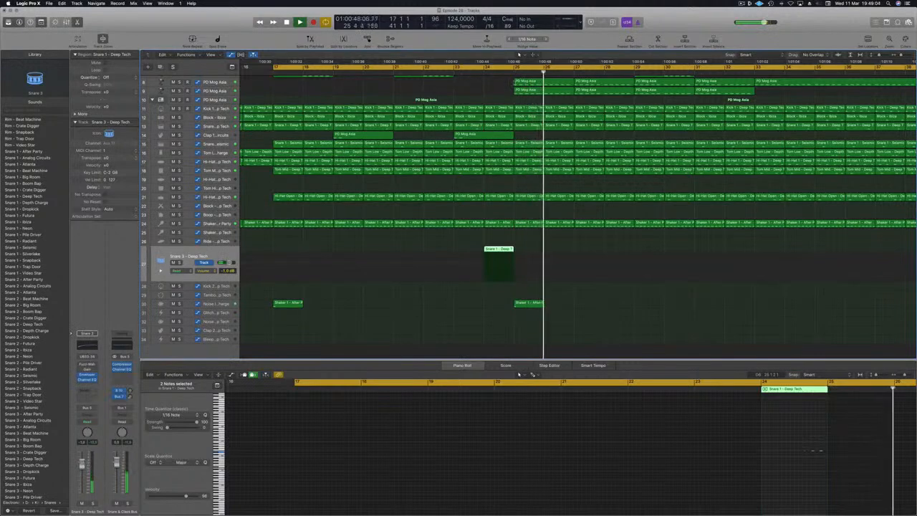
click(33, 278)
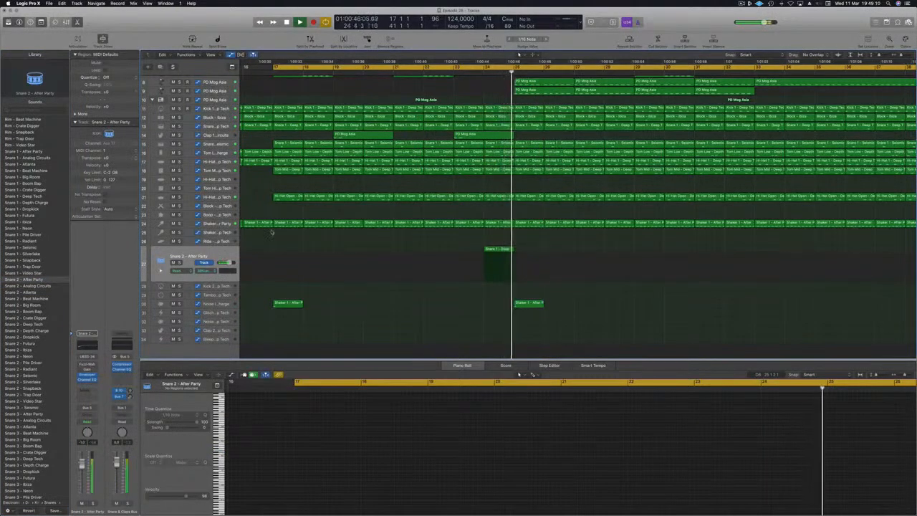
click(30, 293)
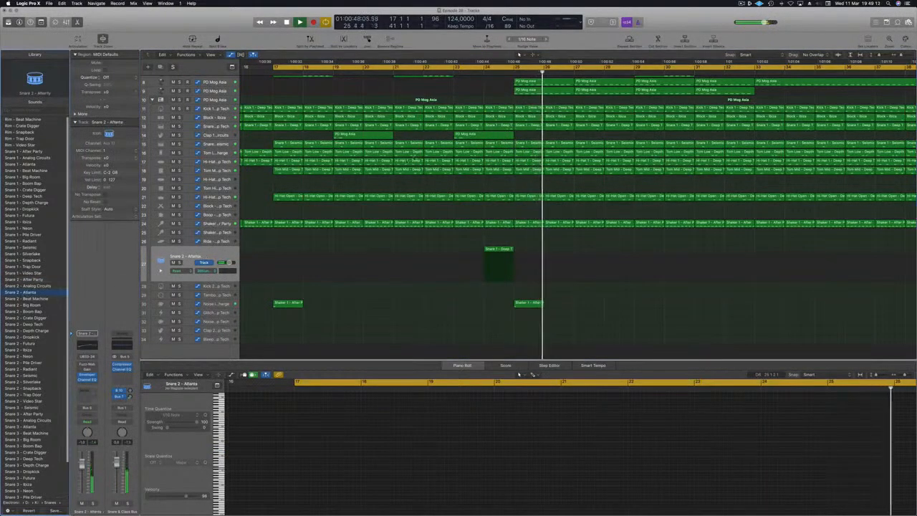
click(31, 152)
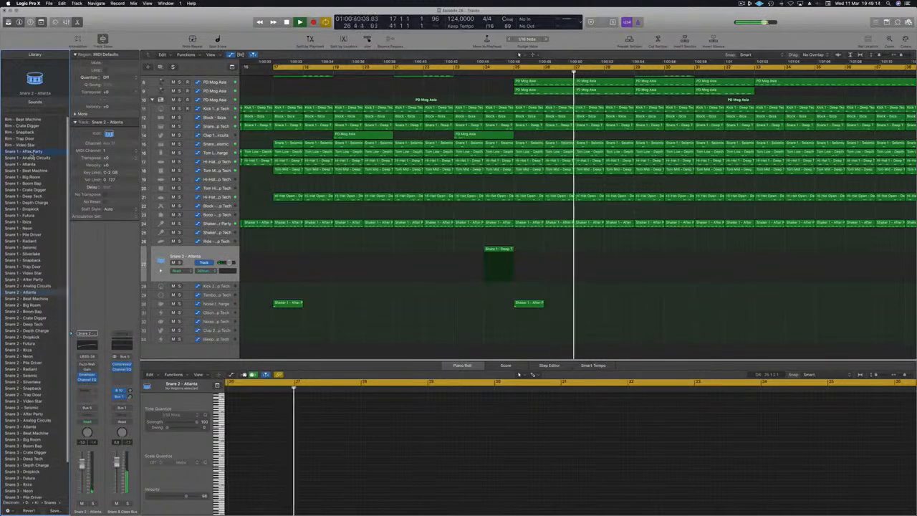
Set the cycle range to bars 23 through 25 around the snare fill
key(Return)
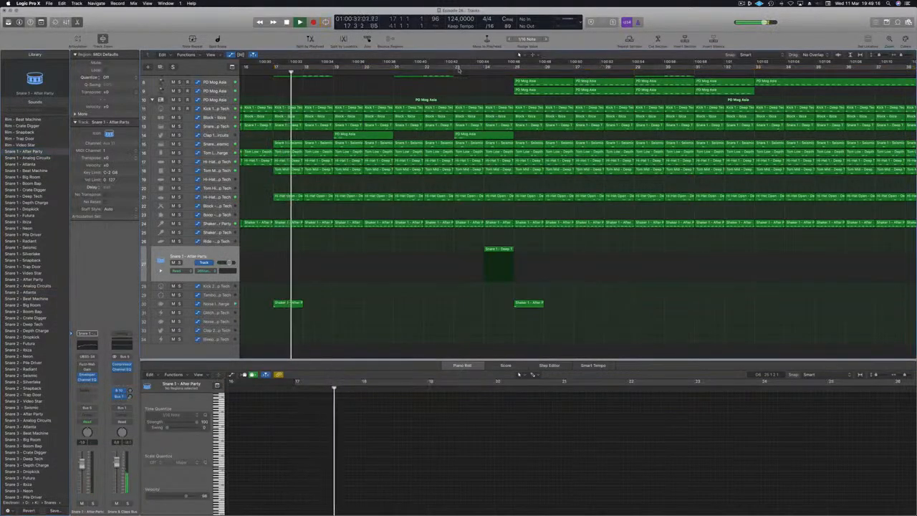
drag(457, 67, 512, 73)
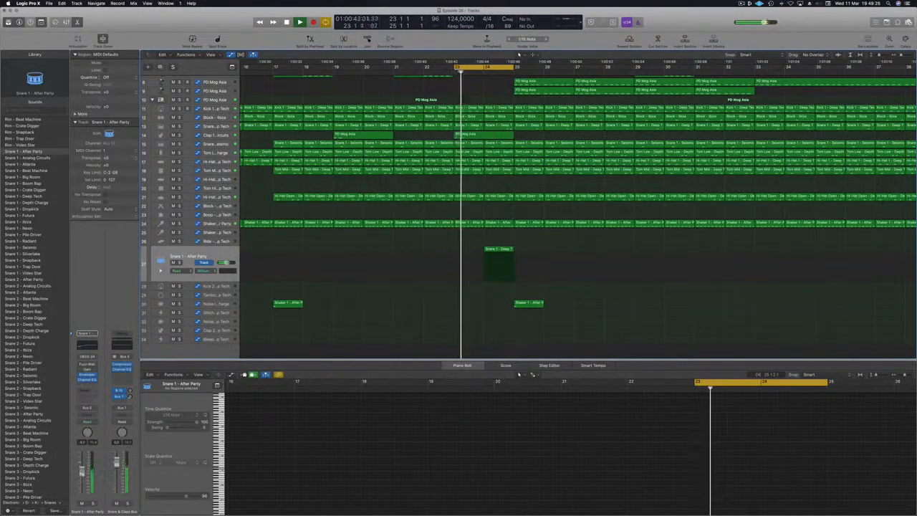
Add a send to Bus 11 on the Snare 1 - After Party track
click(86, 392)
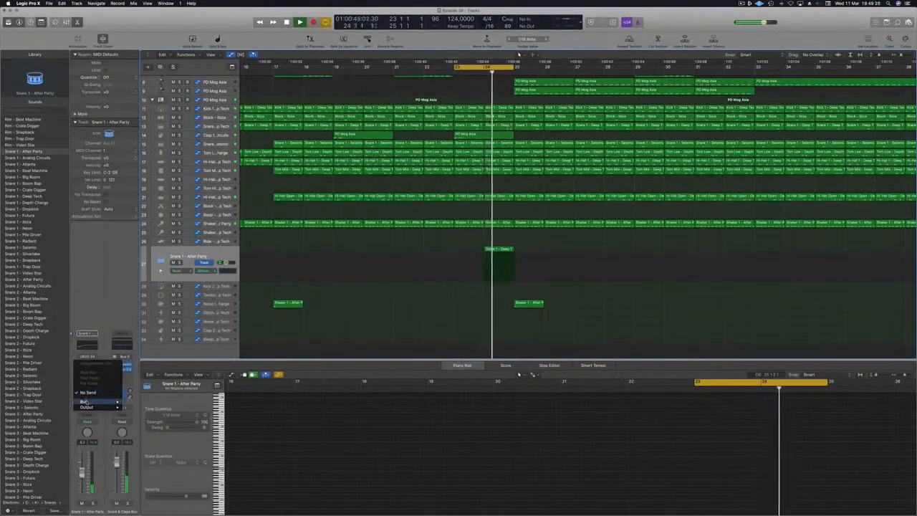
mouse_move(100, 402)
click(143, 353)
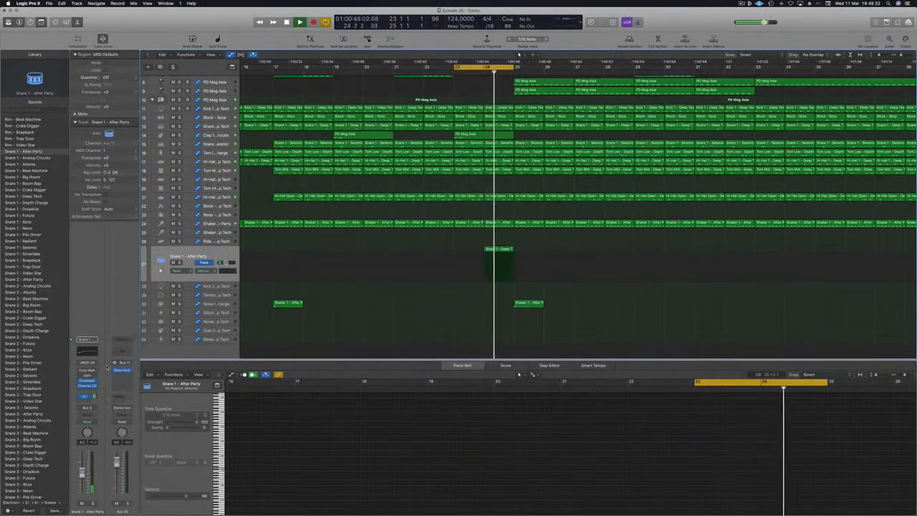
Extend the start of the cycle range back to bar 17 and play the section with the full arrangement in view
ctrl+alt+click(354, 245)
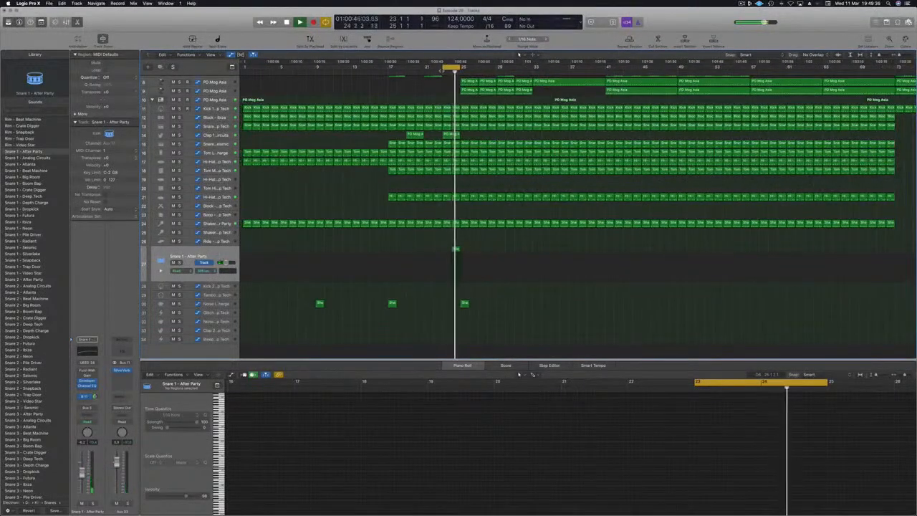
drag(442, 66, 390, 67)
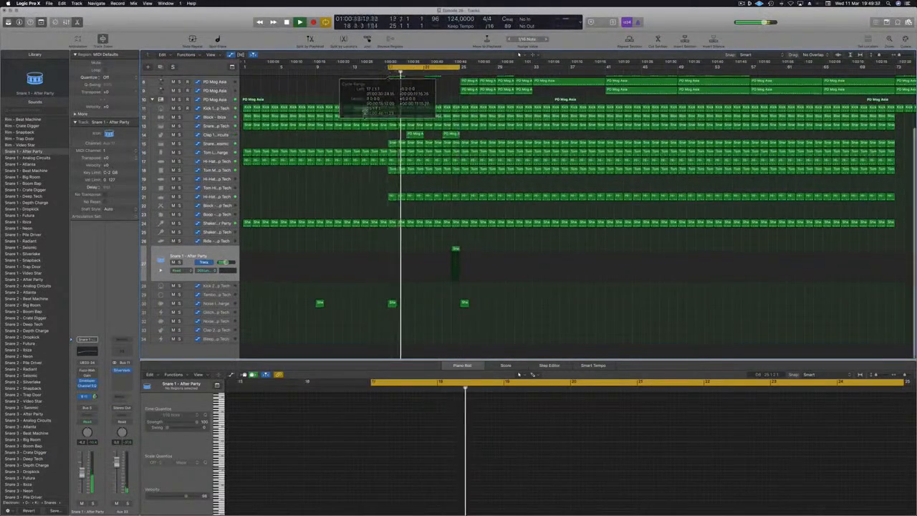
scroll(364, 129, up, 4)
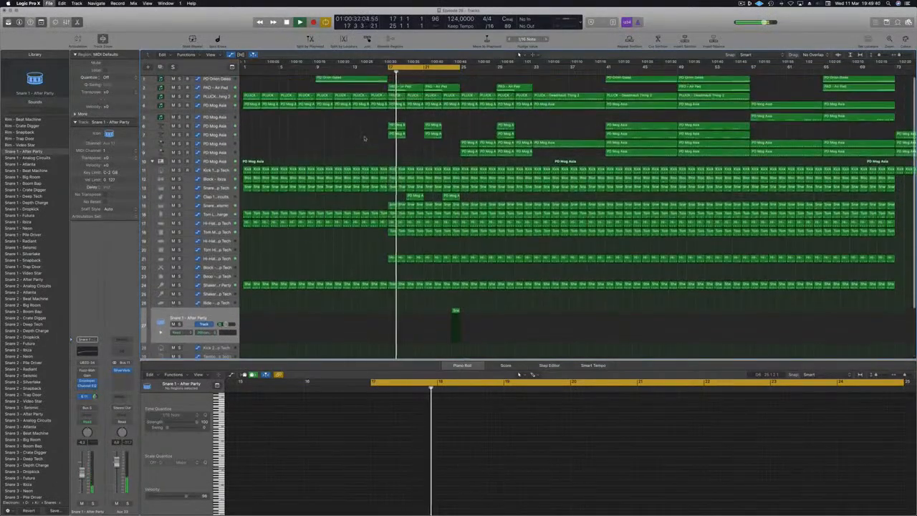
click(369, 136)
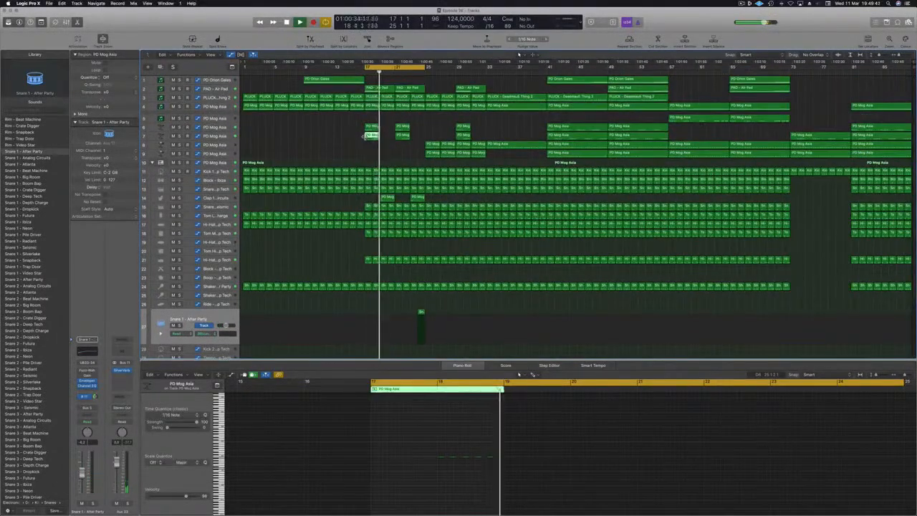
click(351, 142)
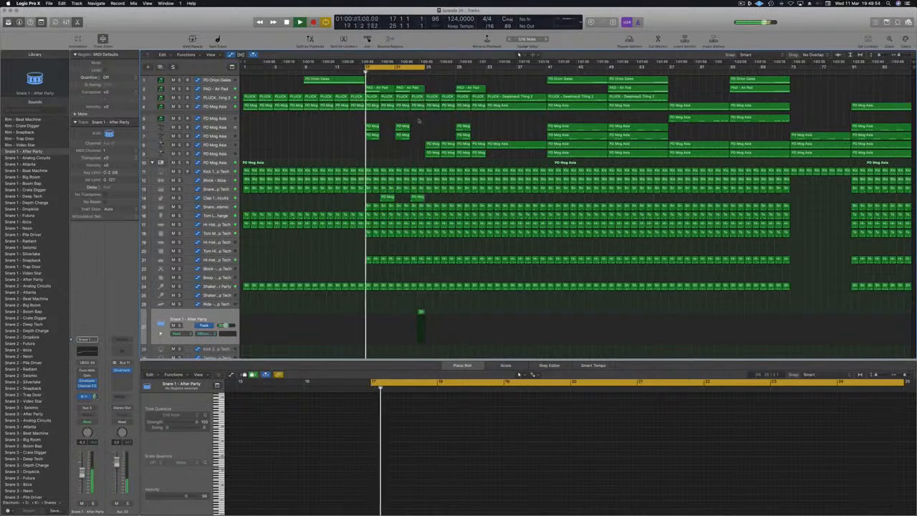
Extend the end of the cycle range to bar 41 and continue playback from bar 29
drag(423, 71, 548, 69)
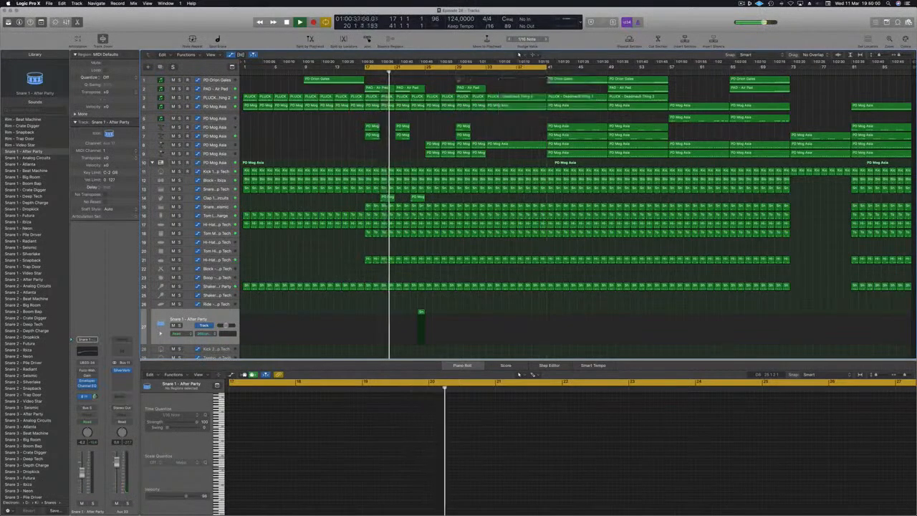
click(455, 73)
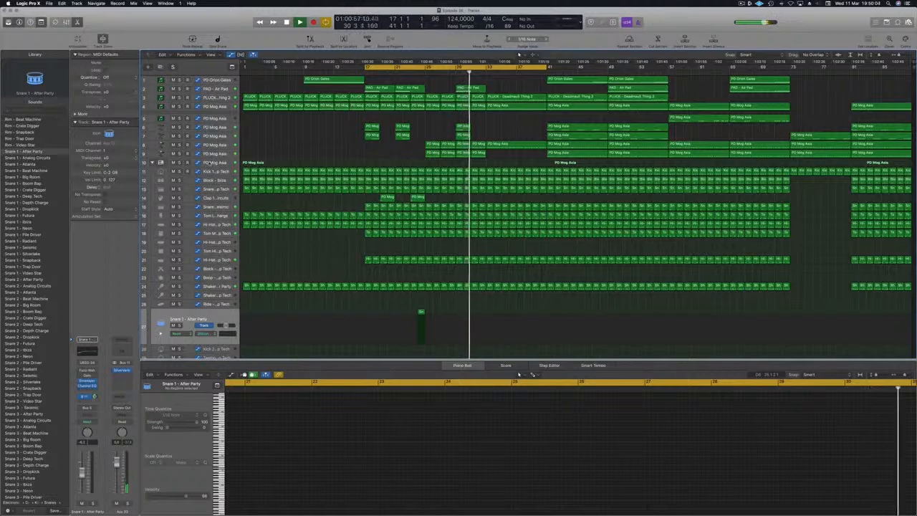
On the main Deep Tech drum track, add a low cut frequency automation point at bar 35 and lower it below its neighbours
click(216, 163)
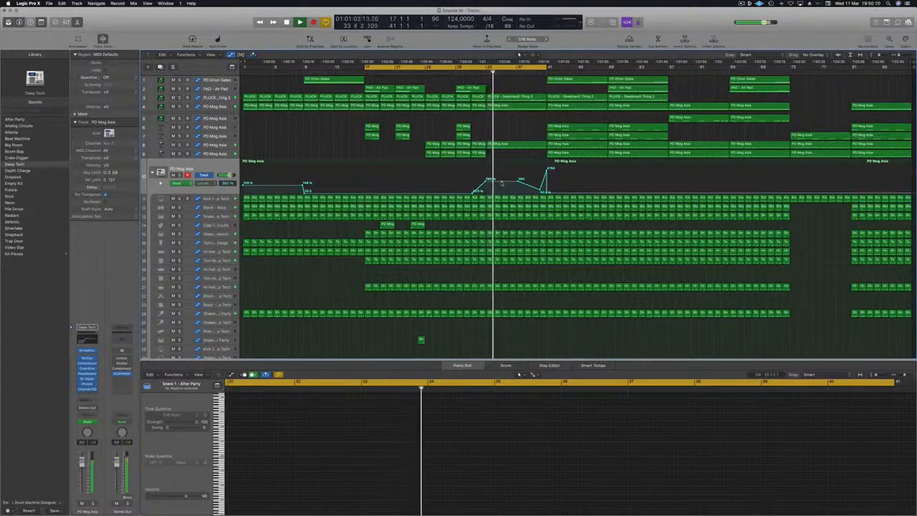
click(504, 186)
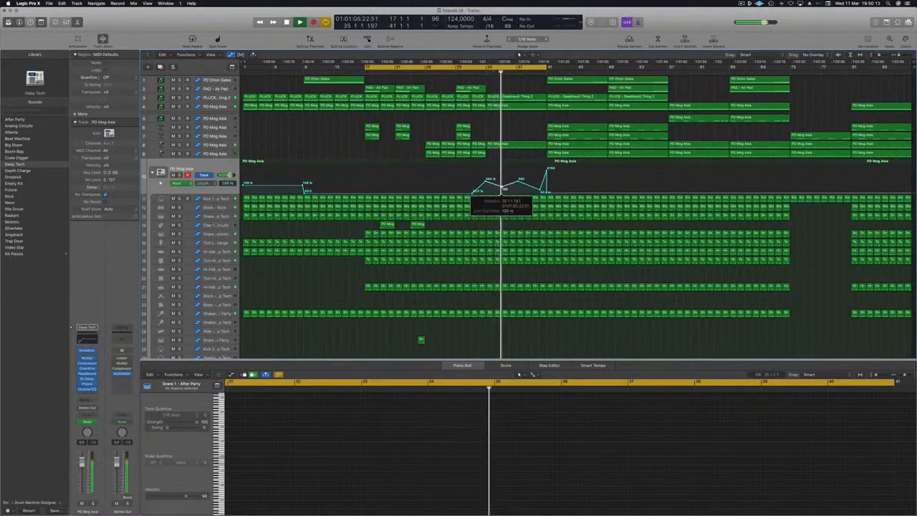
drag(503, 188, 505, 191)
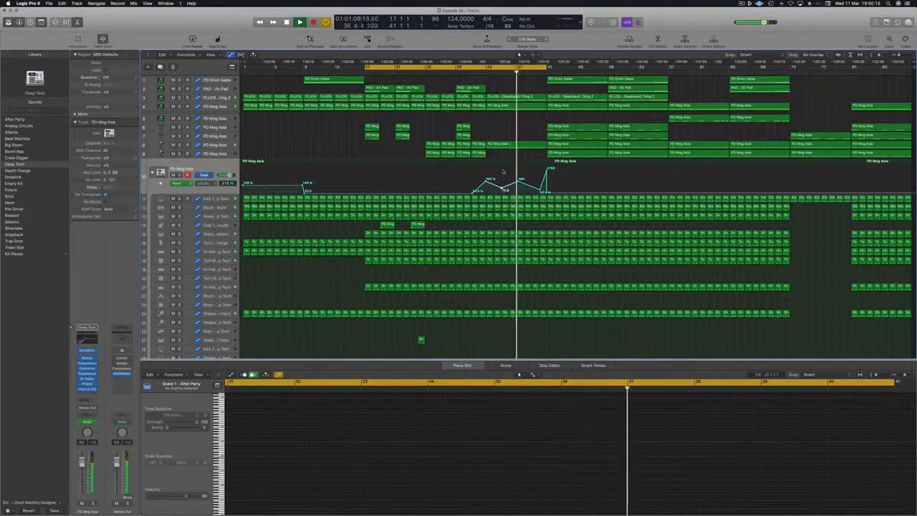
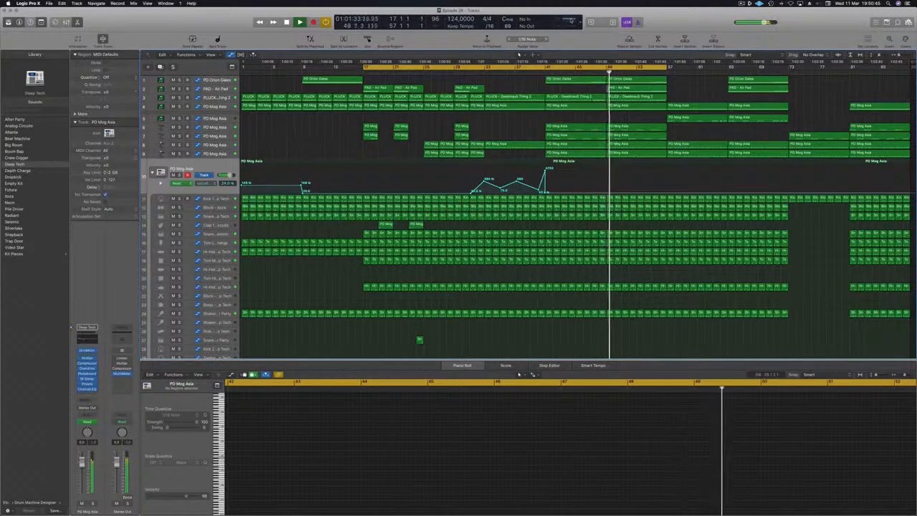
Check the processing load in the performance meter and close it
click(571, 21)
drag(593, 55, 555, 83)
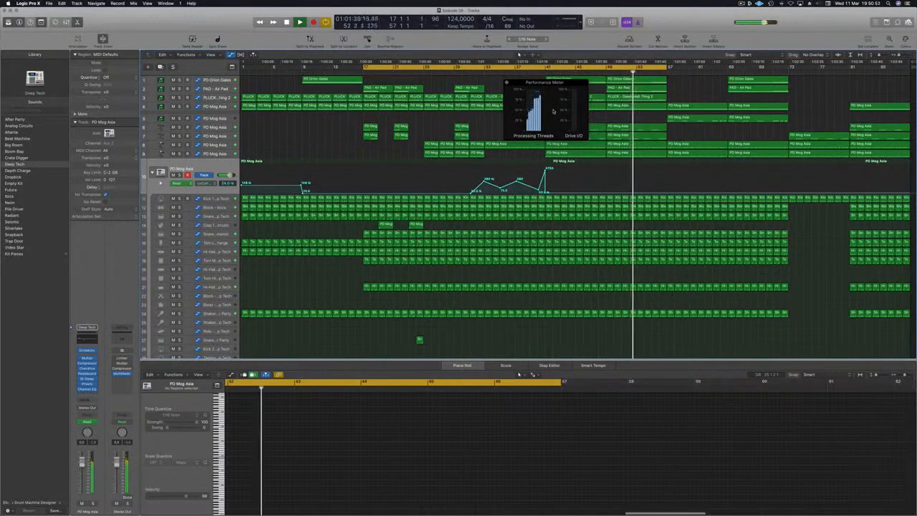
click(507, 83)
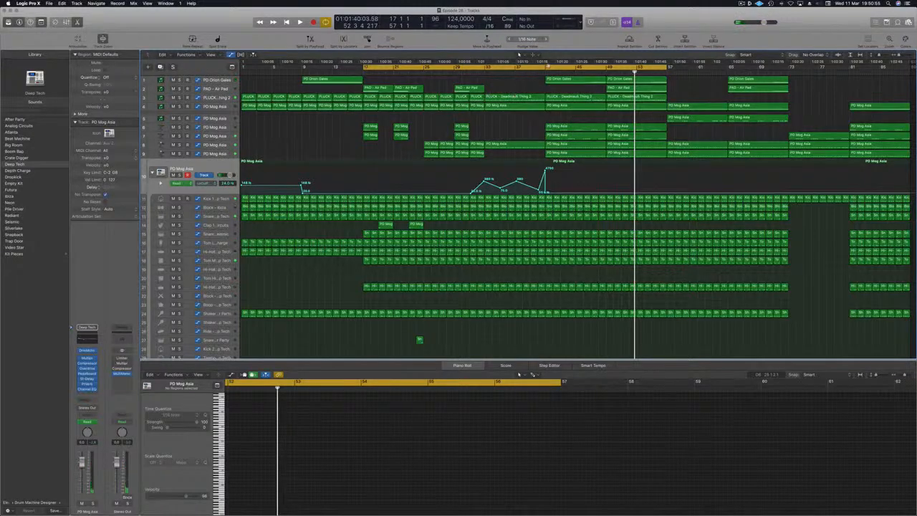
Play the section from bar 41 onward and check the PAD - Air Pad track in solo
click(511, 95)
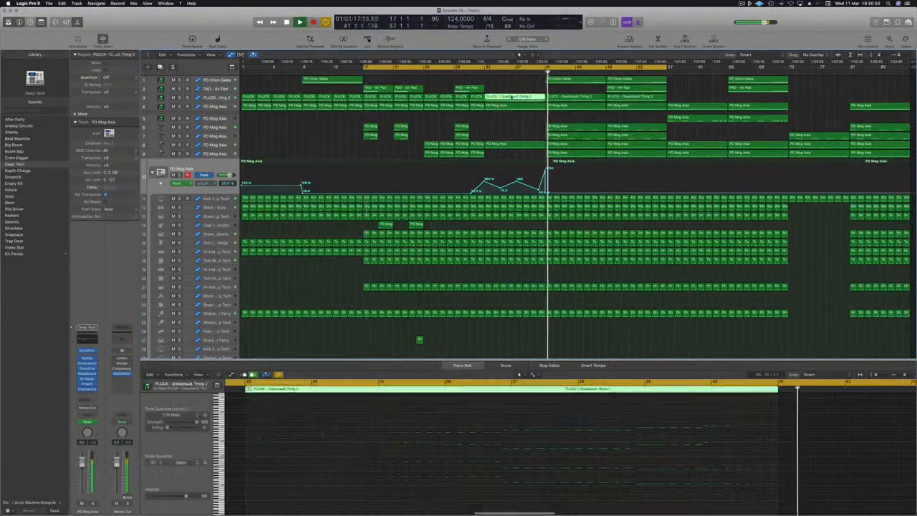
click(518, 80)
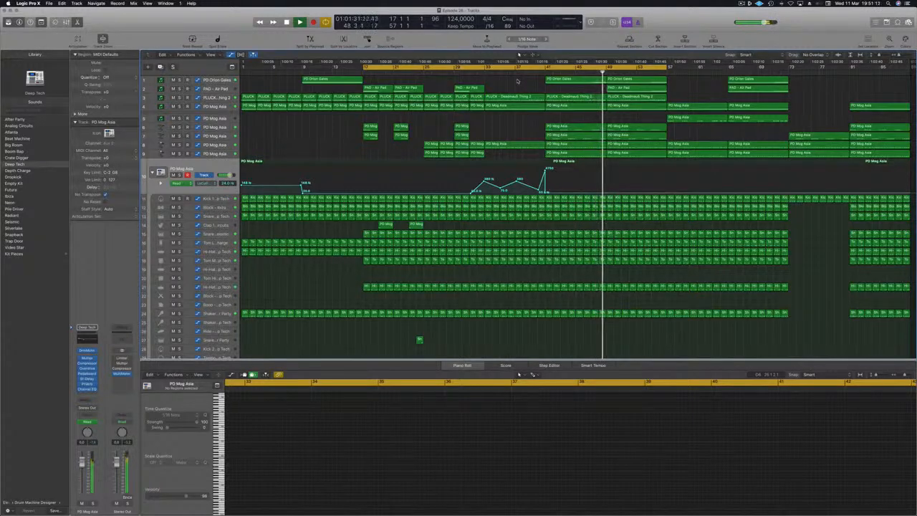
click(215, 88)
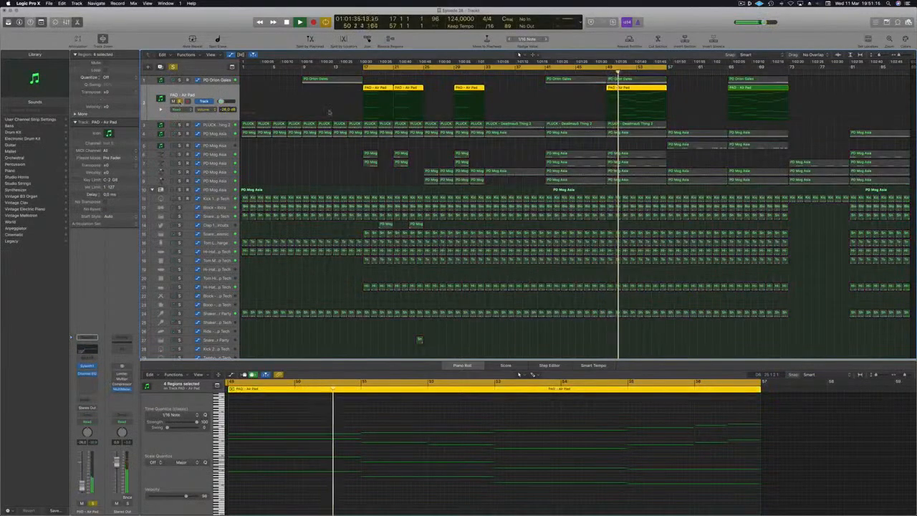
click(179, 102)
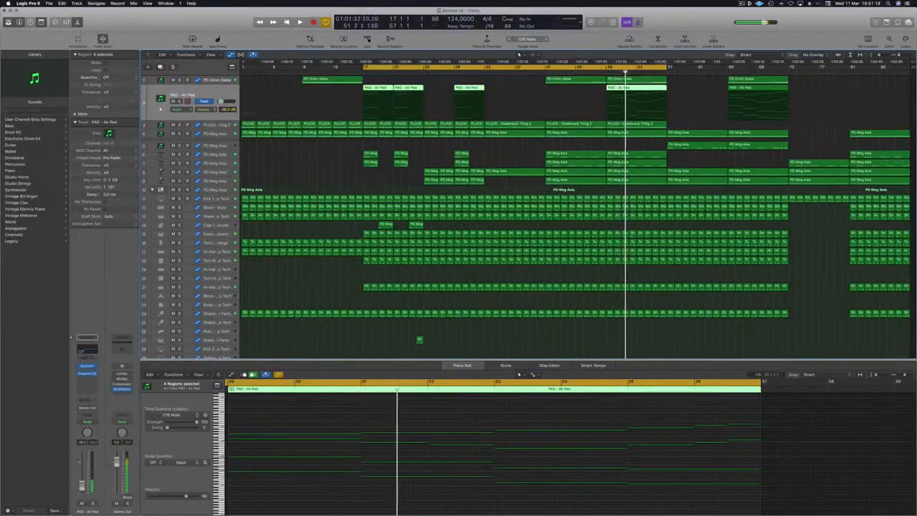
Set the cycle range to bars 49 to 73 and play it
key(c)
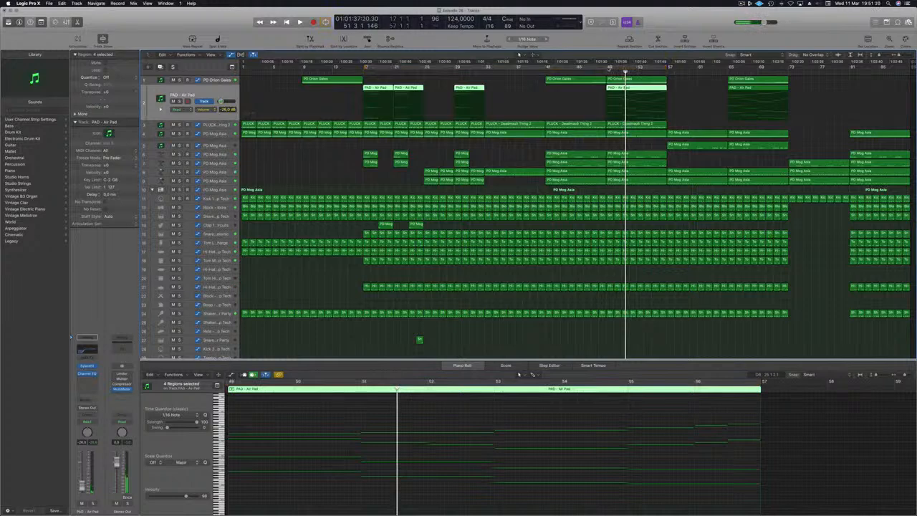
key(c)
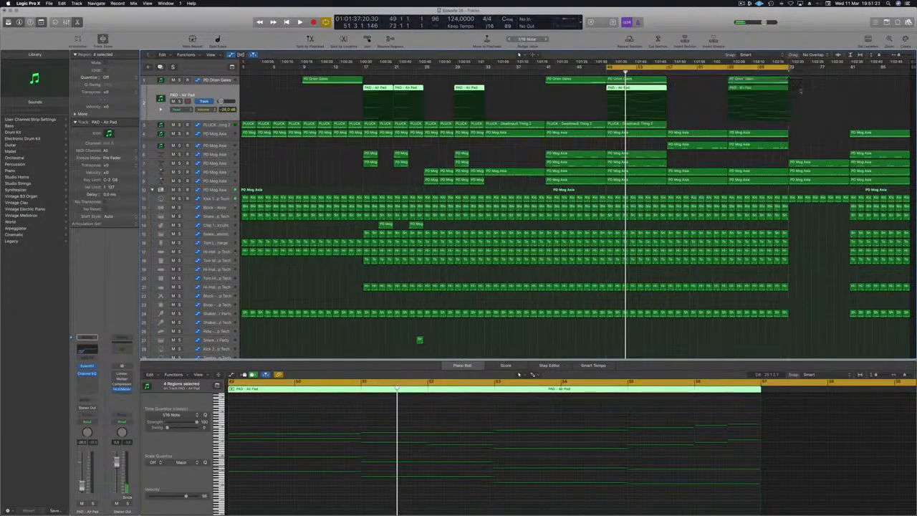
click(808, 301)
key(space)
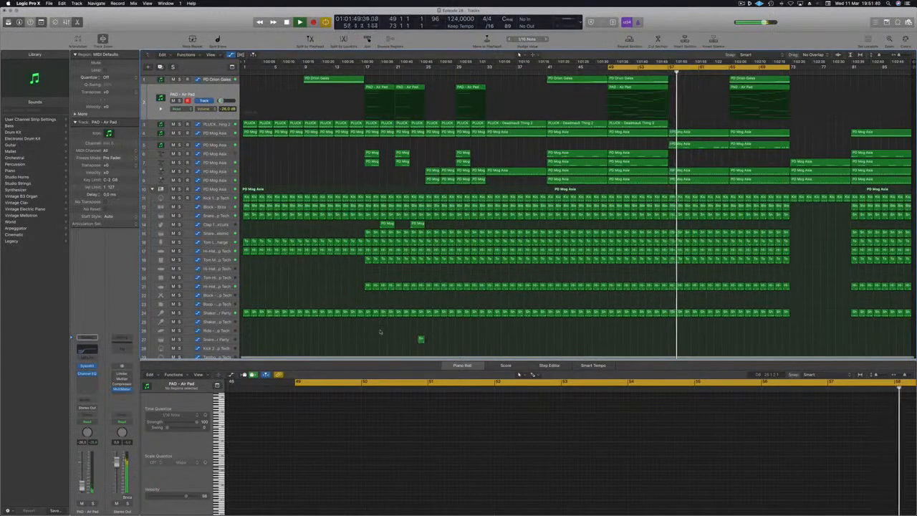
Copy the noise impact region at bar 25 to bar 57 on the same track
scroll(381, 332, down, 3)
click(429, 319)
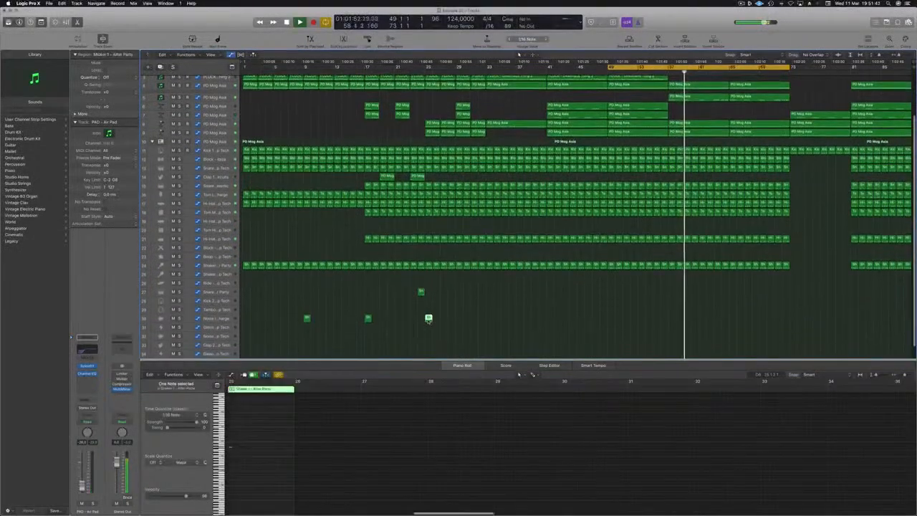
drag(428, 319, 665, 310)
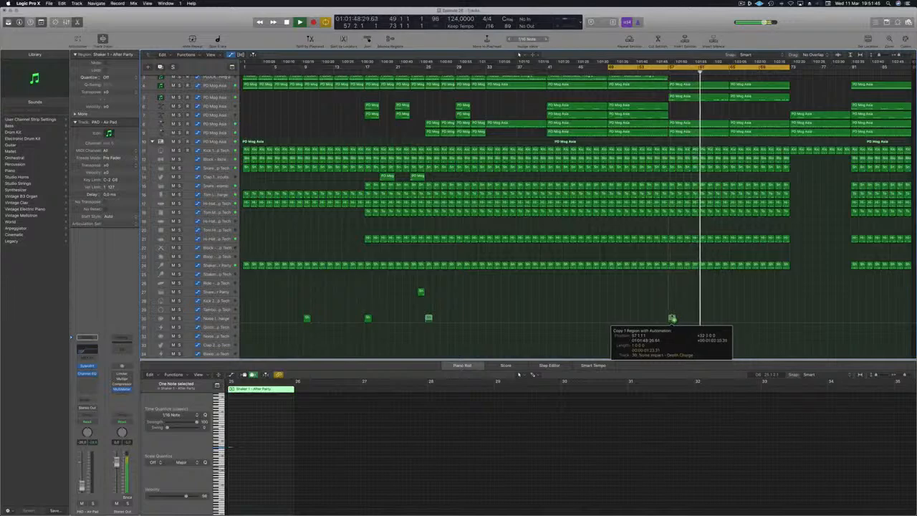
drag(671, 318, 671, 318)
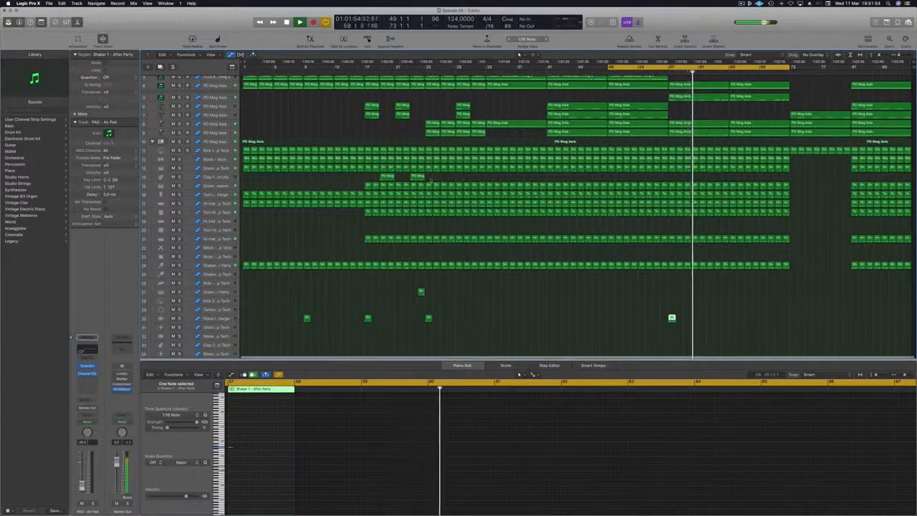
Copy the clap region at bar 23 to bars 65 and 49 on the same track
click(417, 176)
drag(423, 179, 736, 178)
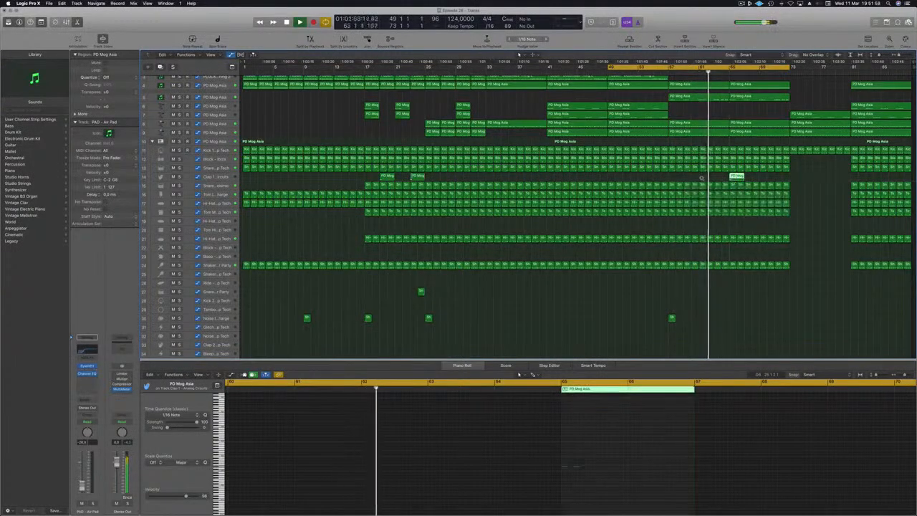
ctrl+alt+click(702, 176)
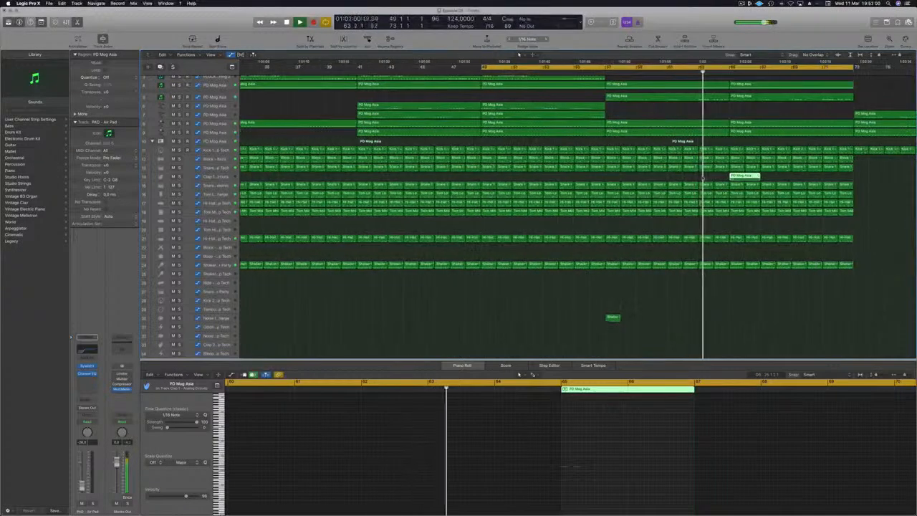
key(super+Left)
key(super+Left)
key(super+Left)
key(super+Left)
key(super+Left)
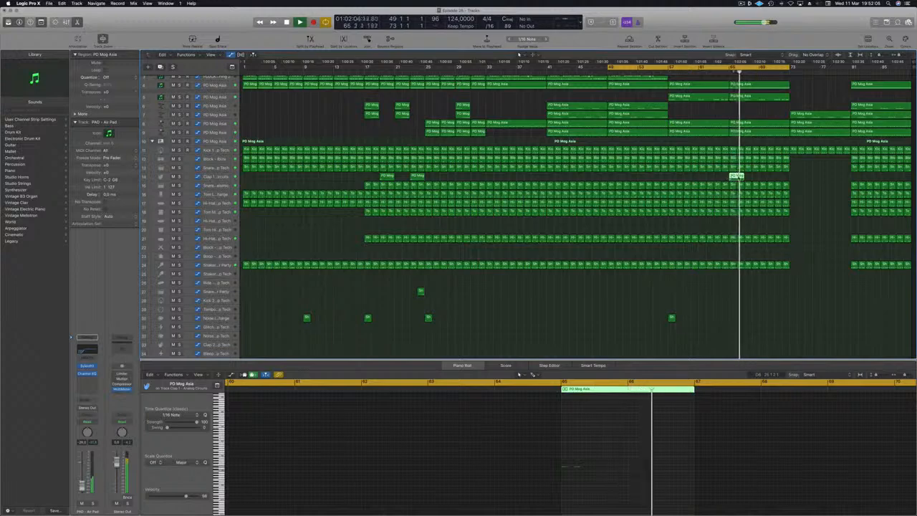
drag(737, 177, 615, 185)
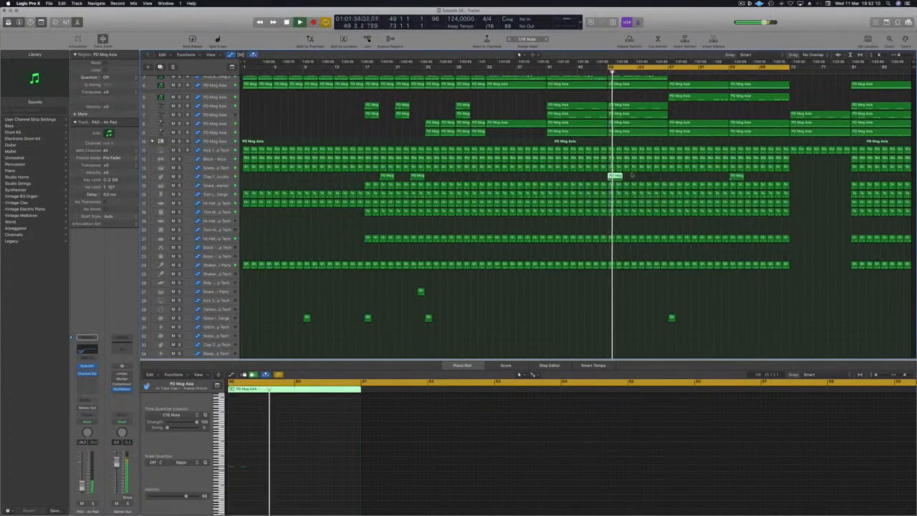
Check the PAD - Air Pad track in solo and set its volume to -23.0 dB
scroll(589, 121, up, 3)
scroll(589, 122, up, 1)
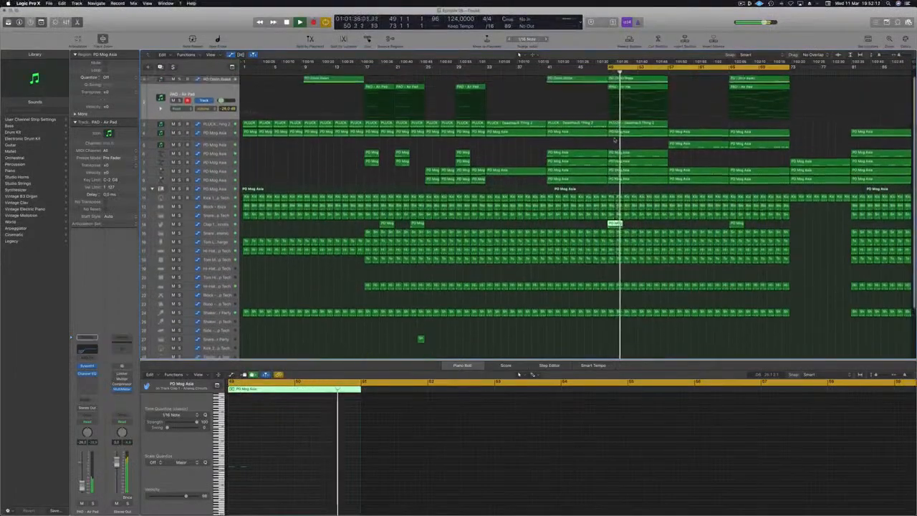
click(180, 102)
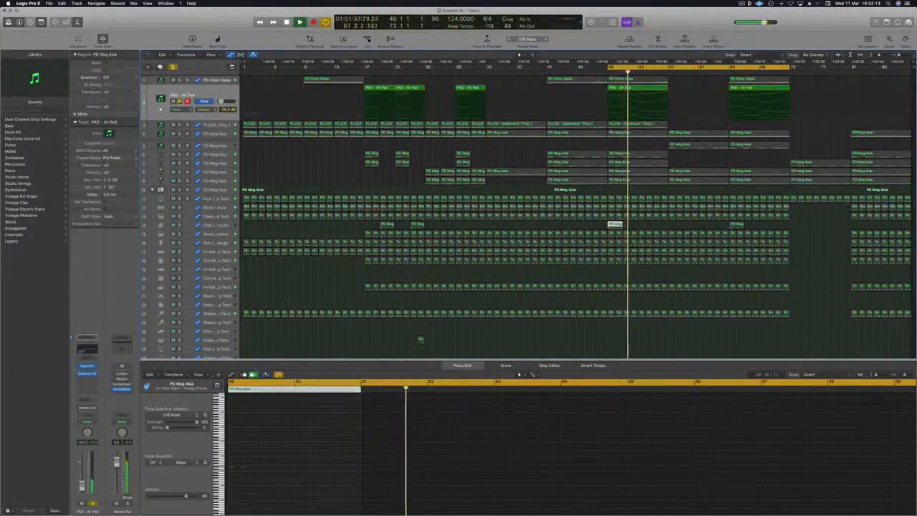
click(180, 102)
click(195, 93)
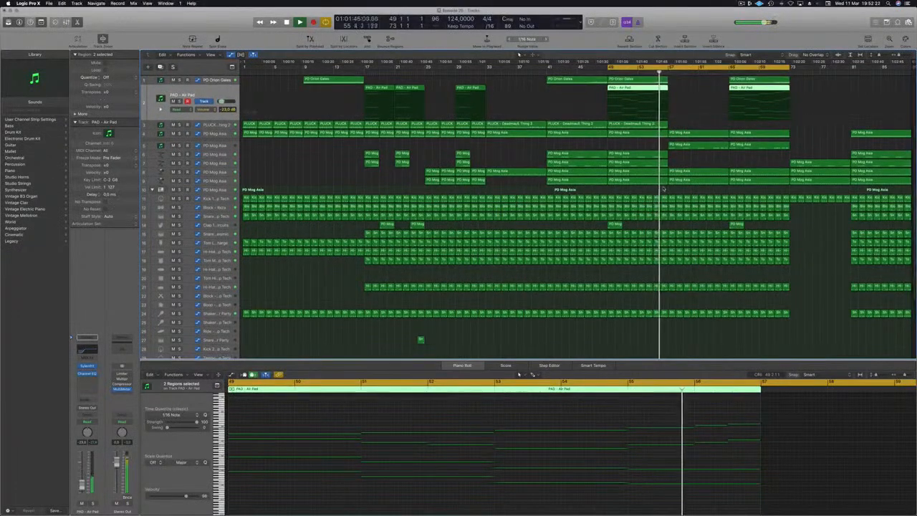
click(722, 162)
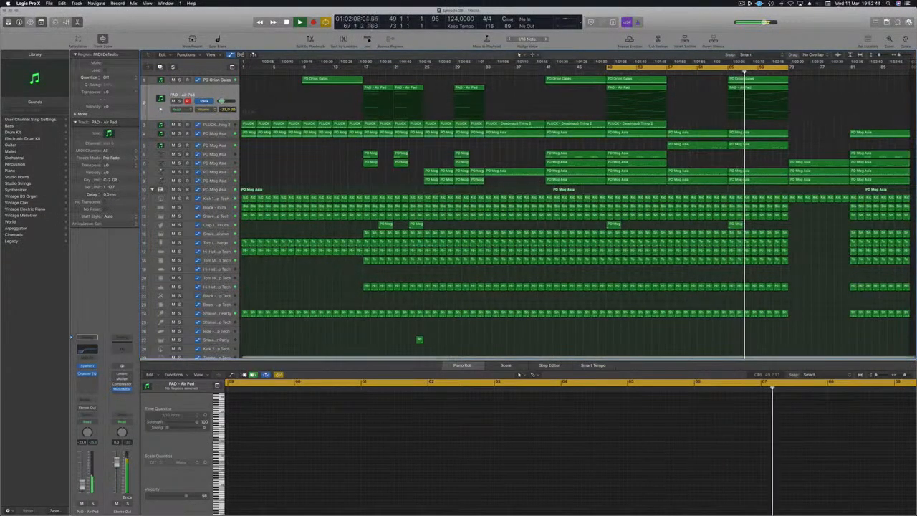
Extend the end of the cycle range to bar 89
drag(789, 66, 852, 66)
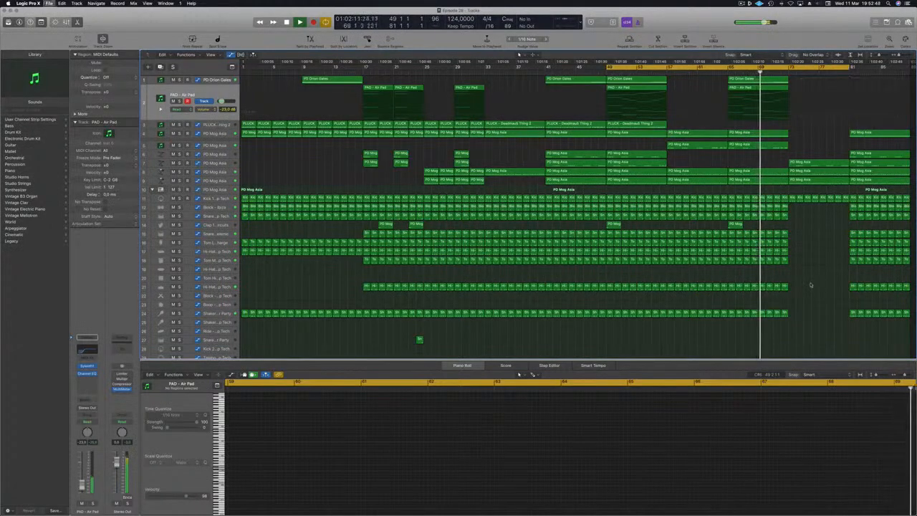
drag(850, 66, 909, 70)
scroll(810, 217, right, 1)
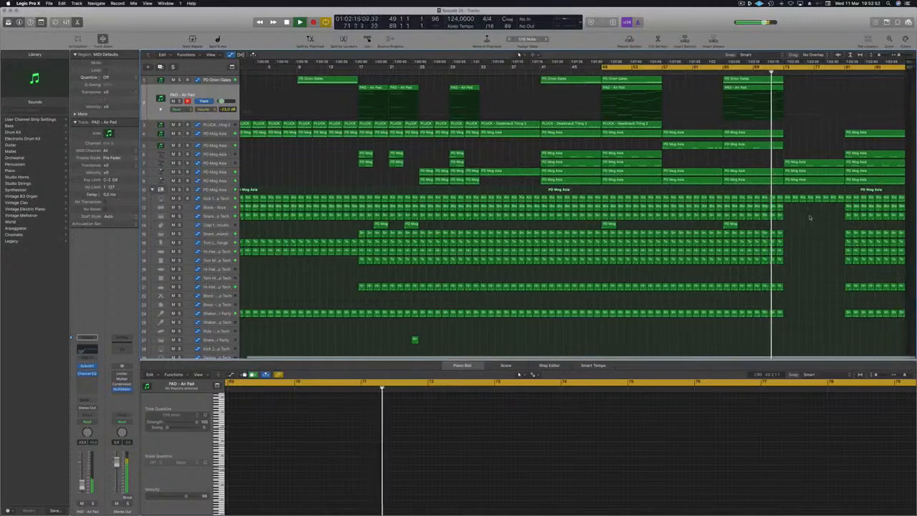
scroll(810, 218, left, 1)
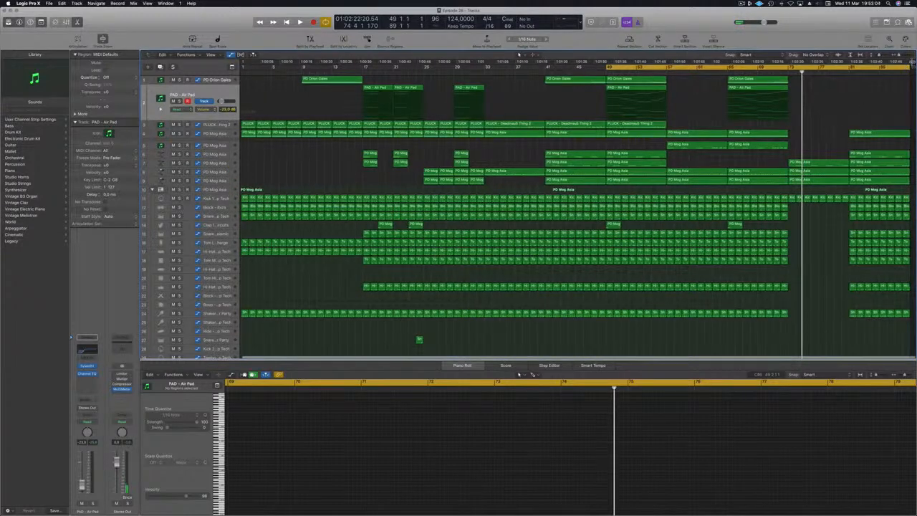
Move the project end marker out to bar 169
scroll(911, 66, right, 3)
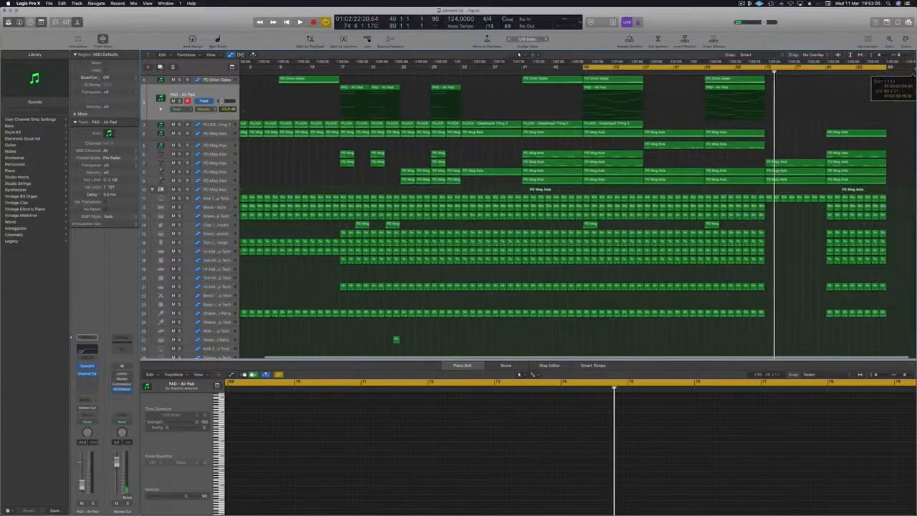
scroll(911, 68, right, 5)
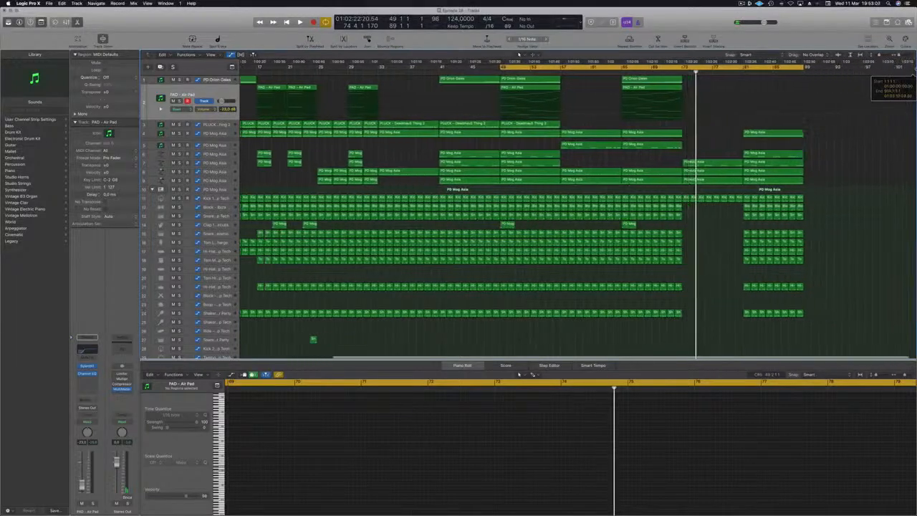
scroll(913, 72, right, 6)
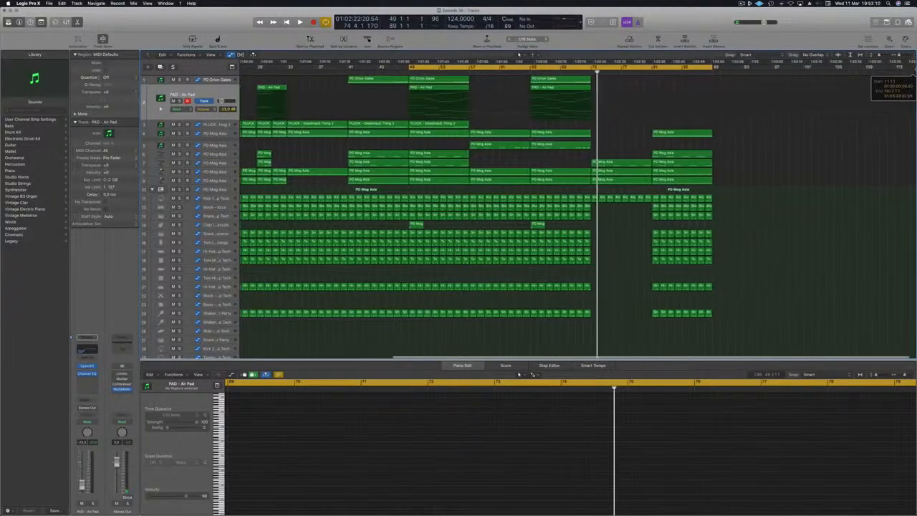
scroll(913, 72, right, 6)
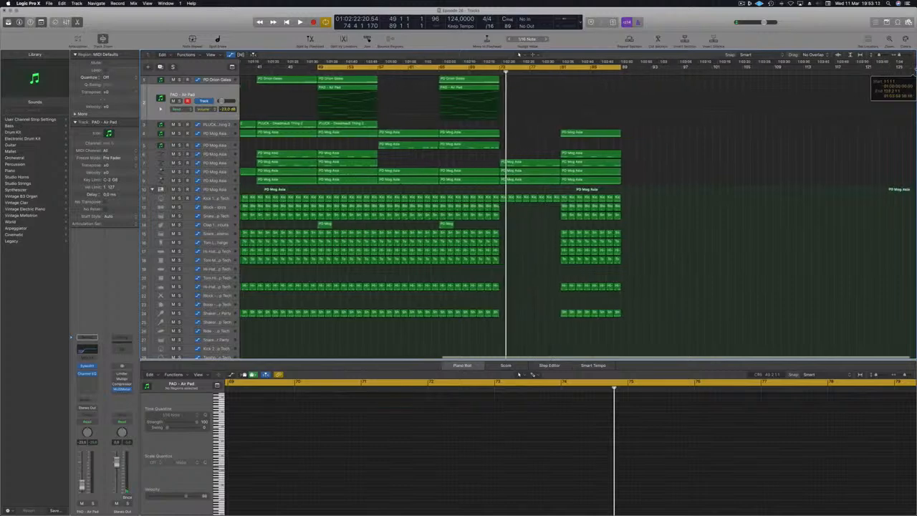
scroll(912, 72, right, 6)
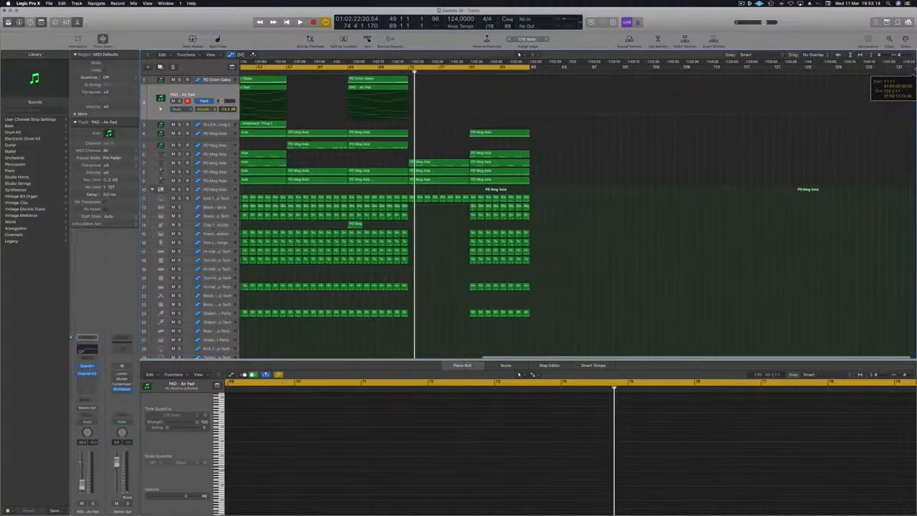
scroll(912, 71, right, 8)
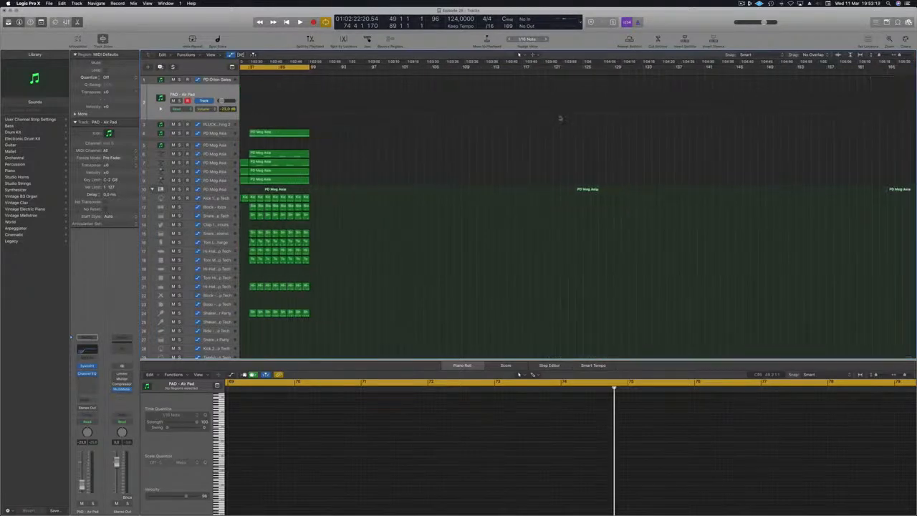
Play the arrangement from bar 49, then continue playback from bar 73
key(space)
scroll(502, 117, left, 20)
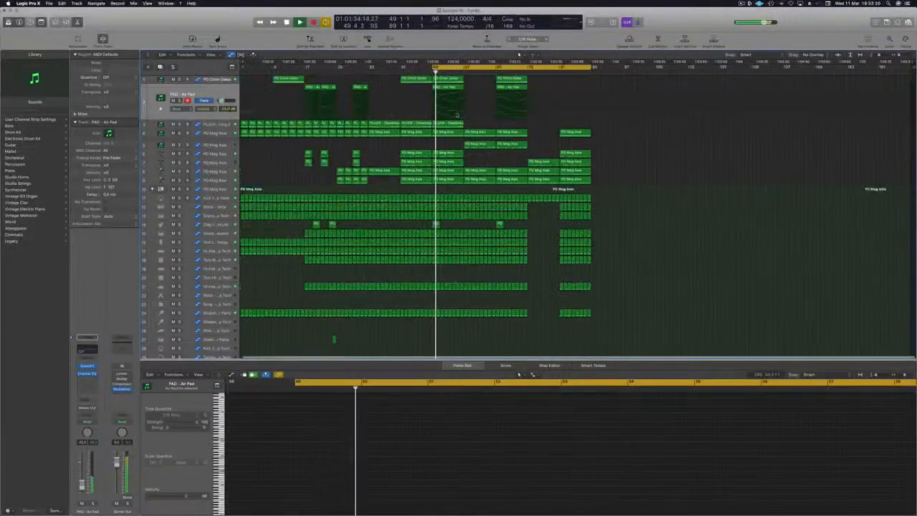
click(525, 72)
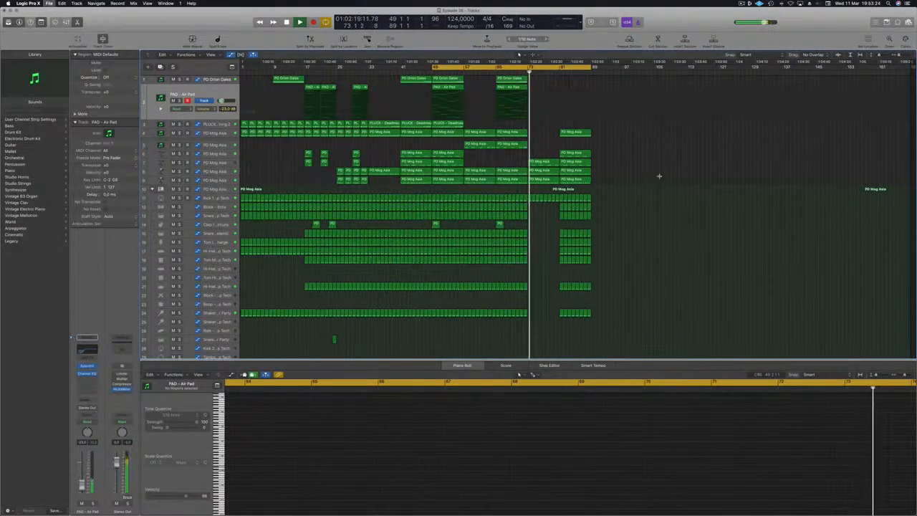
key(super+Right)
key(super+Right)
key(super+Right)
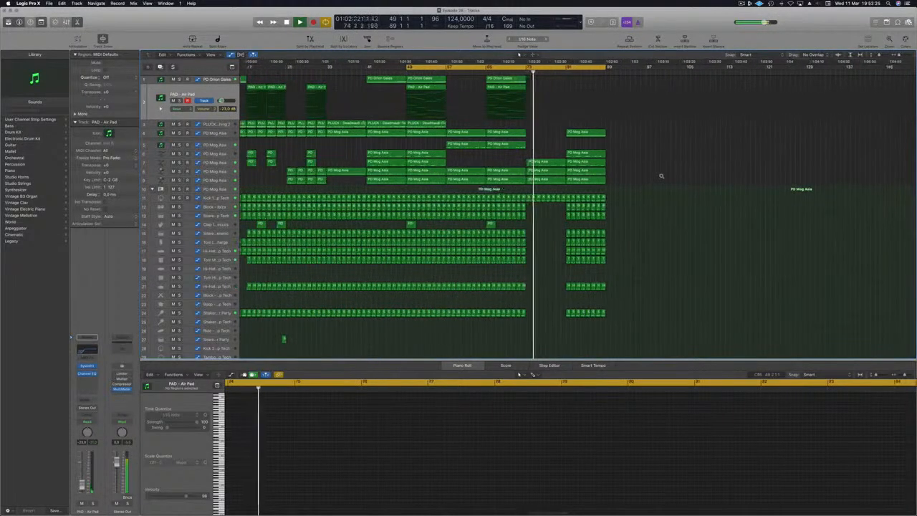
scroll(686, 152, down, 5)
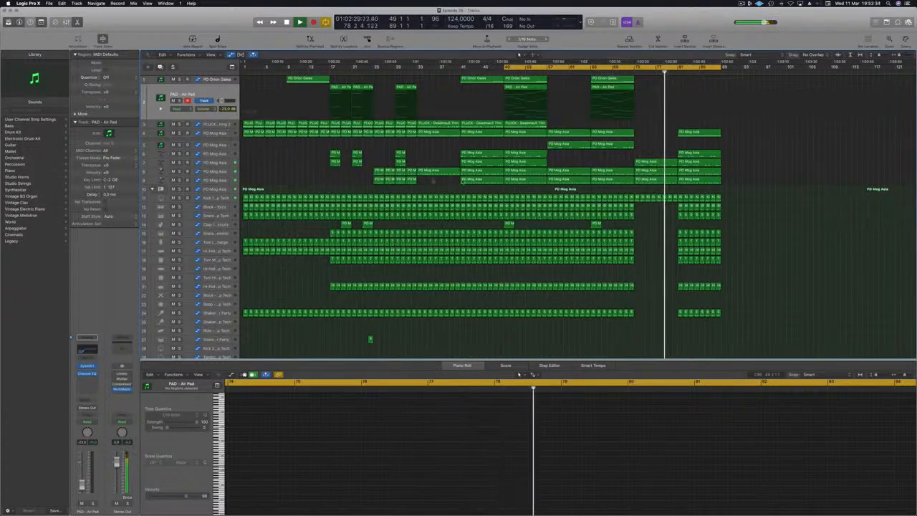
Cycle bars 73 to 81 and ramp the Deep Tech drum track's low cut frequency automation upward until just before bar 81
click(637, 190)
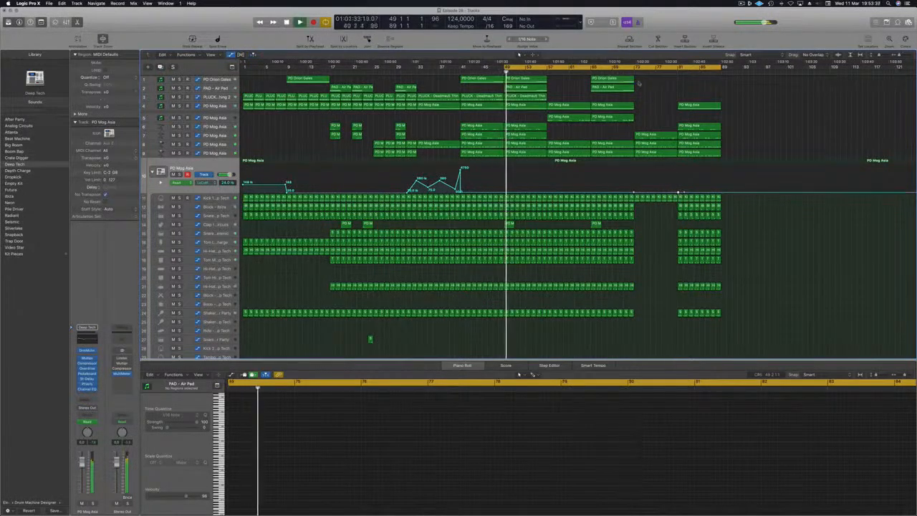
drag(636, 68, 677, 69)
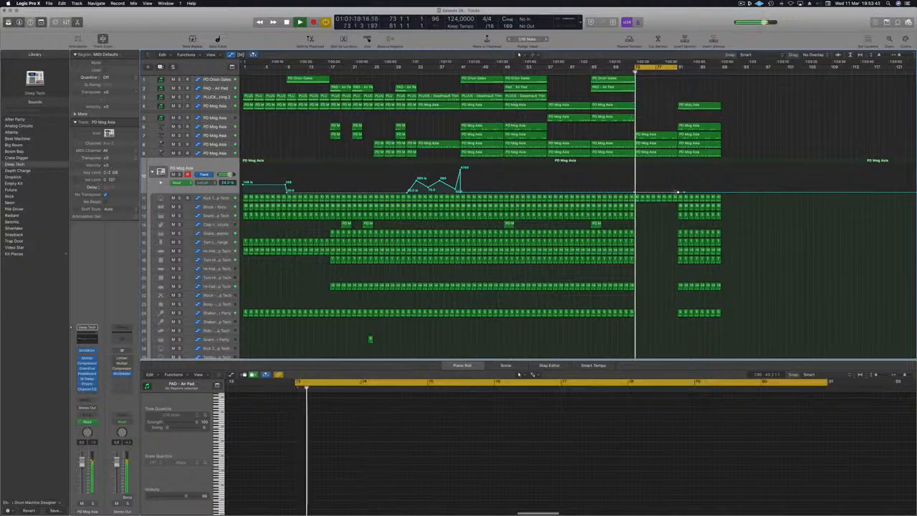
drag(680, 192, 676, 178)
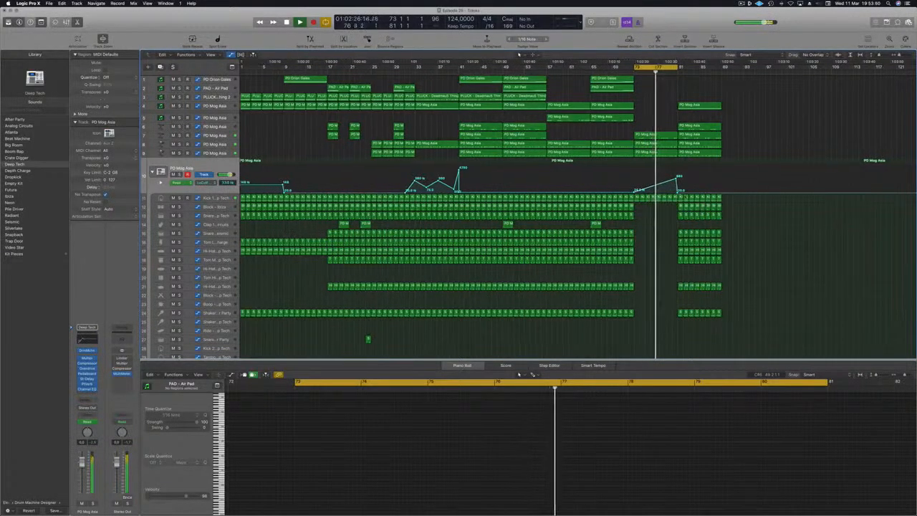
key(super+Right)
key(super+Right)
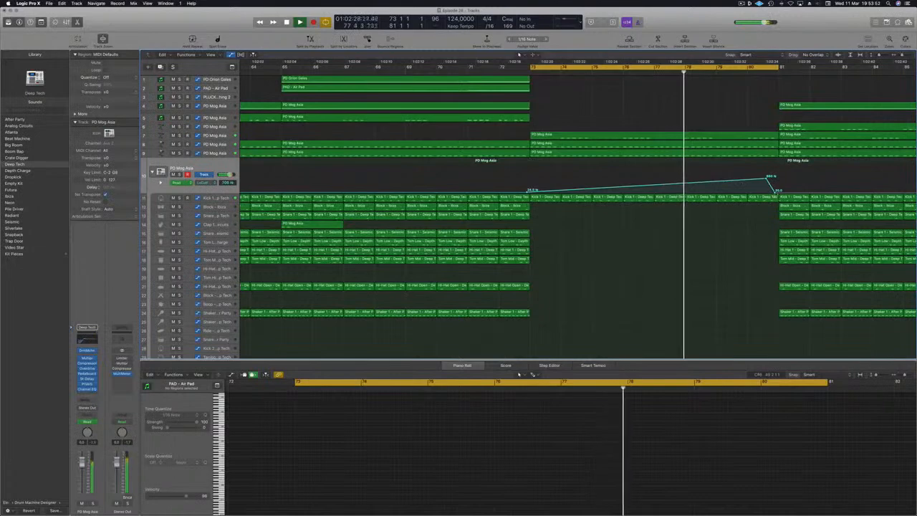
Select all regions from bar 81 to 89 across the tracks and set the cycle range to bars 81–89
key(super+Left)
key(super+Left)
key(super+Left)
key(super+Left)
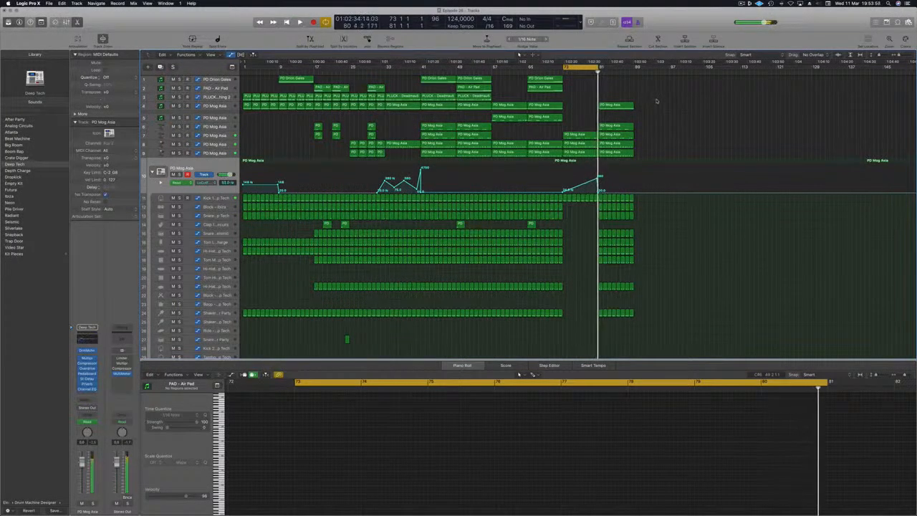
drag(629, 97, 600, 317)
drag(668, 94, 602, 327)
drag(578, 68, 616, 70)
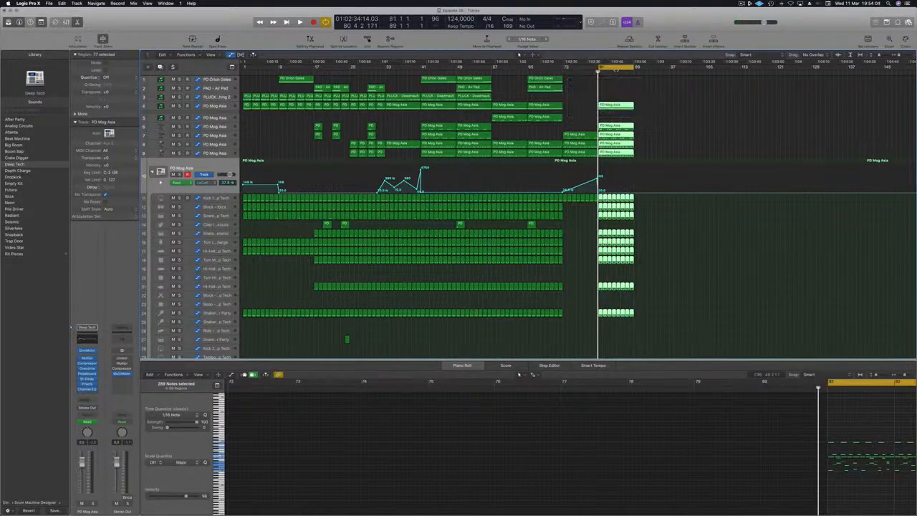
Repeat the selected eight-bar section back to back out to bar 169, and delete the last block after bar 161
key(super+r)
key(super+r)
key(super+r)
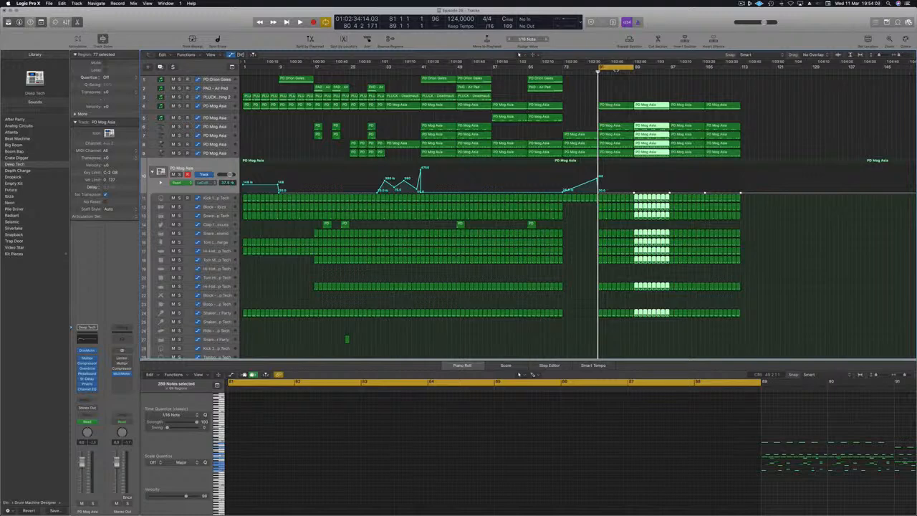
key(super+r)
key(super+r)
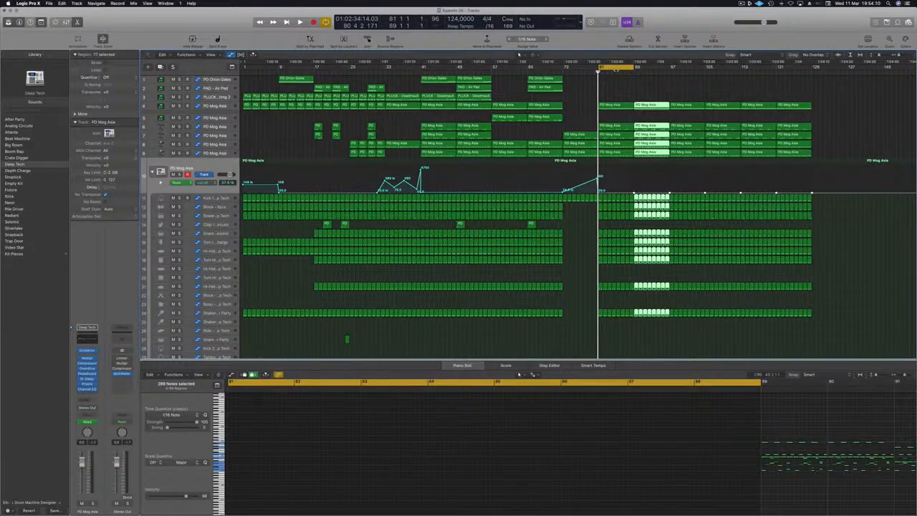
key(super+r)
key(super+r)
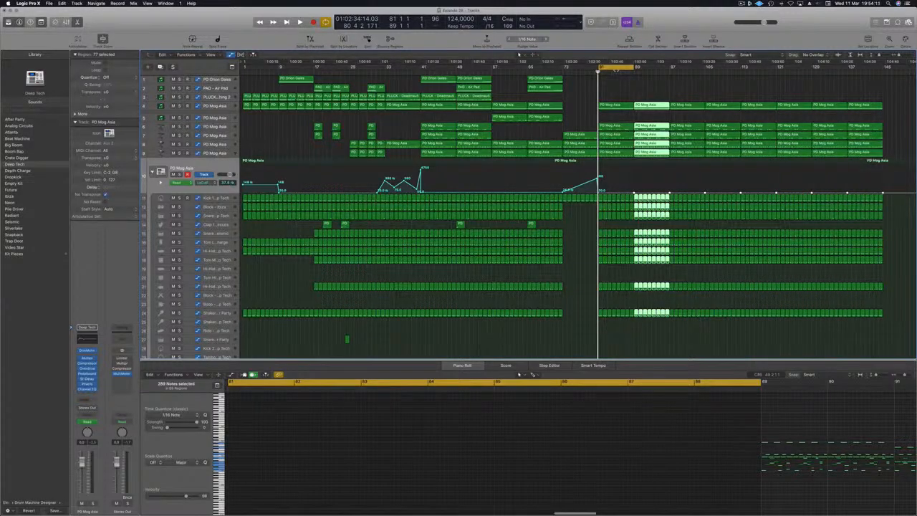
key(super+r)
key(super+Left)
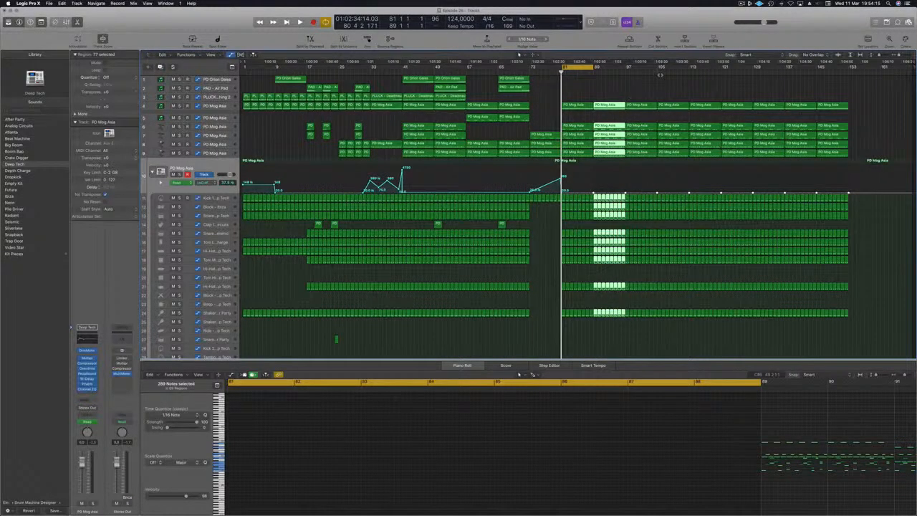
key(super+r)
key(super+r)
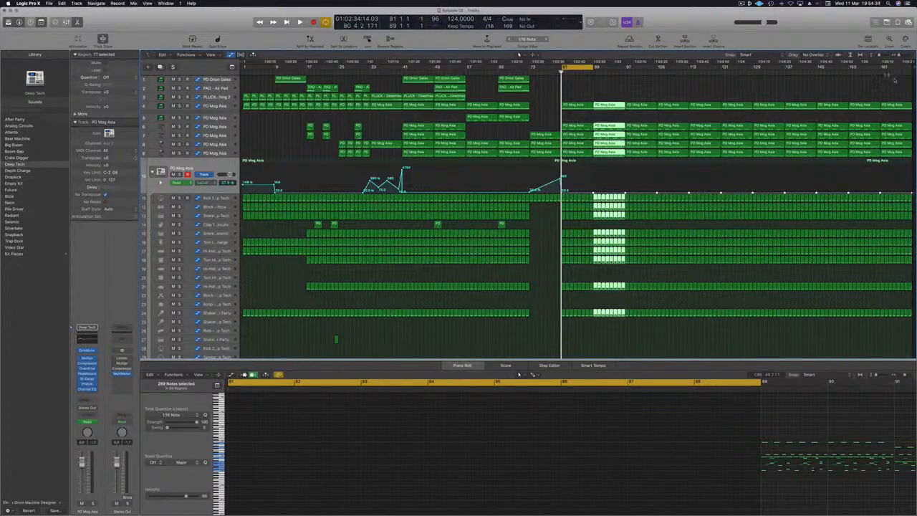
drag(901, 168, 909, 353)
key(Delete)
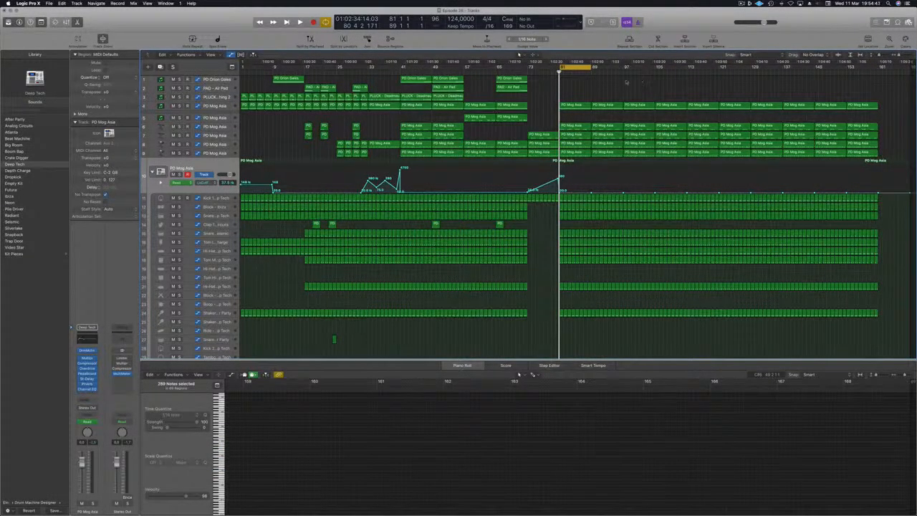
Play from bar 73 and delete all the drum regions, including the kick, between bars 81 and 89
key(space)
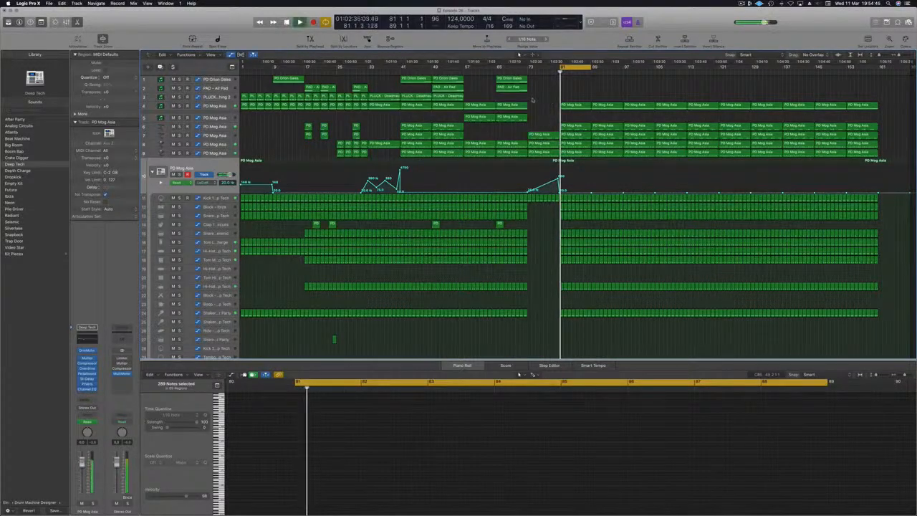
click(525, 72)
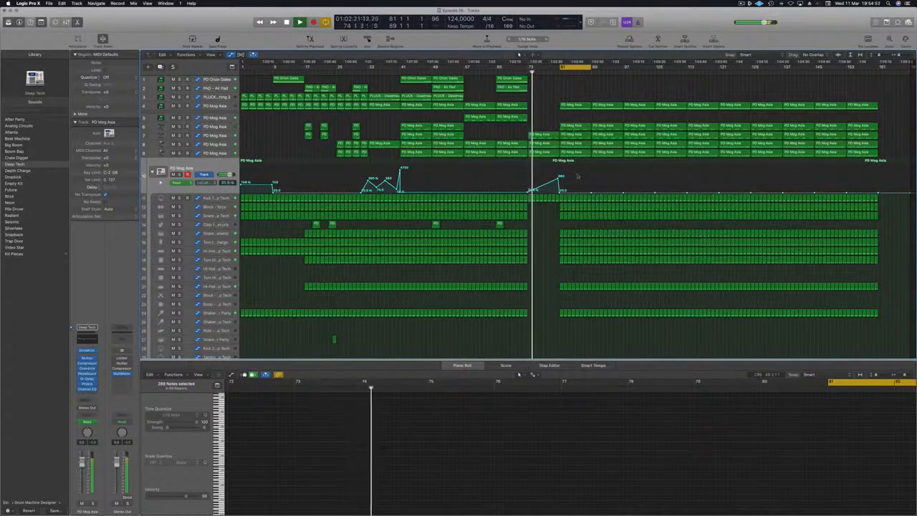
drag(567, 324, 591, 193)
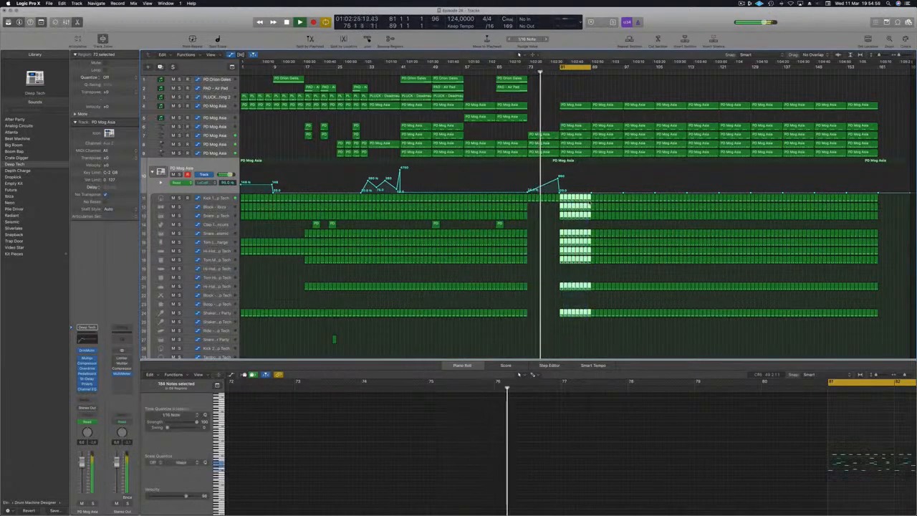
key(Delete)
key(super+Right)
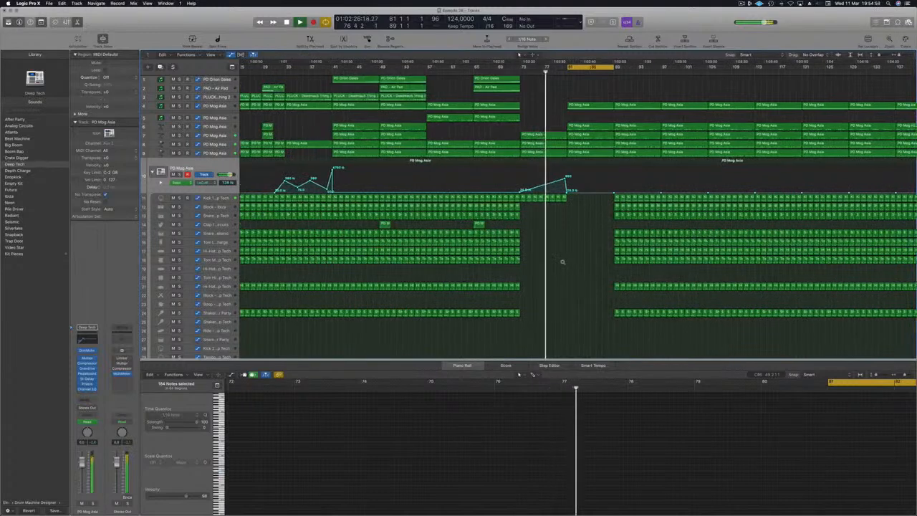
key(super+Right)
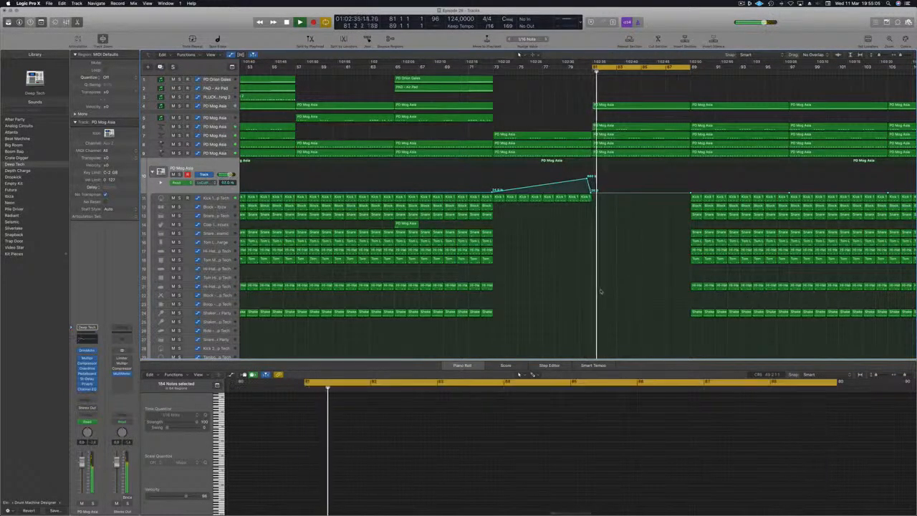
Reshape the automation on track 4 between bars 81 and 89 so its gradual rise continues past bar 81
scroll(631, 168, down, 5)
scroll(628, 167, up, 5)
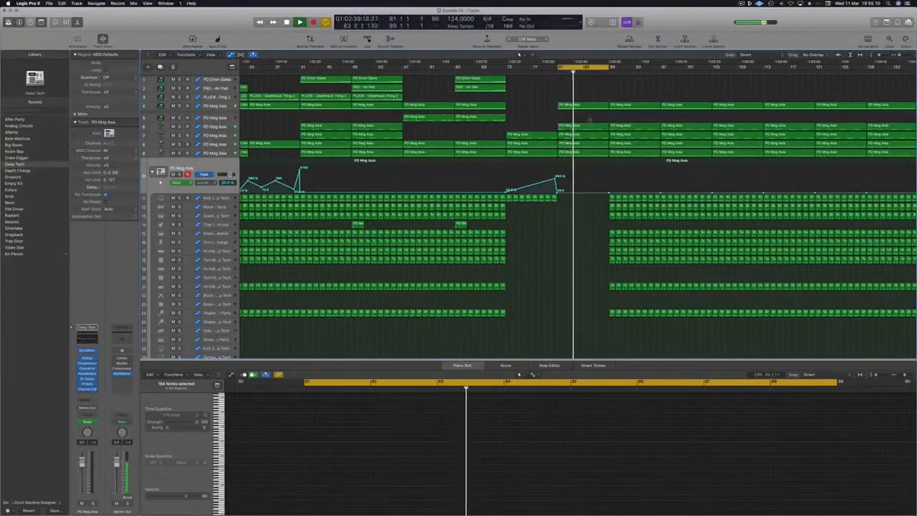
scroll(583, 98, down, 3)
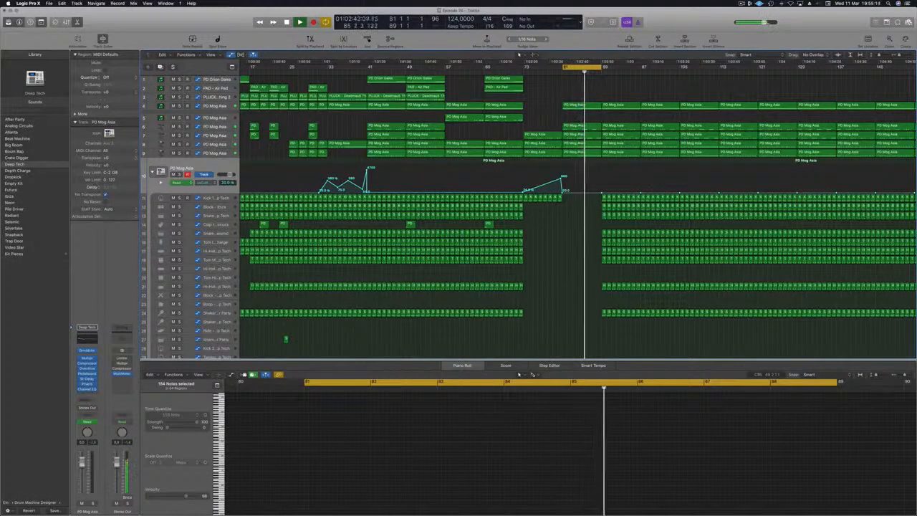
click(574, 104)
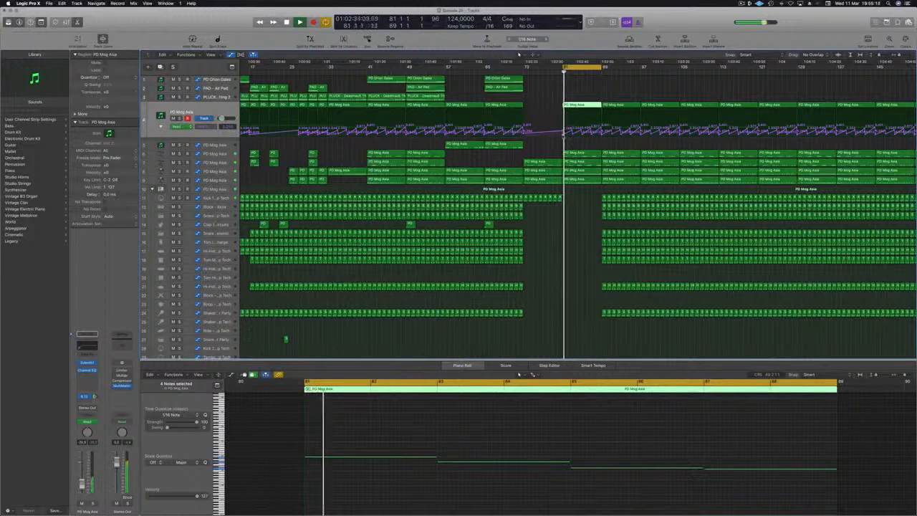
click(565, 136)
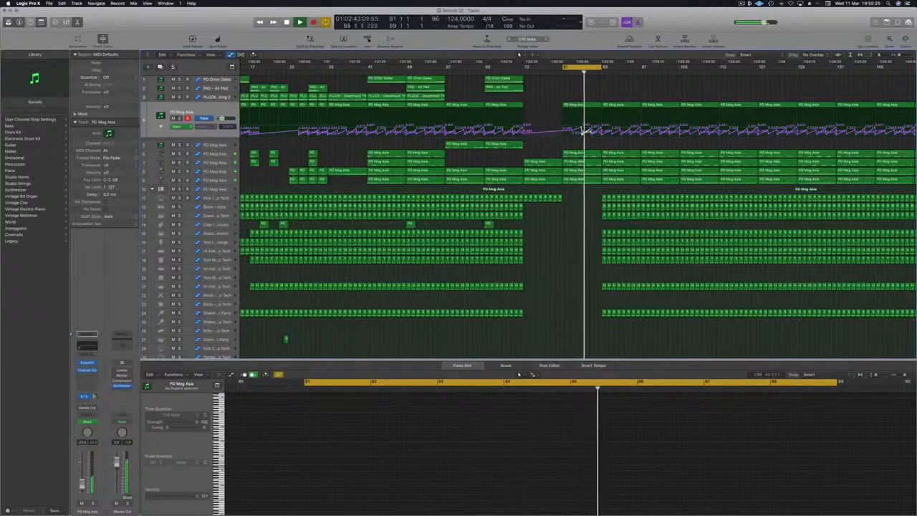
drag(589, 133, 594, 131)
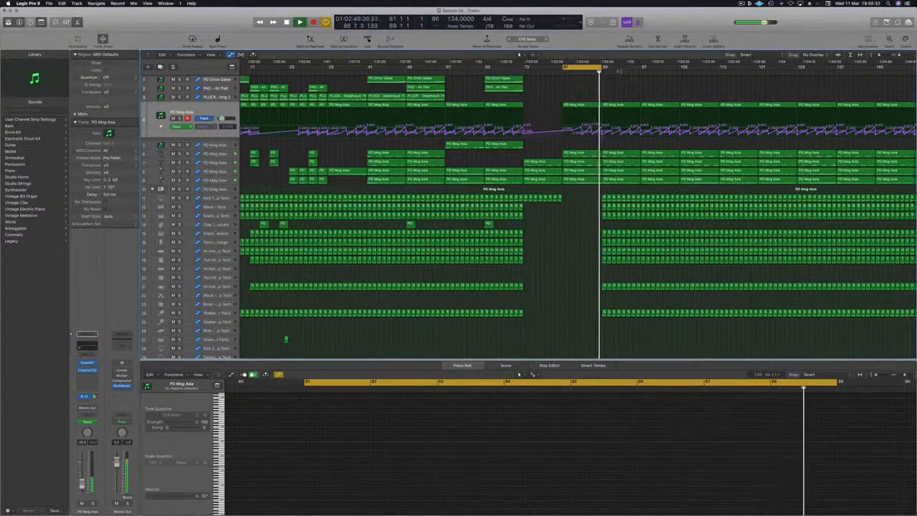
Set the cycle range to bars 73–89 and make the Deep Tech low cut automation fall more gradually after bar 81
drag(564, 67, 525, 70)
key(space)
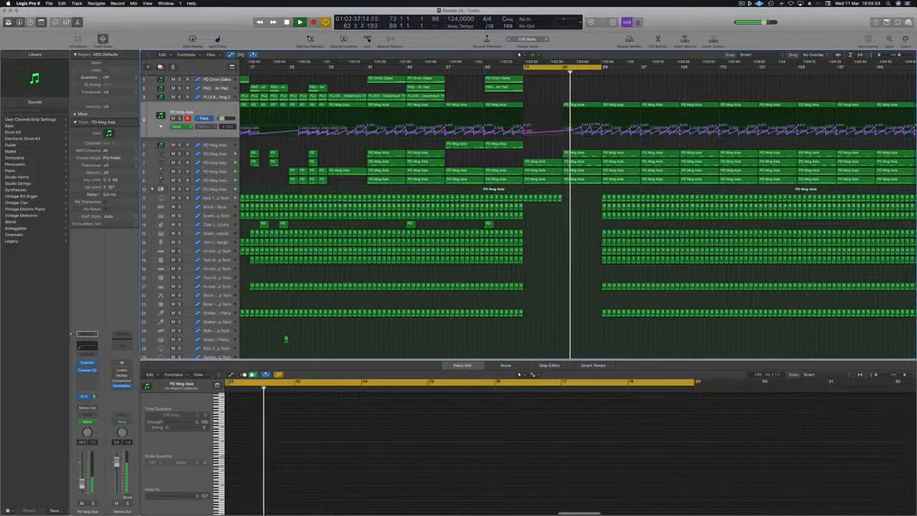
click(216, 189)
mouse_move(563, 193)
mouse_down()
mouse_move(571, 193)
mouse_move(565, 176)
mouse_up()
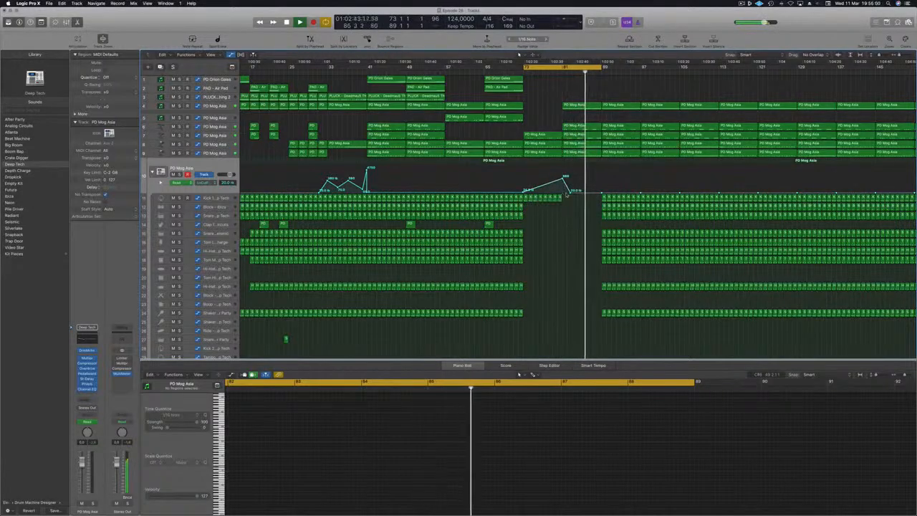
Delete every drum region except the kick between bars 89 and 105
scroll(566, 195, down, 3)
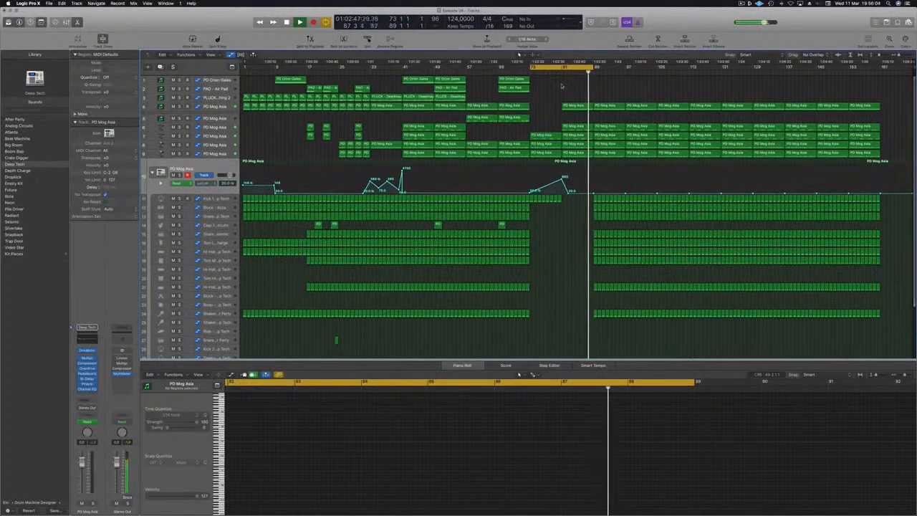
scroll(552, 92, up, 1)
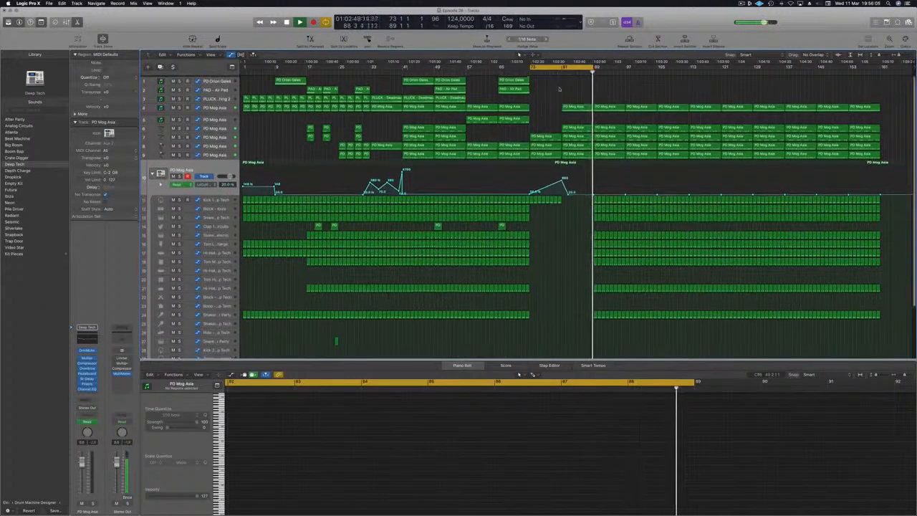
drag(587, 194, 655, 329)
click(589, 210)
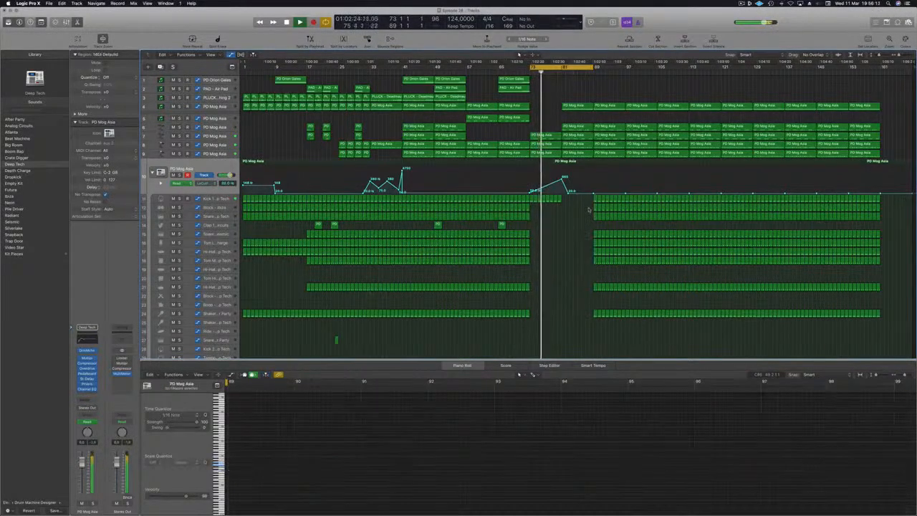
drag(597, 208, 656, 325)
key(Delete)
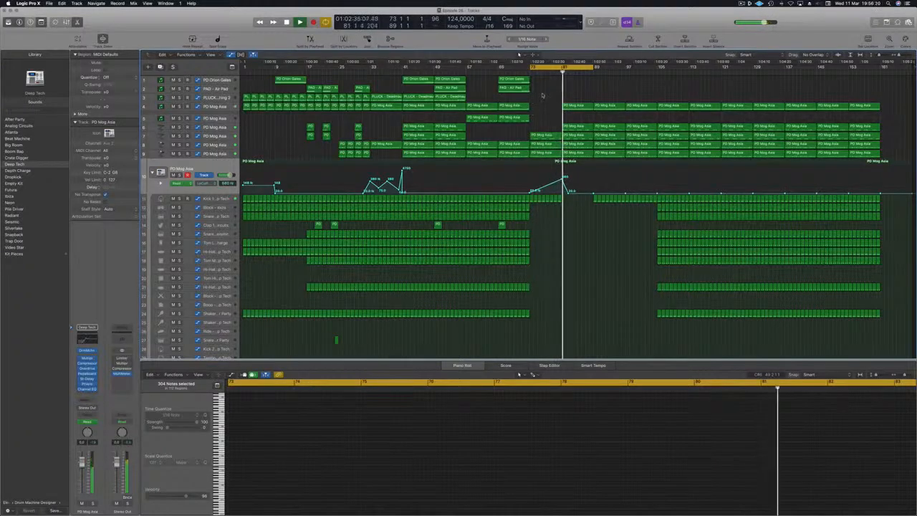
Add Deep Tech low cut automation peaks at bars 89 and 97, each falling over eight bars, and extend the cycle range to bar 105
drag(594, 193, 594, 177)
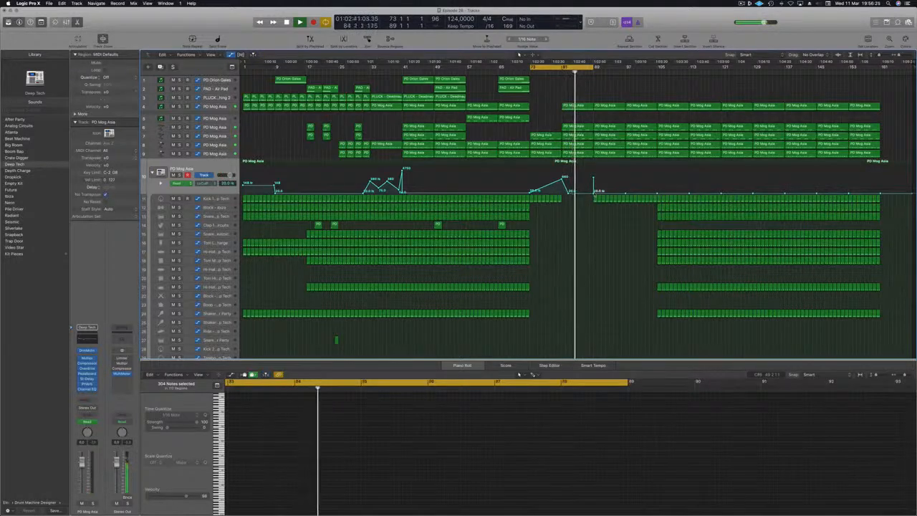
click(594, 194)
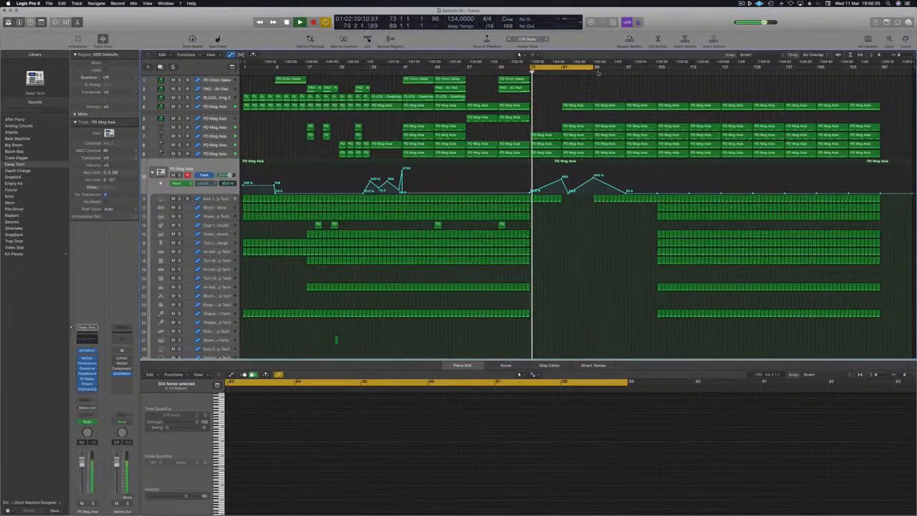
drag(594, 69, 655, 68)
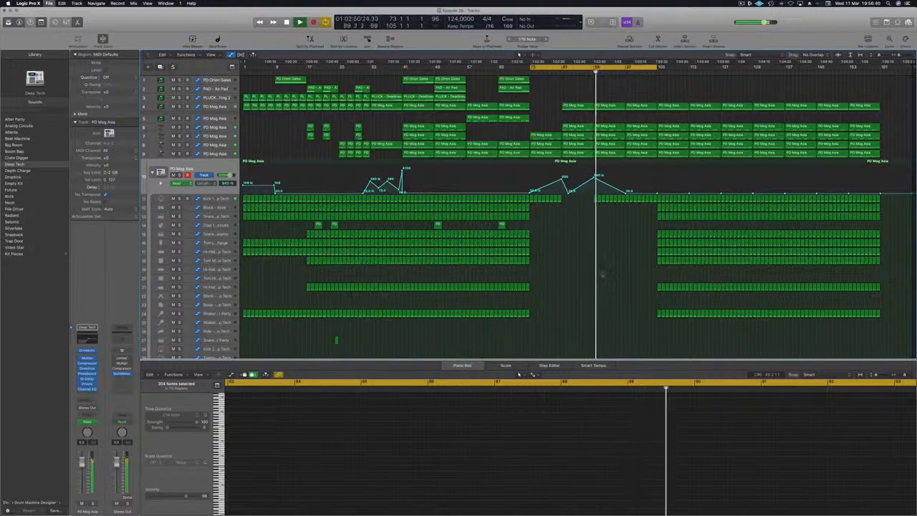
key(super+Right)
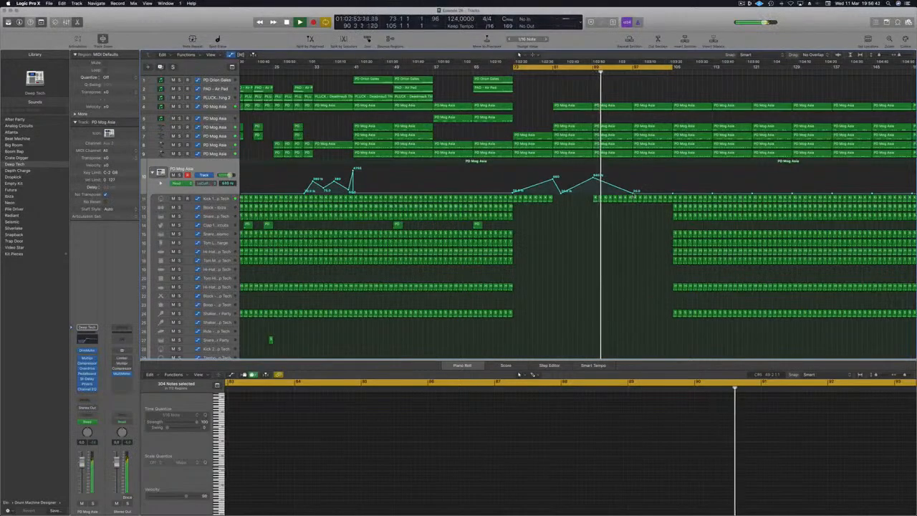
drag(635, 188, 634, 175)
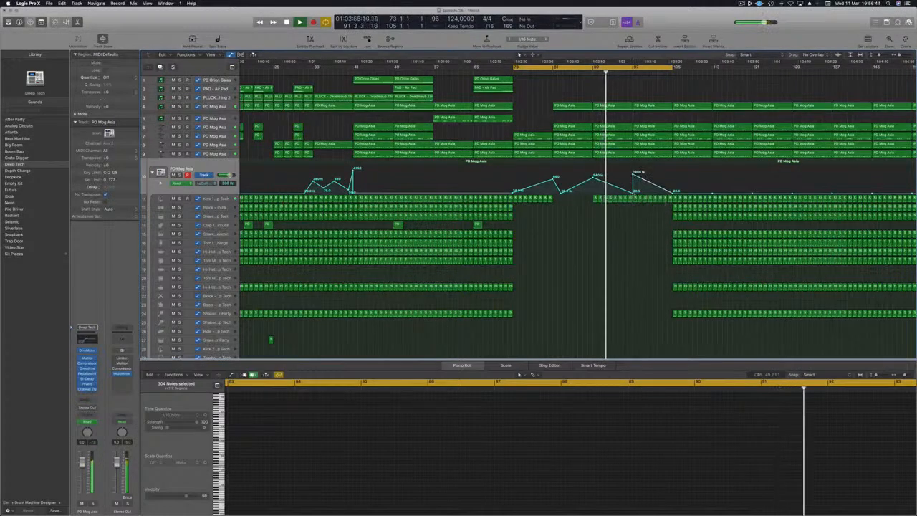
mouse_move(632, 167)
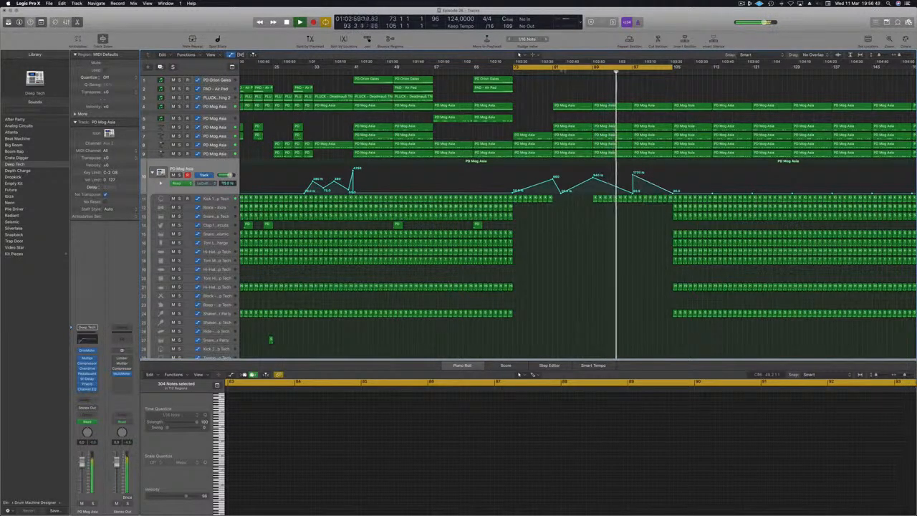
Copy the PLUCK - Deadmau5 Thing 2 region from bar 49 to bar 81 and play from just before bar 81
click(544, 72)
drag(444, 81, 573, 97)
click(549, 73)
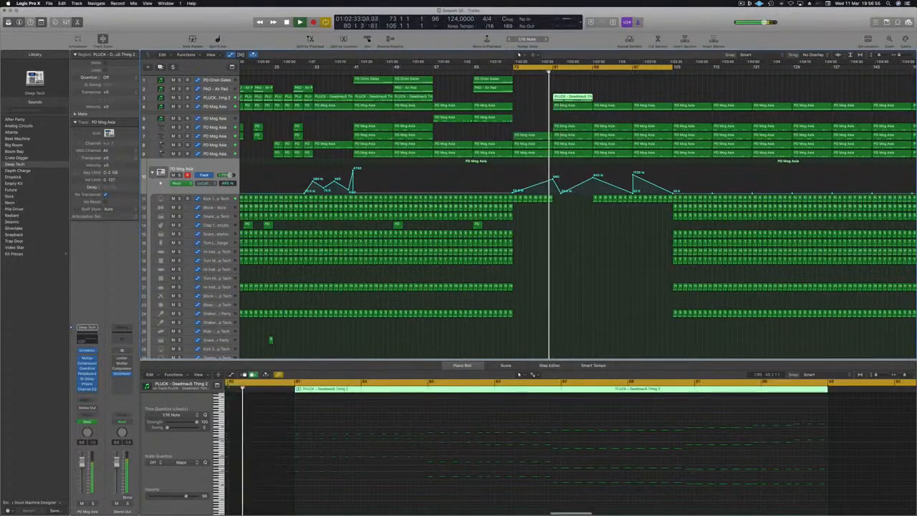
Ramp the pluck track's automation upward from bar 81 to 89, and copy that pluck region with its automation to bar 89
click(562, 97)
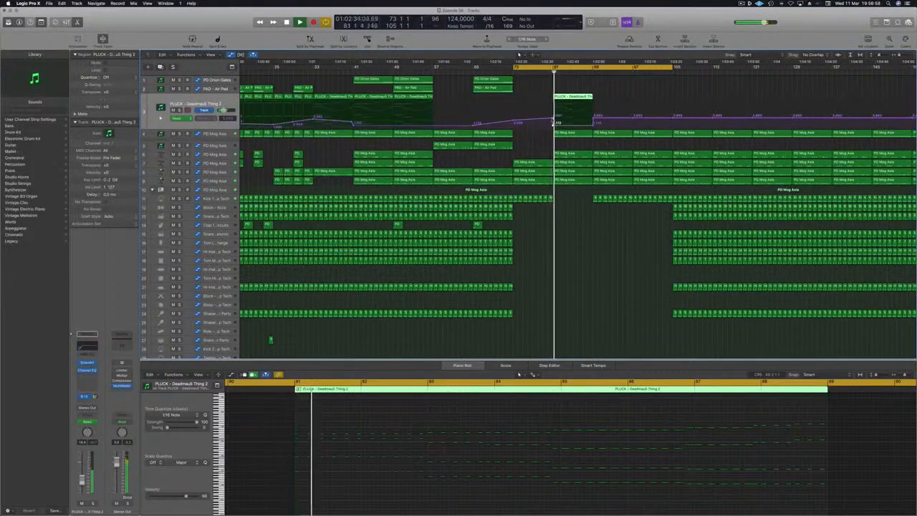
click(557, 119)
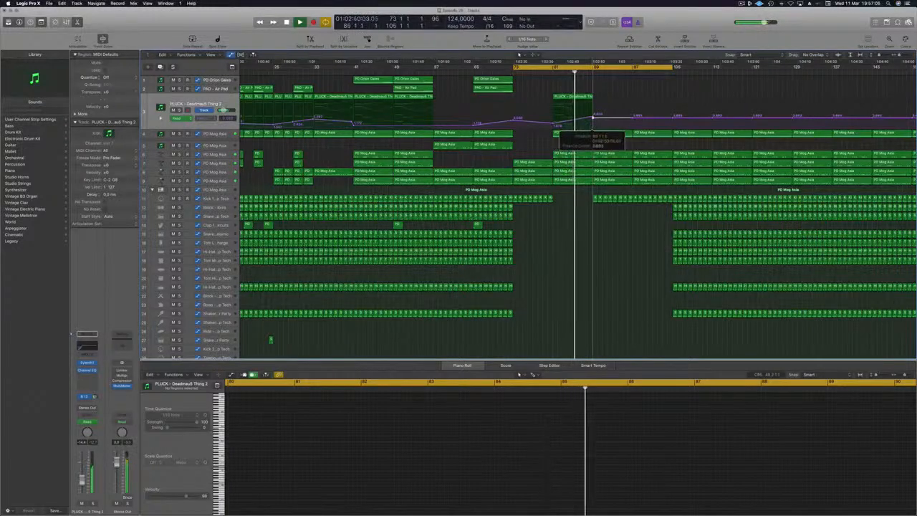
click(574, 96)
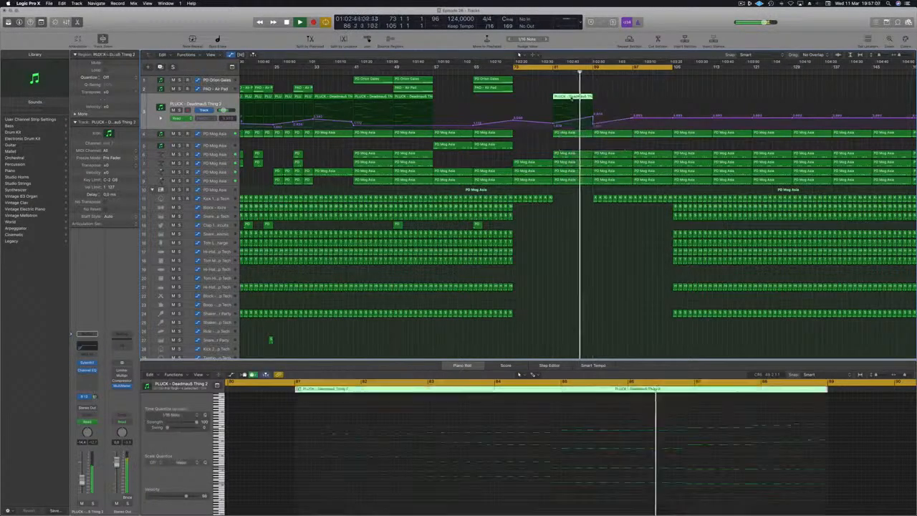
drag(575, 98, 612, 104)
Copy the PD Orion Gates and PAD - Air Pad regions from bar 65 to bar 81
click(493, 79)
shift+click(493, 88)
drag(497, 81, 589, 81)
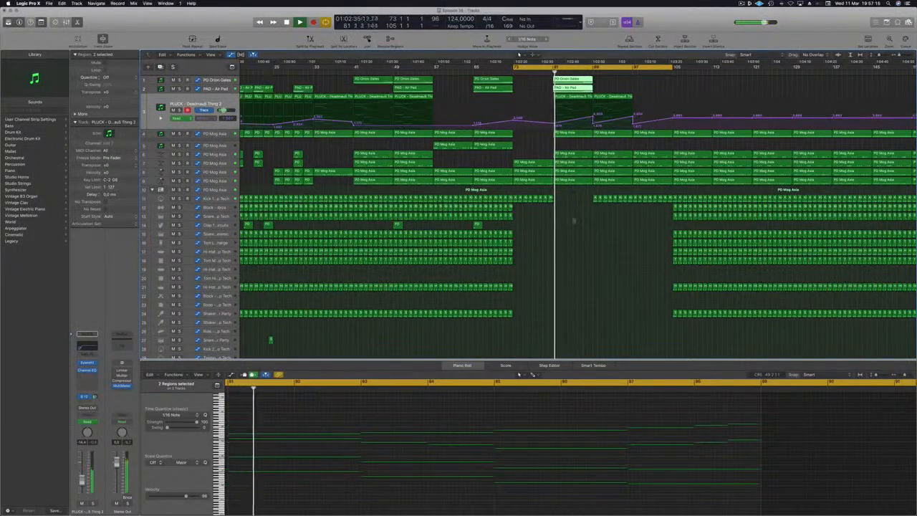
Lower the Deep Tech low cut automation peak at bar 89 and raise the low point just before bar 97
click(573, 220)
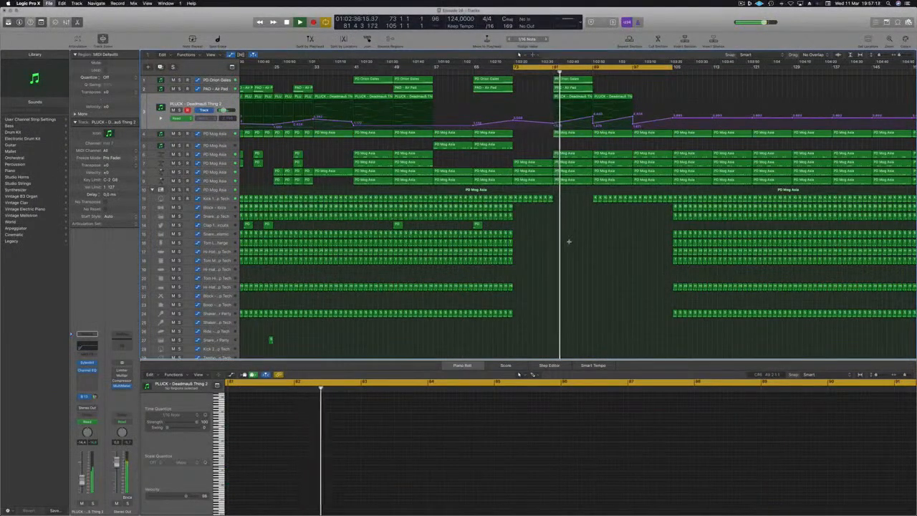
scroll(567, 242, down, 5)
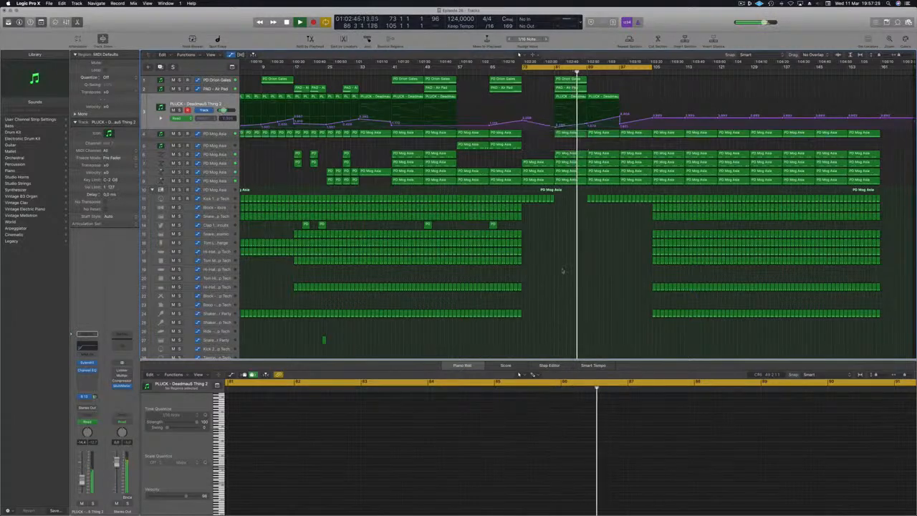
key(super+Left)
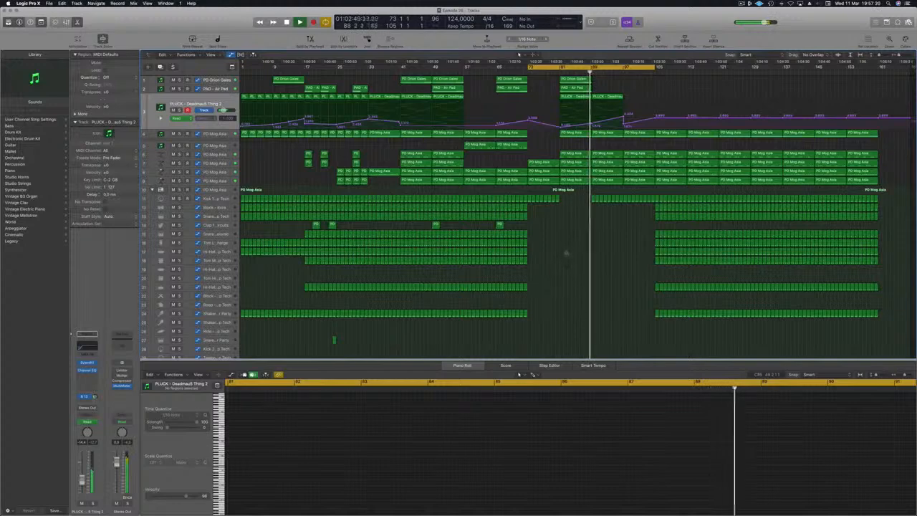
key(super+Right)
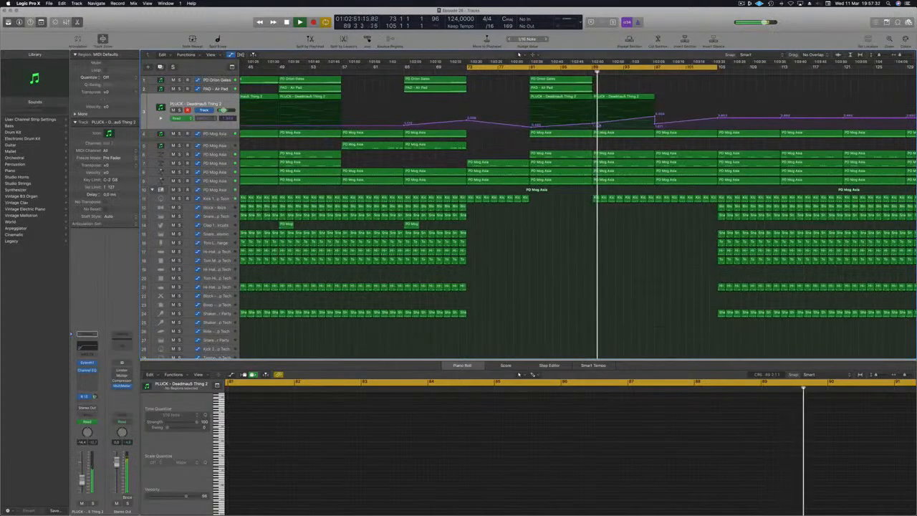
click(230, 191)
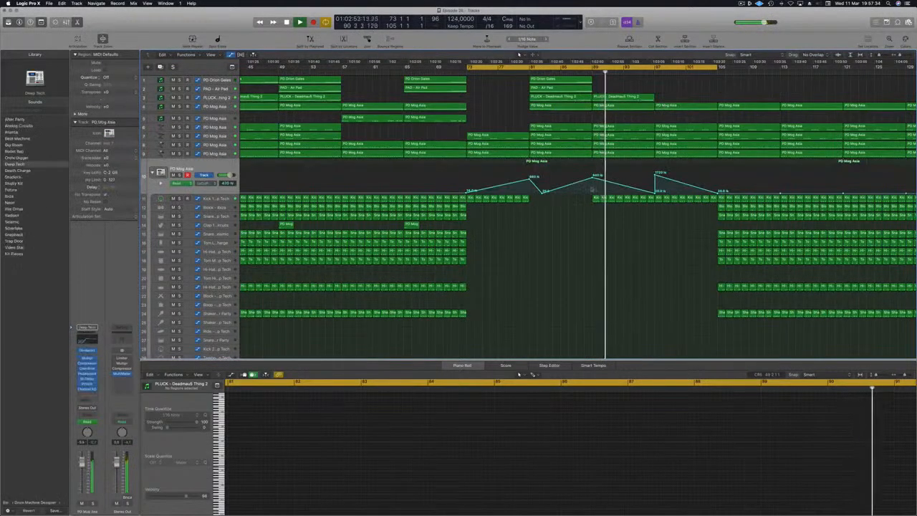
drag(593, 187, 592, 185)
click(586, 72)
drag(655, 190, 655, 191)
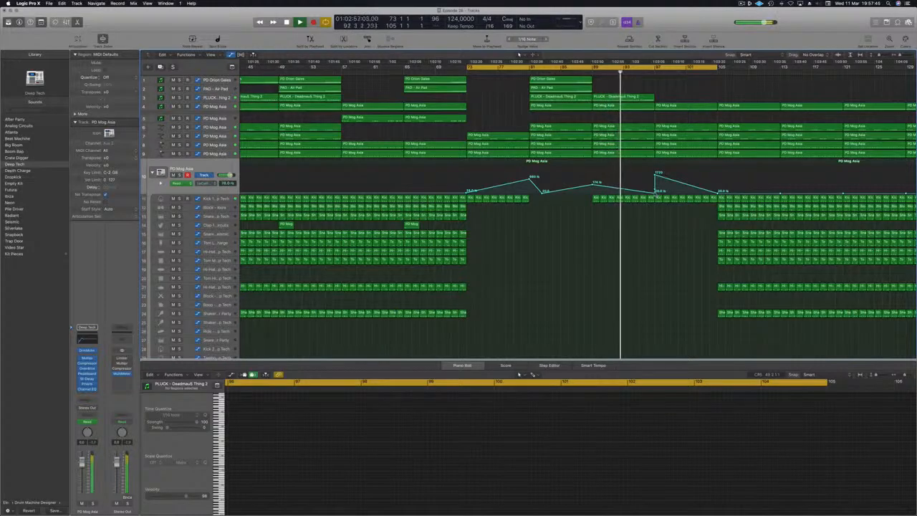
drag(593, 185, 592, 184)
drag(655, 193, 655, 187)
drag(593, 184, 593, 185)
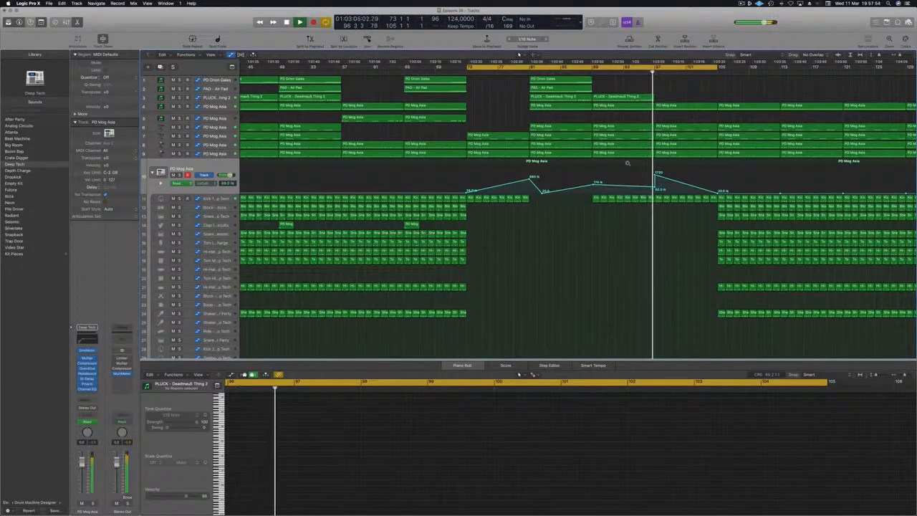
Copy the PLUCK - Deadmau5 Thing 2 region from bar 89 to bar 97, save the project and play from bar 73
ctrl+alt+click(667, 94)
drag(615, 97, 643, 101)
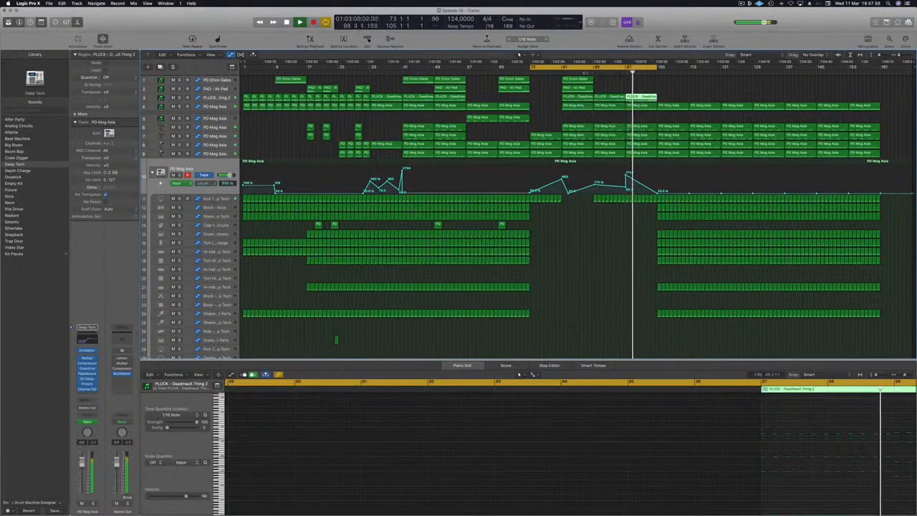
click(530, 73)
key(super+s)
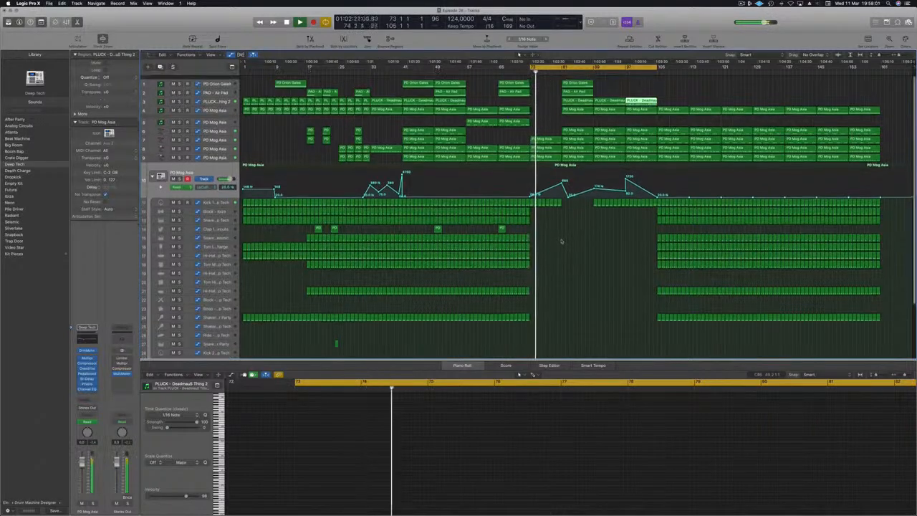
Remove the Deep Tech low cut automation spike at bar 97 and delete the last kick region before bar 105
click(564, 245)
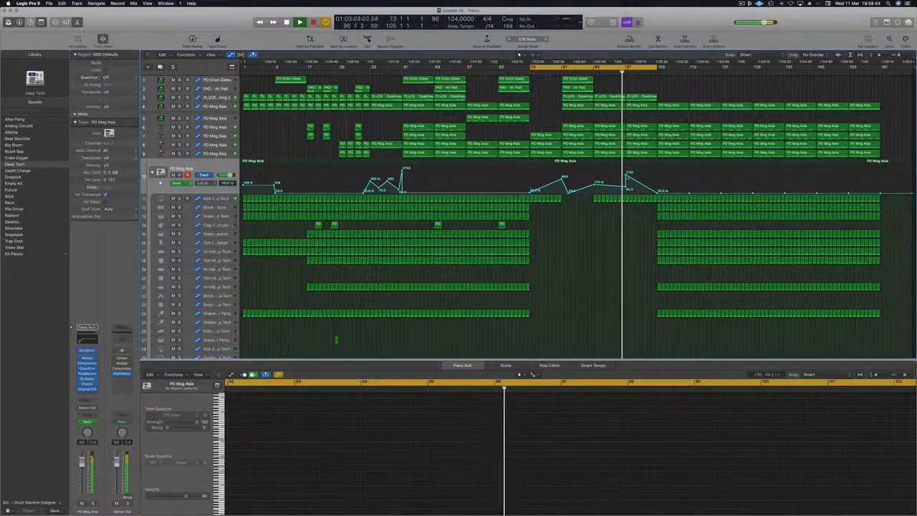
drag(625, 176, 628, 201)
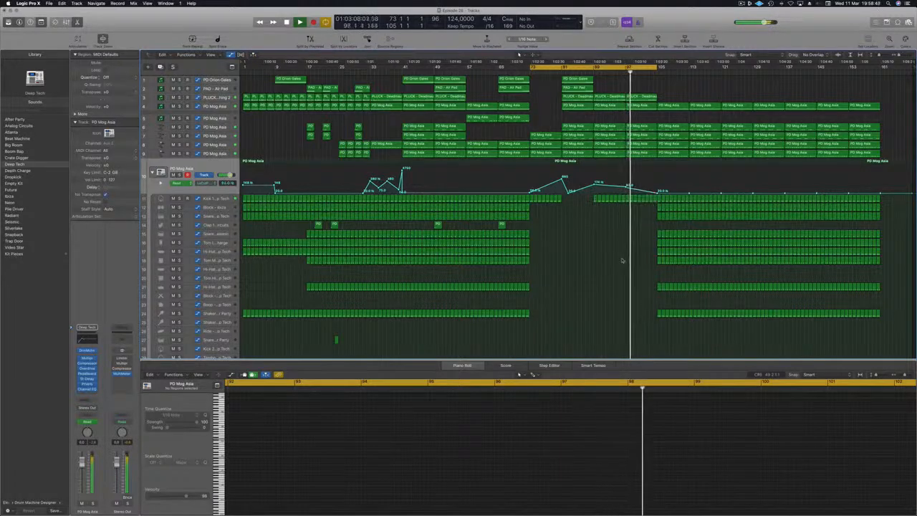
scroll(628, 259, up, 5)
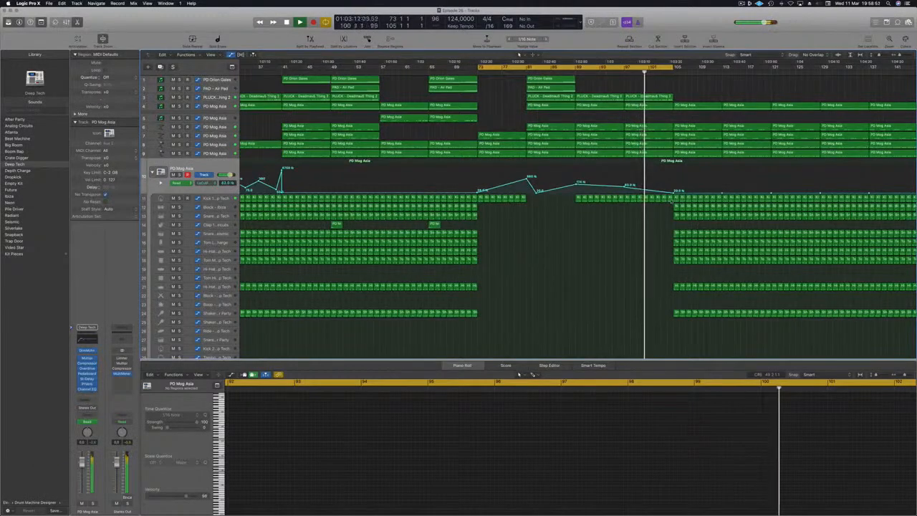
click(672, 201)
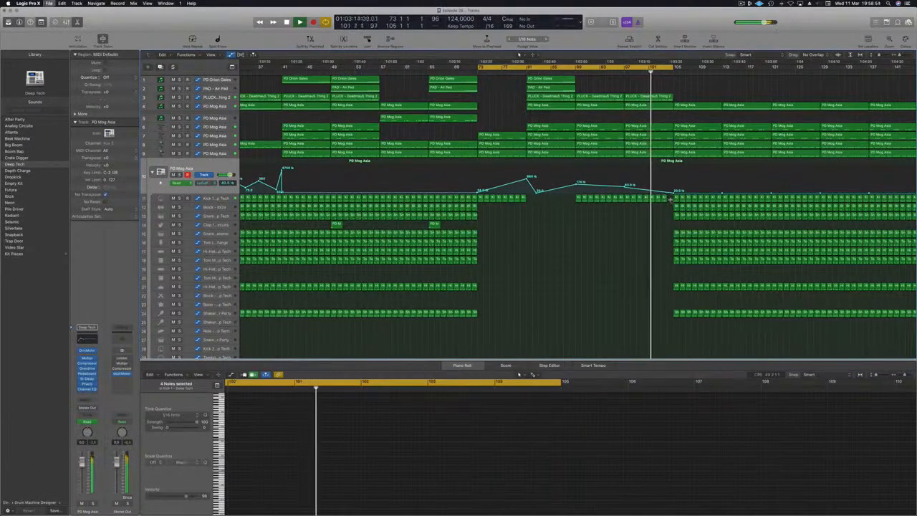
scroll(654, 228, down, 5)
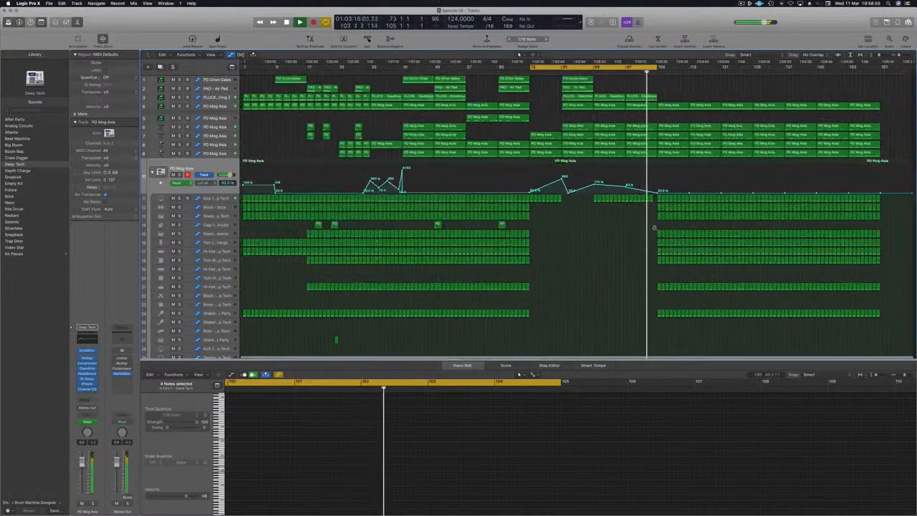
Copy the PD Orion Gates and PAD - Air Pad regions from bar 81 to bar 105, and extend the cycle range to bar 121
drag(579, 79, 728, 67)
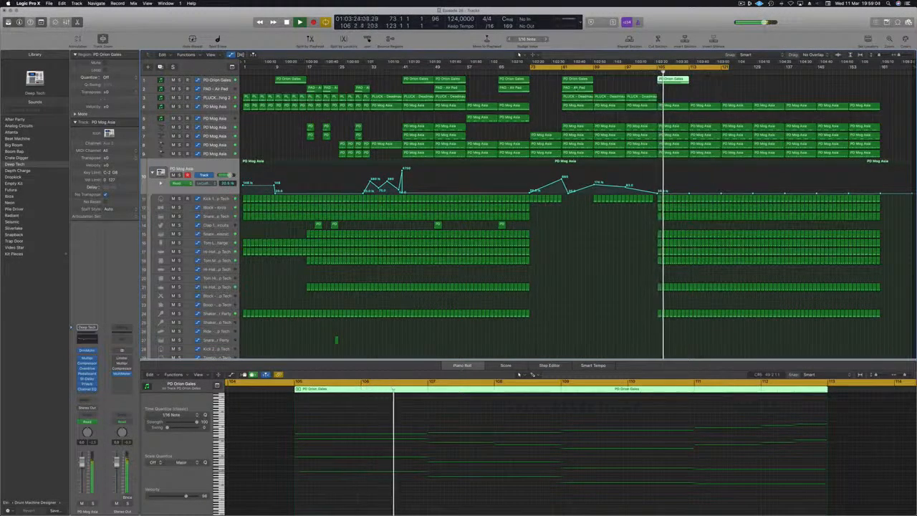
drag(578, 88, 674, 89)
Copy the two pluck regions at bars 89 and 97 to bar 105 and adjust the pluck track's automation at bar 105
click(640, 96)
shift+click(613, 99)
drag(614, 99, 679, 100)
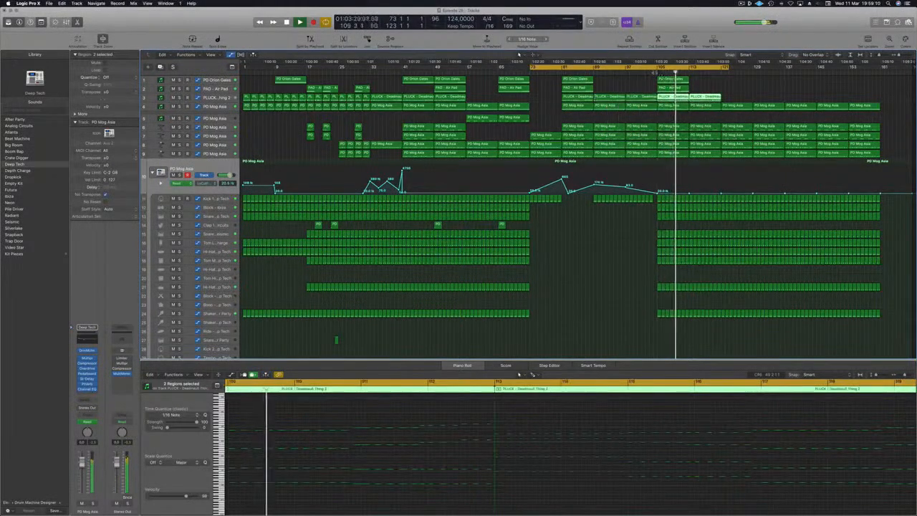
click(224, 97)
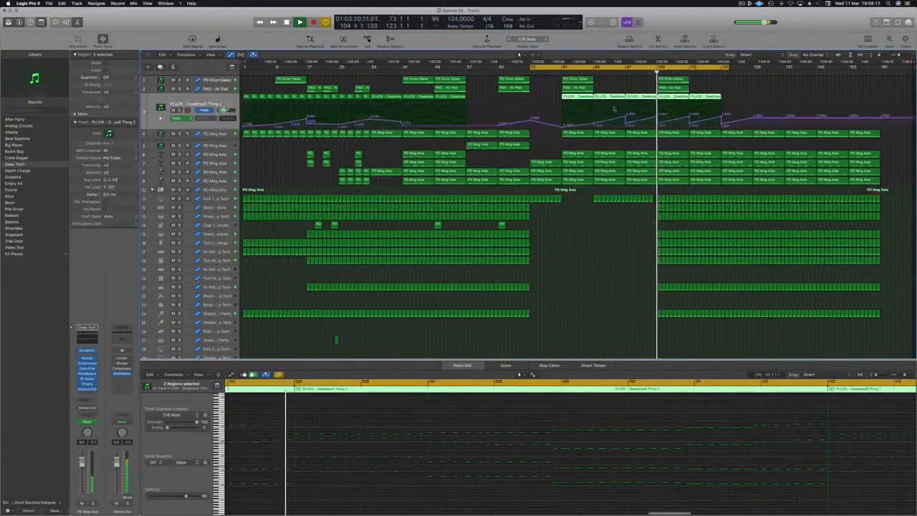
click(658, 123)
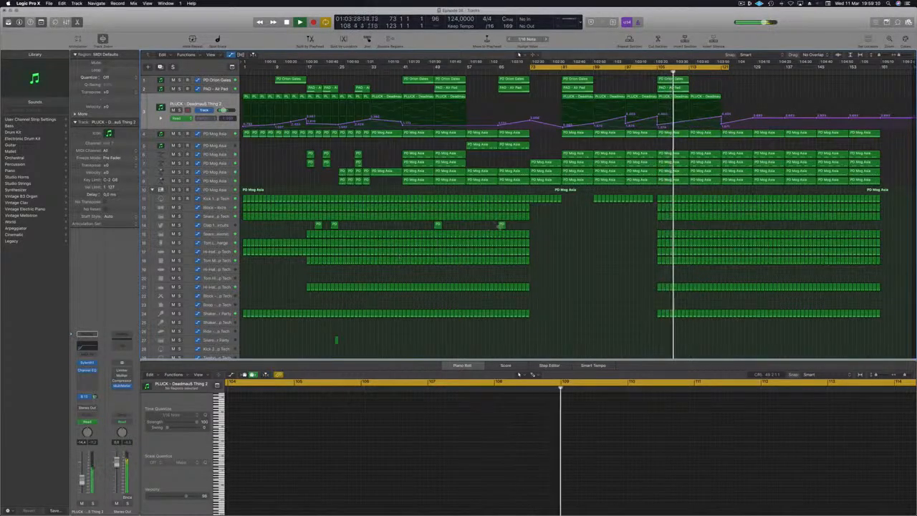
Copy the noise track's region from bar 57 to bar 105
click(502, 225)
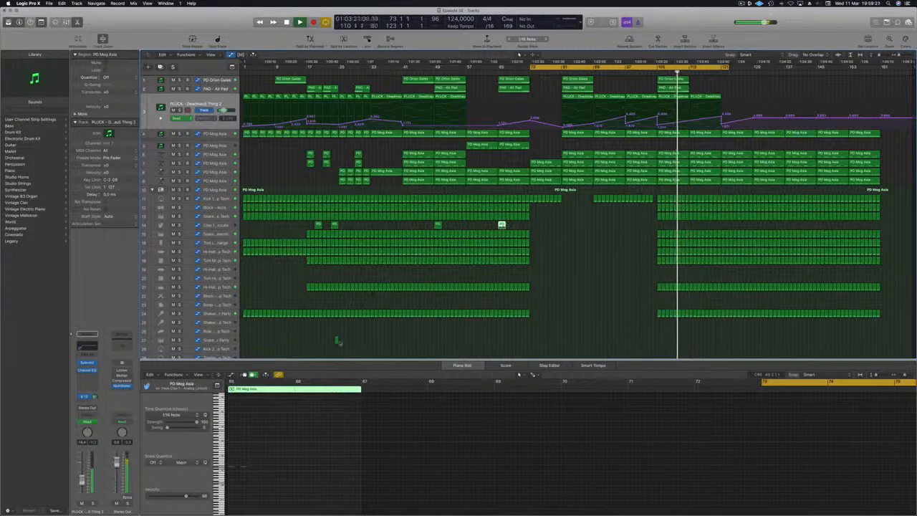
scroll(350, 343, down, 3)
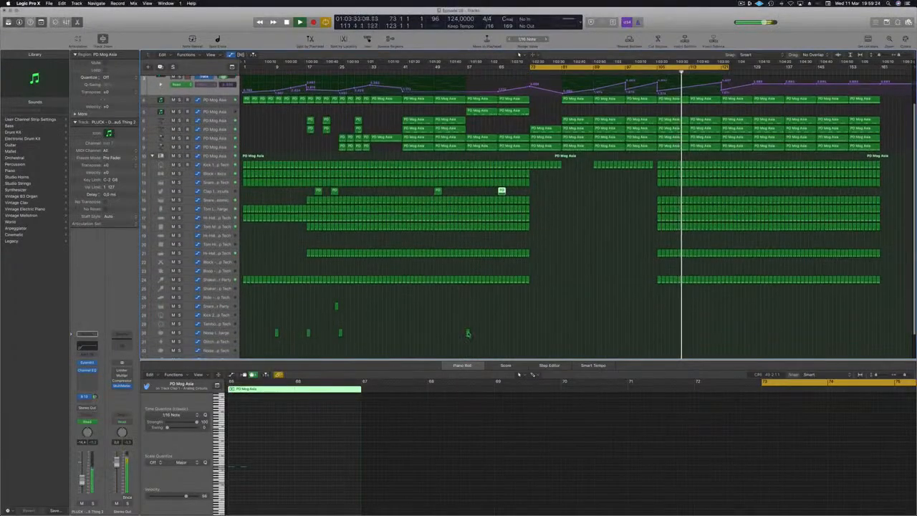
click(467, 333)
drag(467, 332, 659, 333)
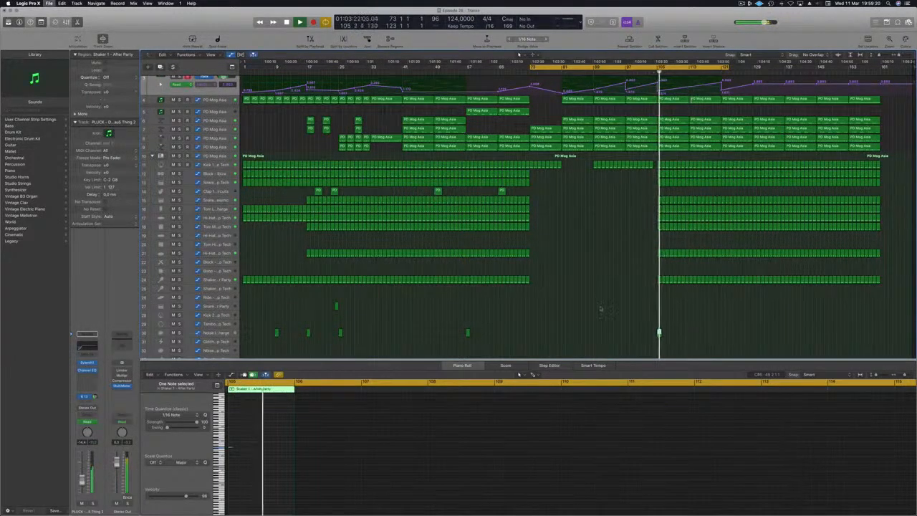
Delete the regions on all tracks from bar 153 to bar 161
scroll(626, 320, up, 3)
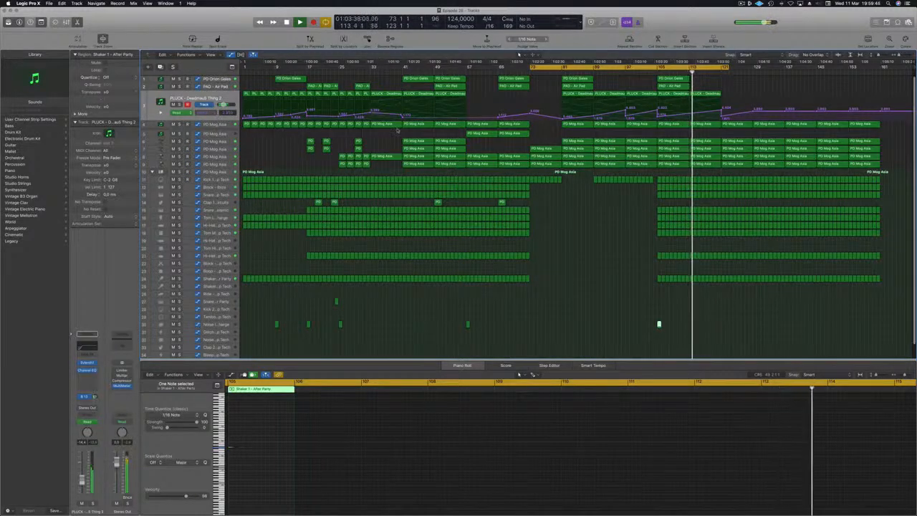
drag(893, 124, 852, 302)
key(Delete)
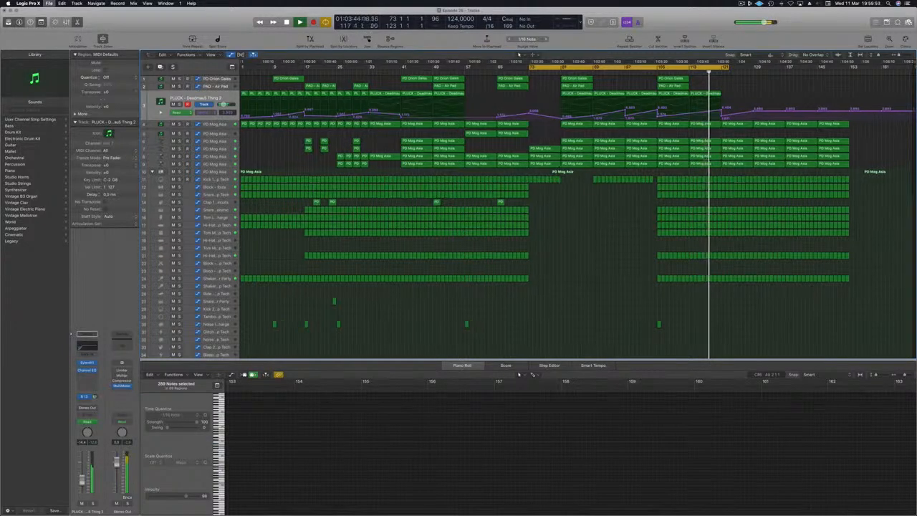
Adjust the pluck track's automation at bar 121, where its last region ends
key(super+Right)
drag(725, 113, 724, 112)
key(super+Left)
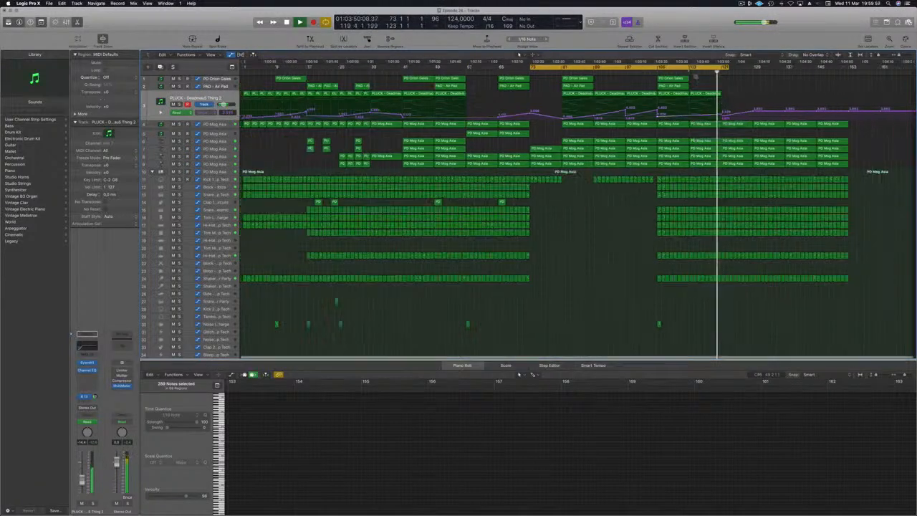
Copy the PD Orion Gates and PAD - Air Pad regions from bar 105 to bar 121 and save the project
drag(701, 79, 729, 86)
key(super+s)
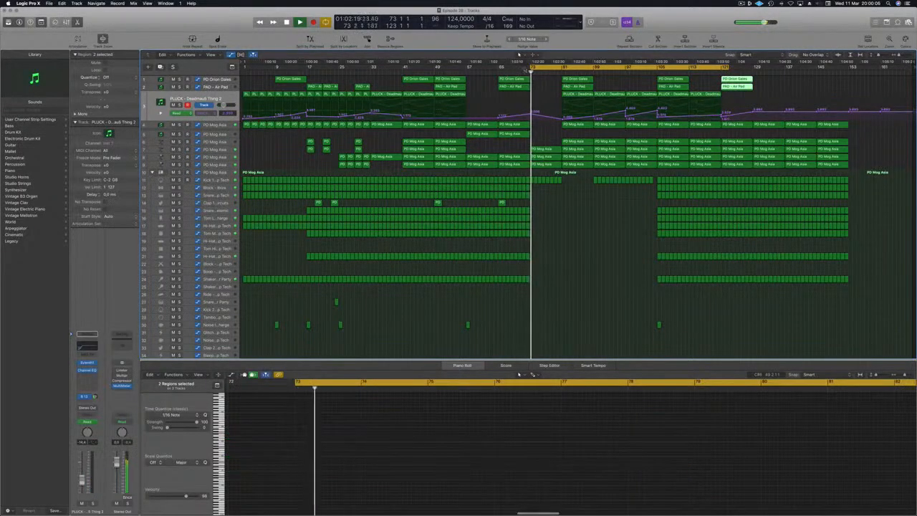
Extend the cycle range back to bar 1, play the arrangement from the beginning and show the PD Orion Gates track's volume automation
drag(533, 67, 244, 68)
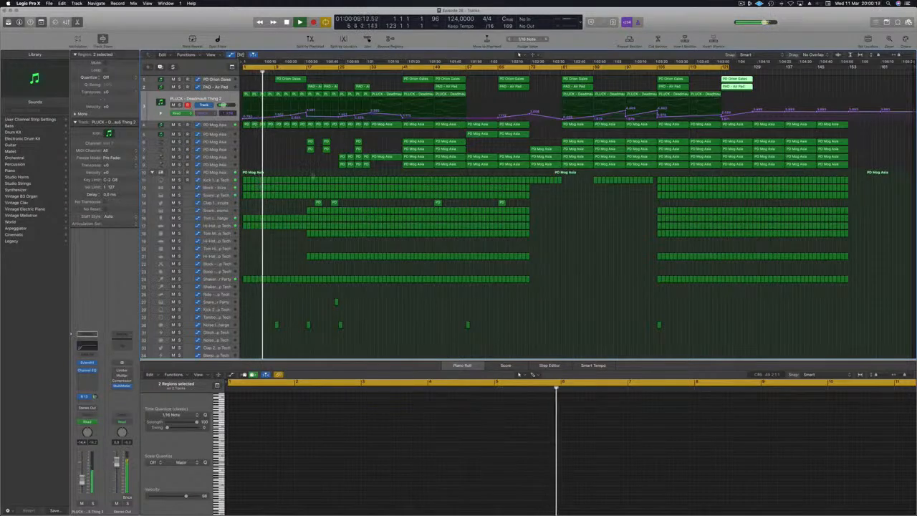
click(276, 162)
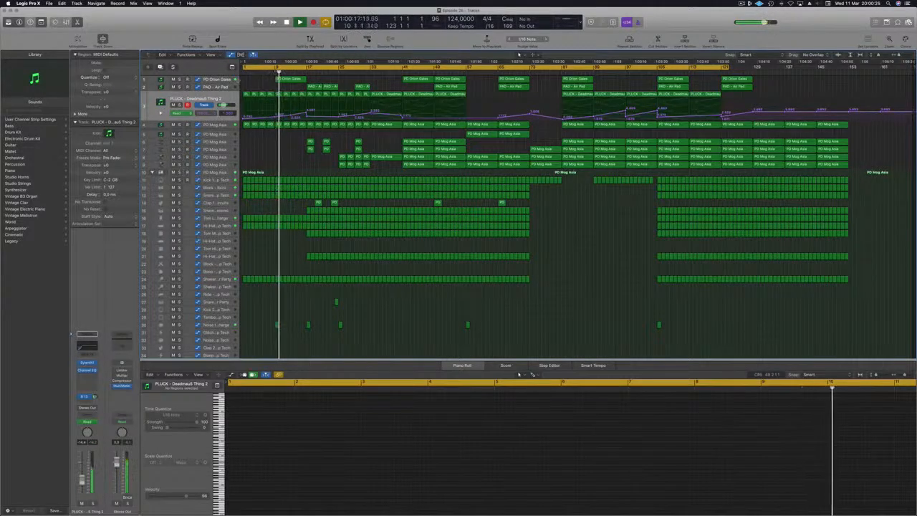
click(213, 81)
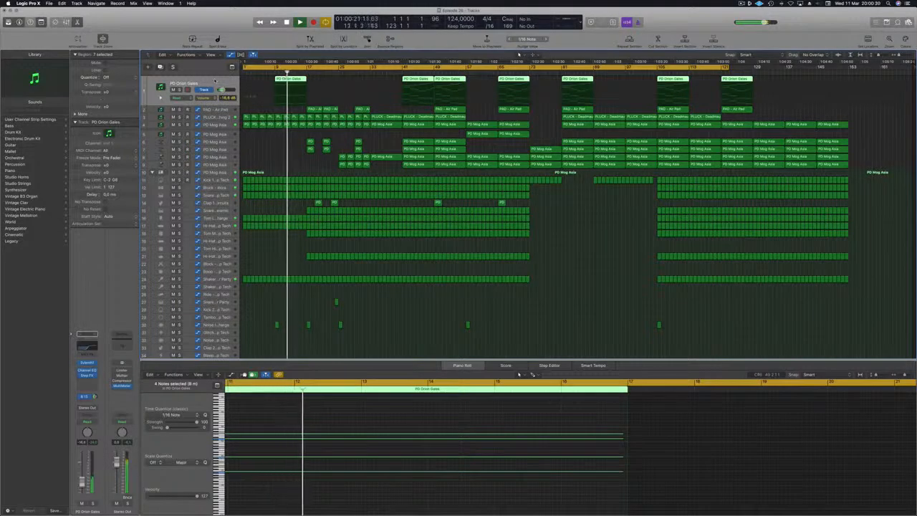
click(280, 160)
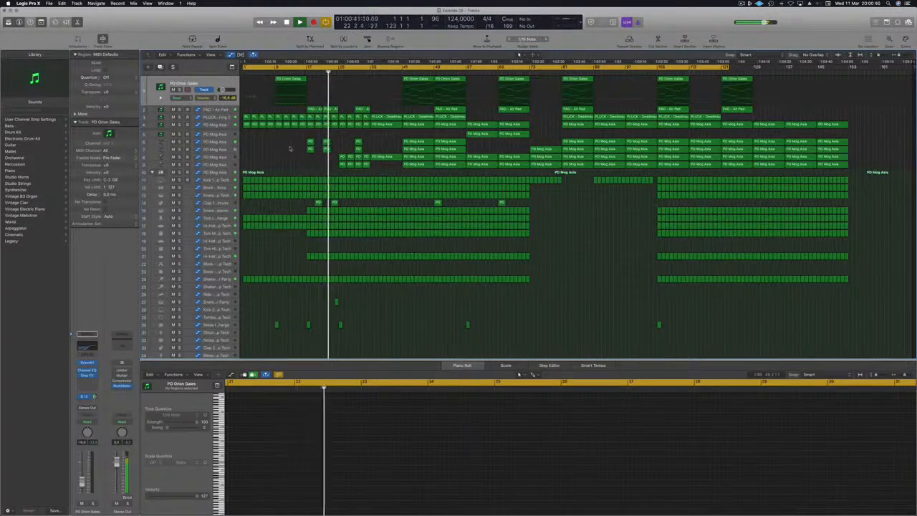
Copy the After Party snare track's fill region from bar 24 to bar 72
scroll(279, 215, down, 1)
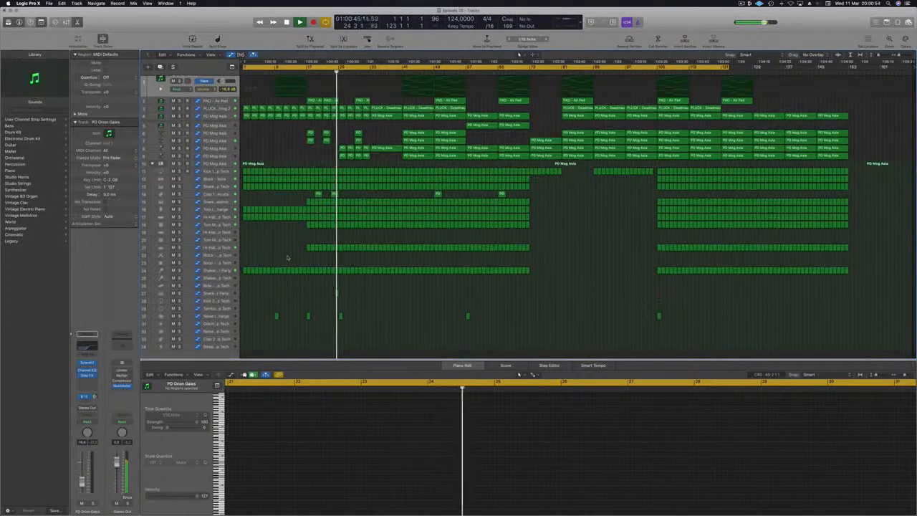
scroll(280, 255, down, 1)
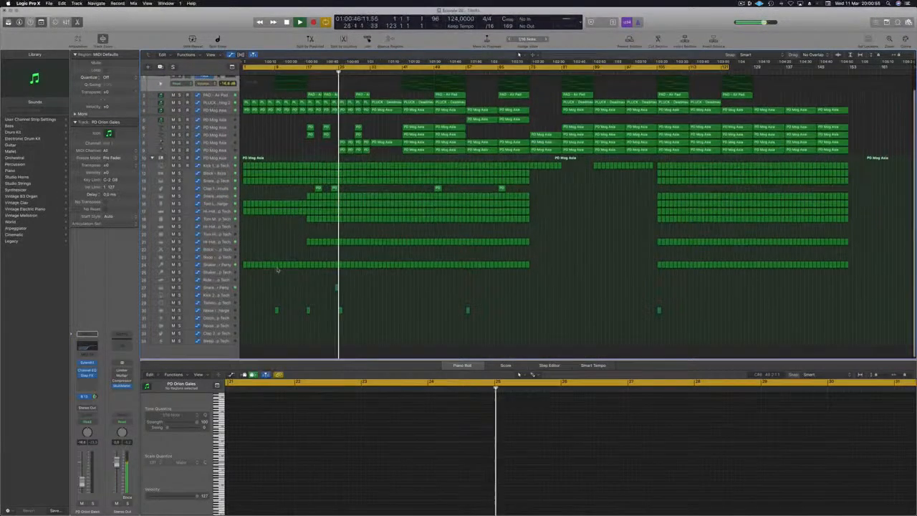
click(336, 287)
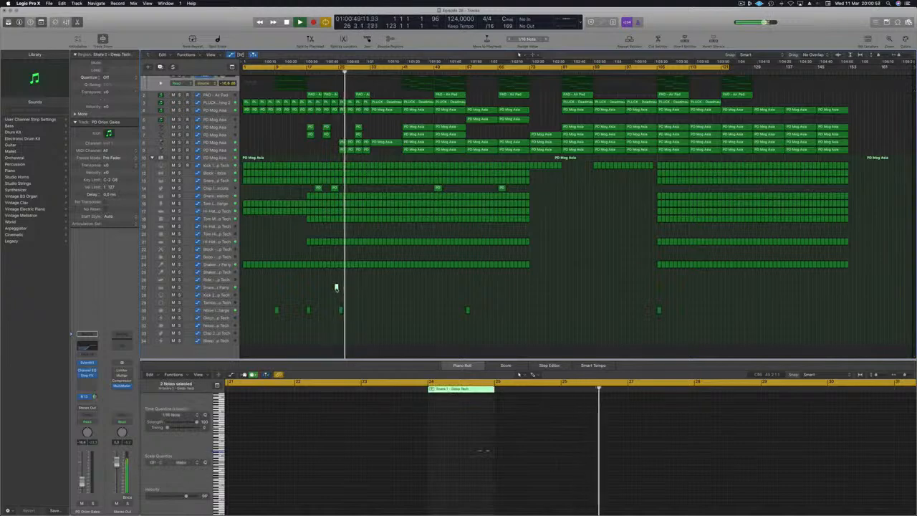
drag(337, 287, 527, 287)
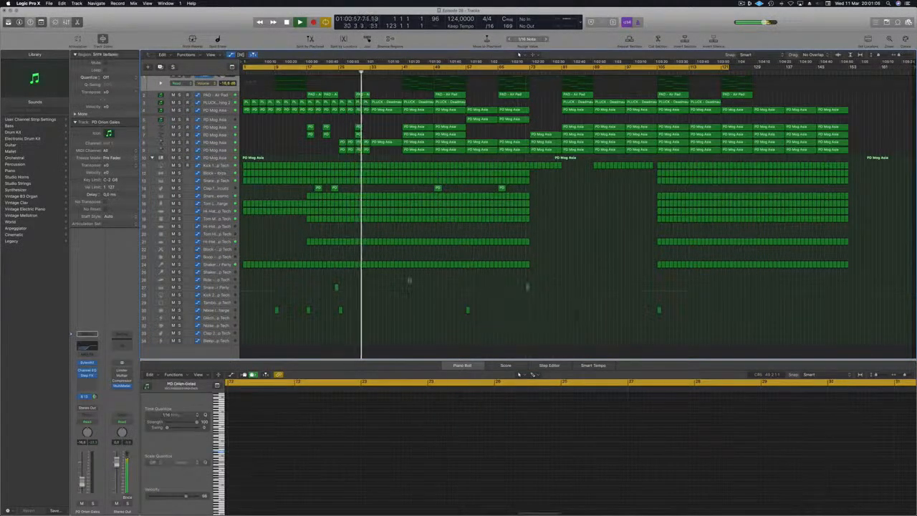
Copy the noise track's region from bar 25 to bar 32
scroll(453, 198, up, 2)
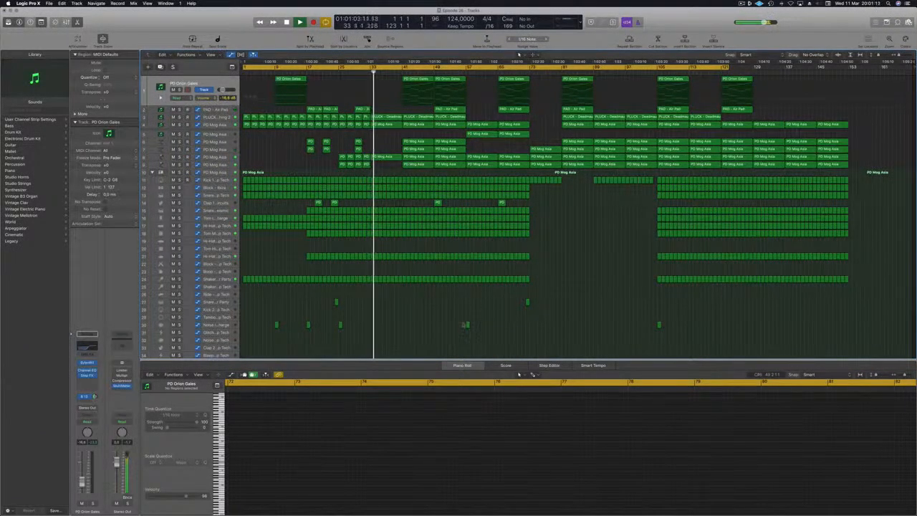
drag(341, 324, 368, 326)
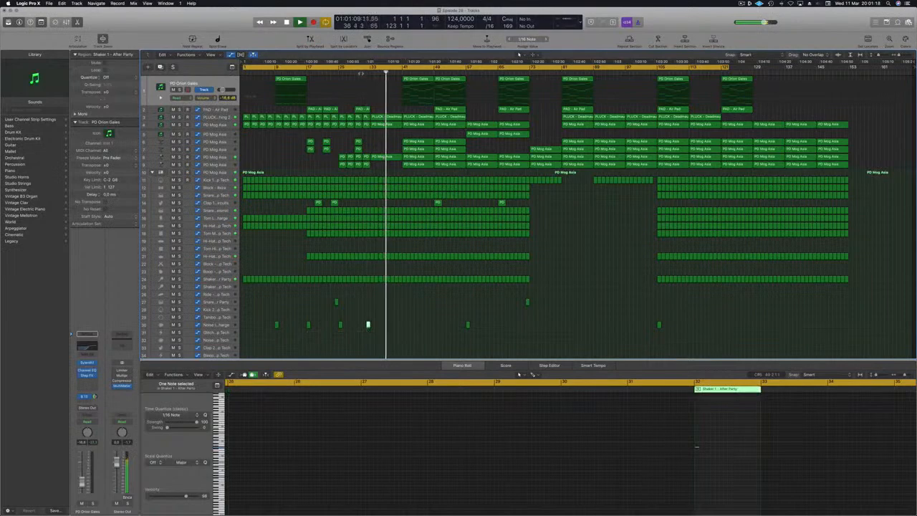
Copy the After Party snare fill from bar 24 to bar 32 and move the noise region from bar 32 to bar 33
click(419, 332)
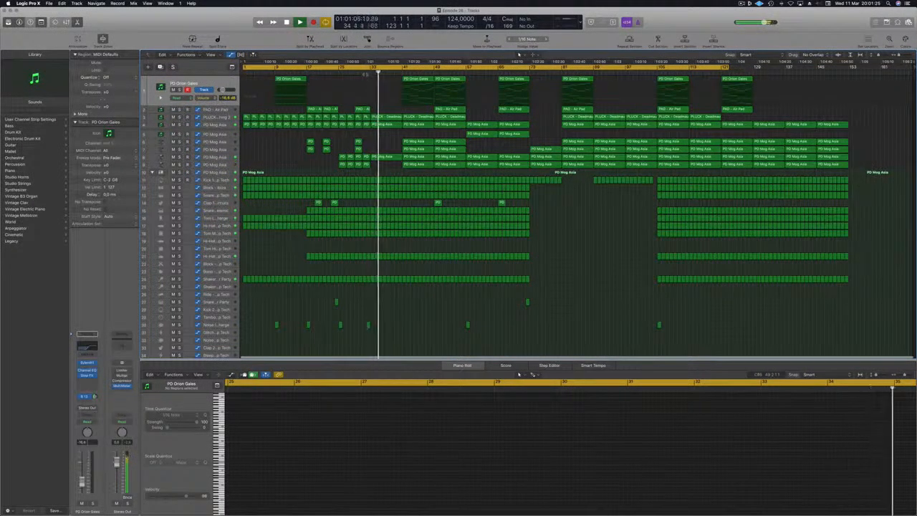
drag(336, 302, 372, 324)
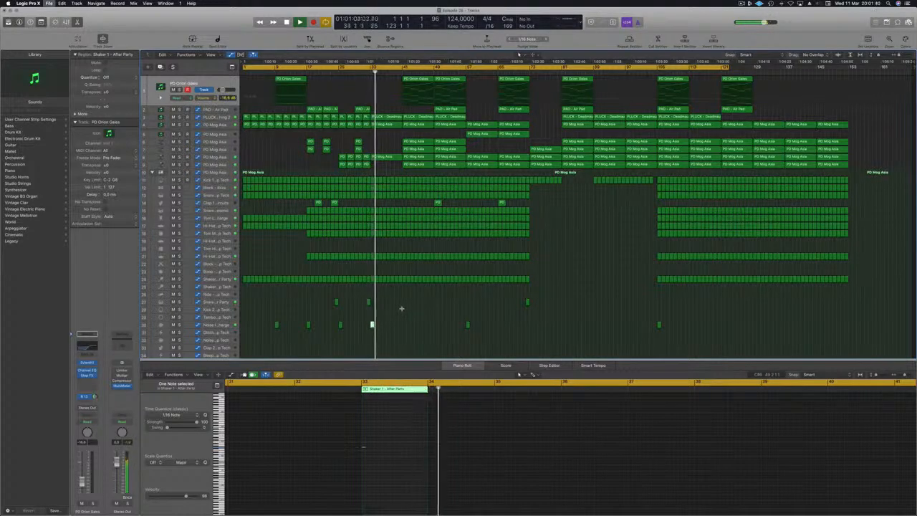
key(super+Right)
key(super+Right)
key(super+Left)
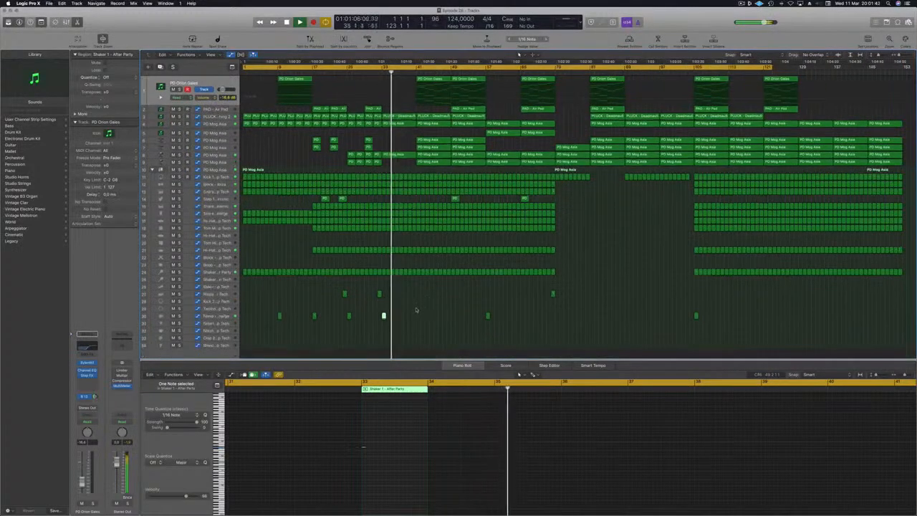
key(super+Left)
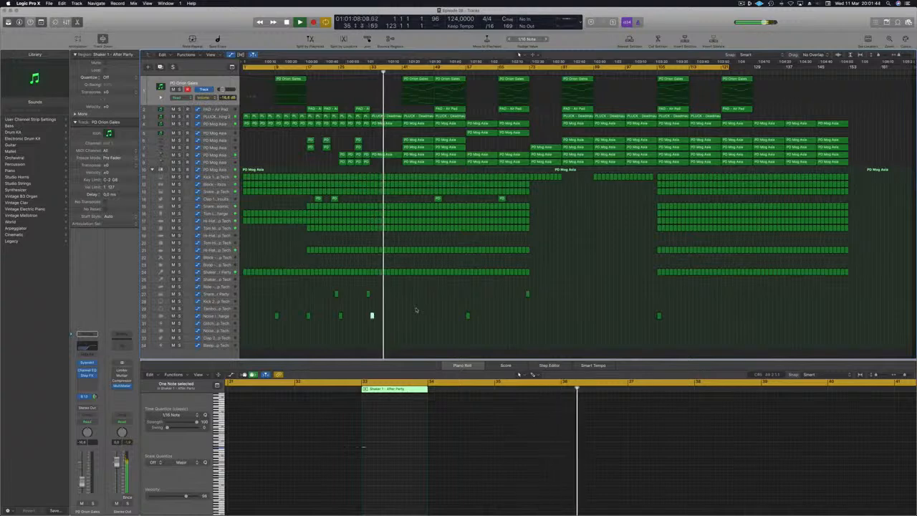
click(411, 294)
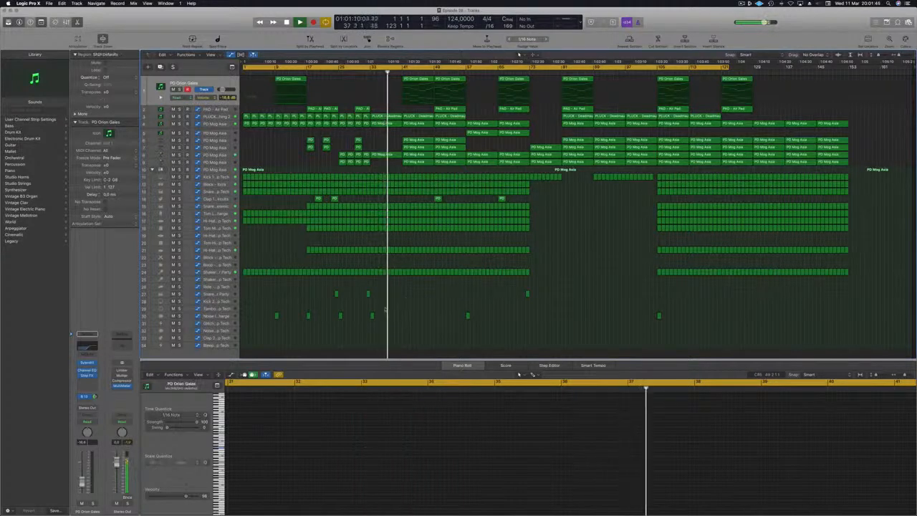
Copy the After Party snare track's fill region from bar 32 to bar 40
key(super+Right)
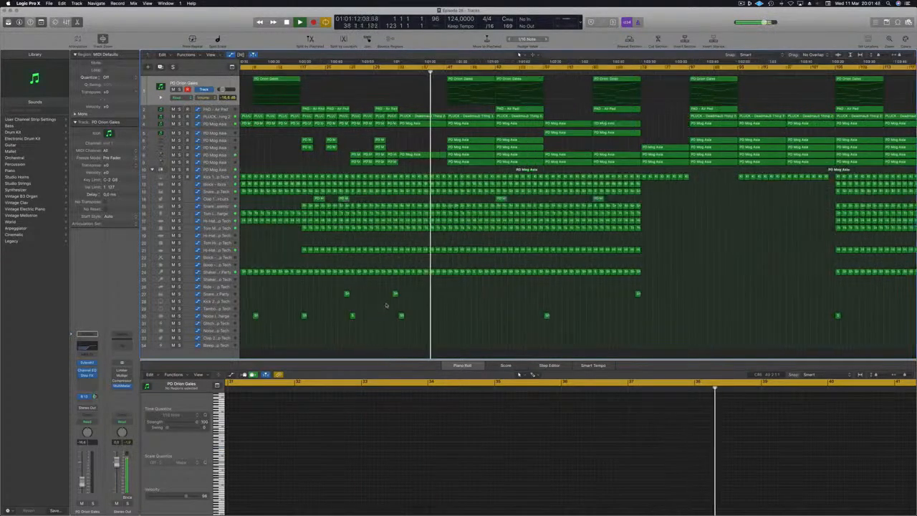
click(402, 314)
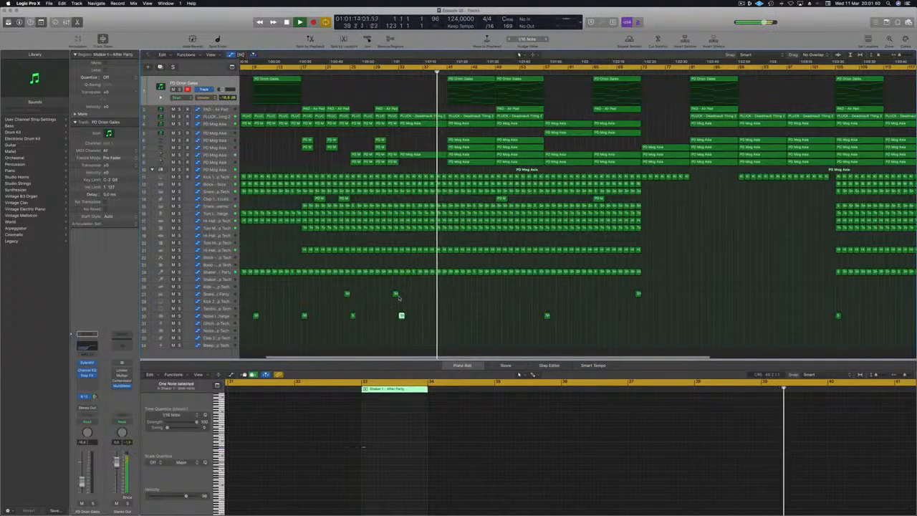
click(395, 293)
drag(395, 294, 443, 294)
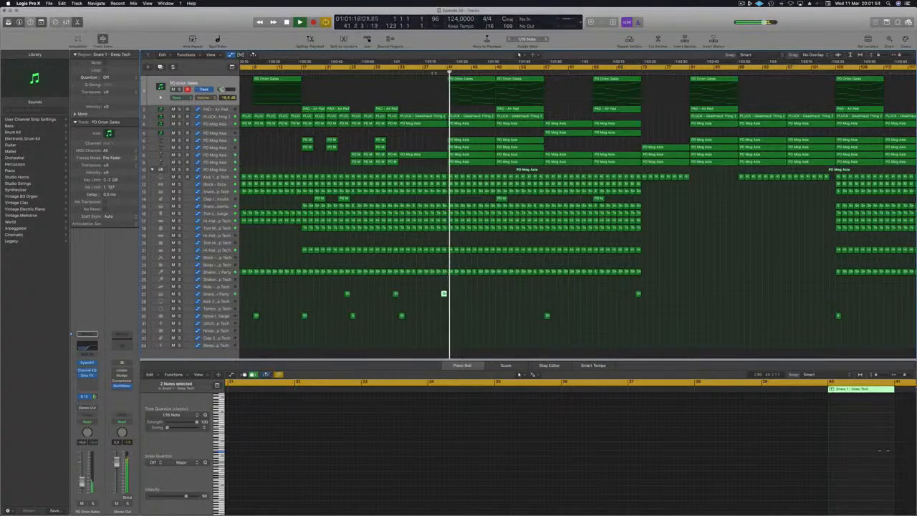
click(476, 332)
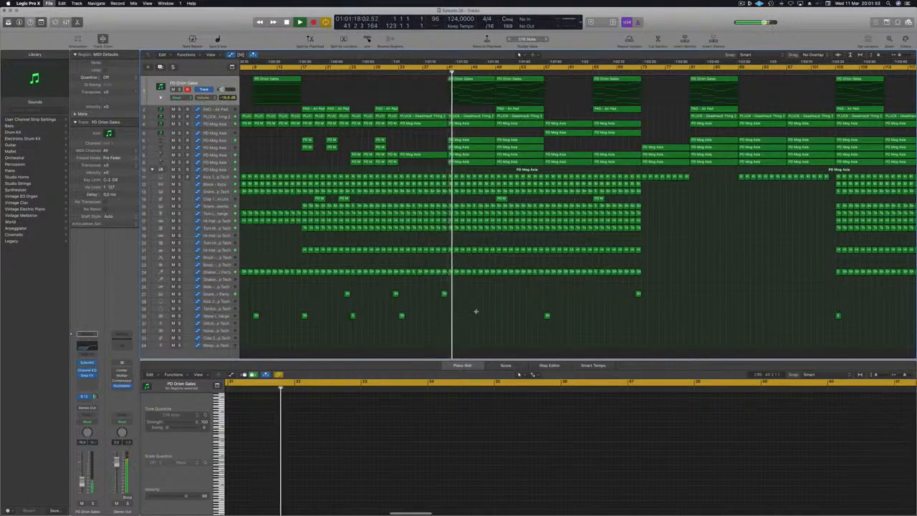
scroll(475, 289, down, 2)
scroll(474, 292, down, 2)
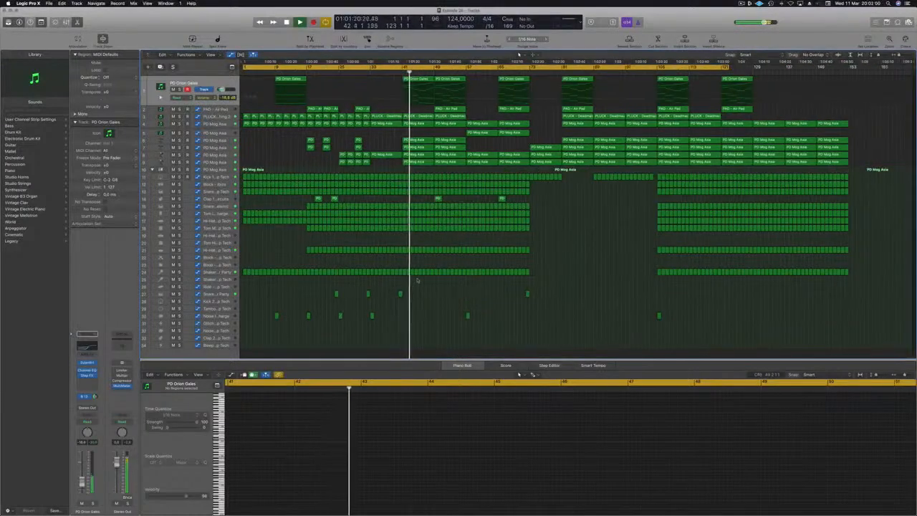
Show the mixer, solo PD Mog Asia tracks 5 to 9 during playback to hear them, clear all solos and hide the mixer
key(x)
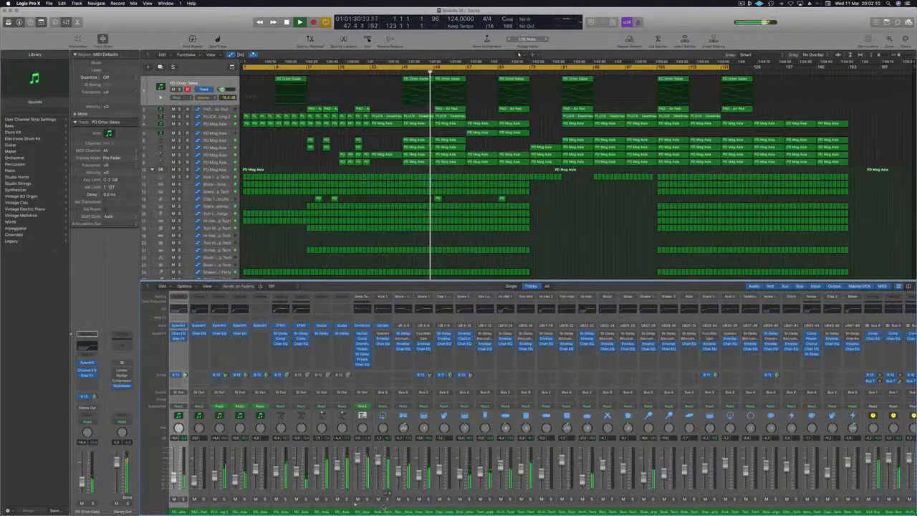
click(306, 500)
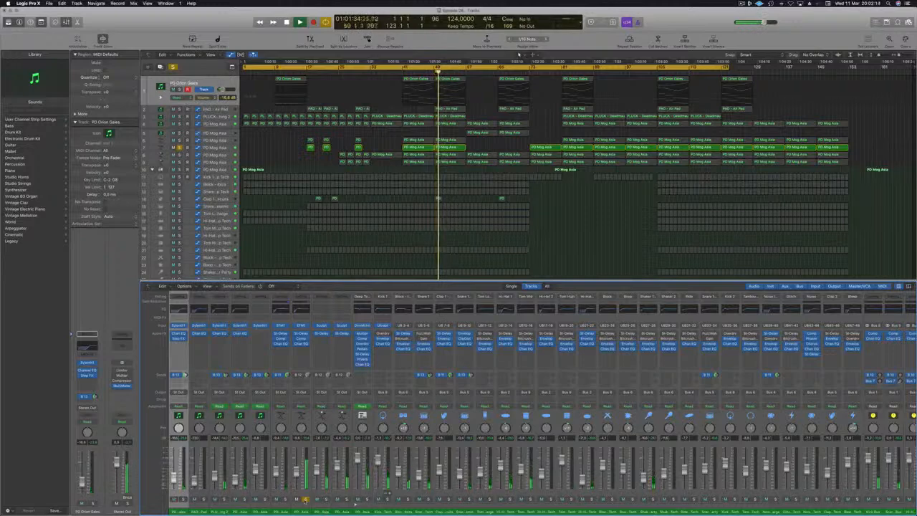
click(327, 499)
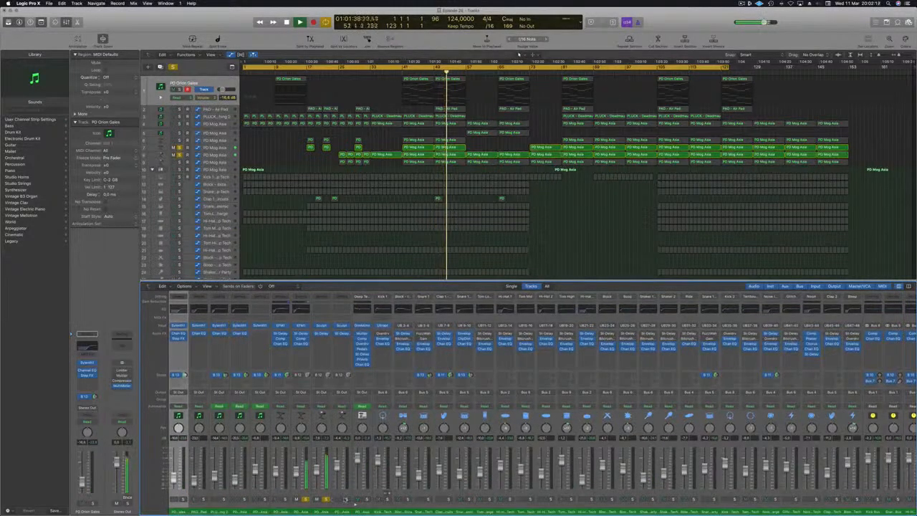
click(347, 500)
click(367, 500)
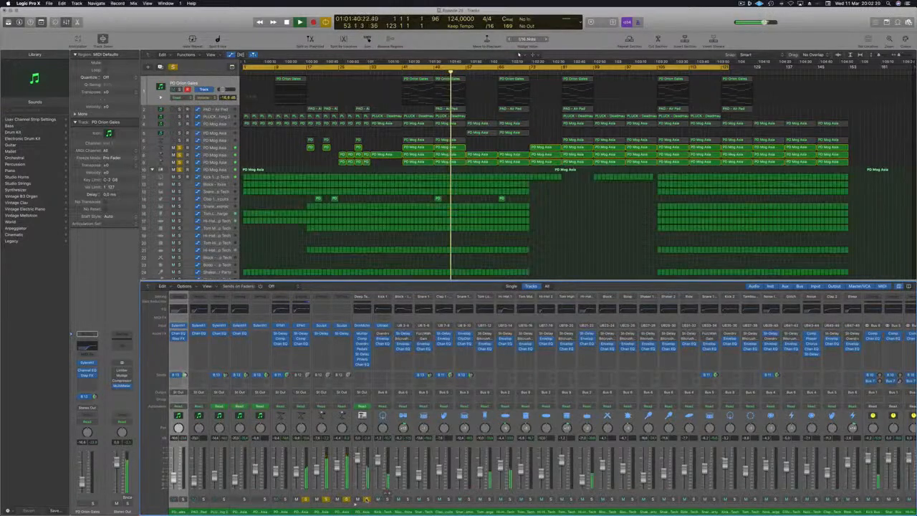
click(367, 500)
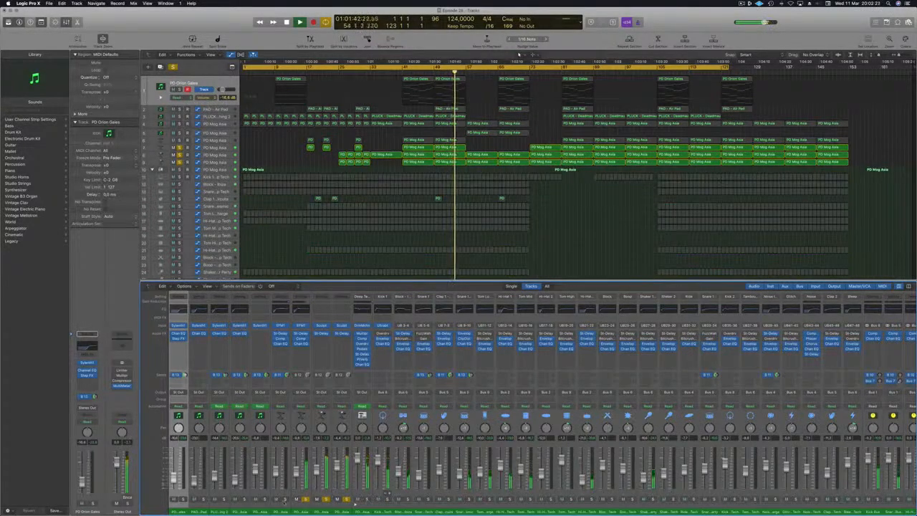
click(285, 500)
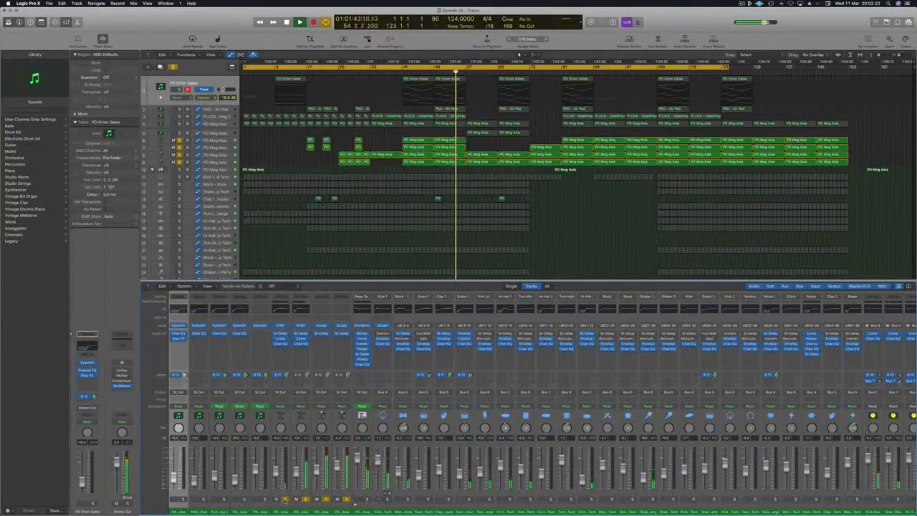
click(263, 499)
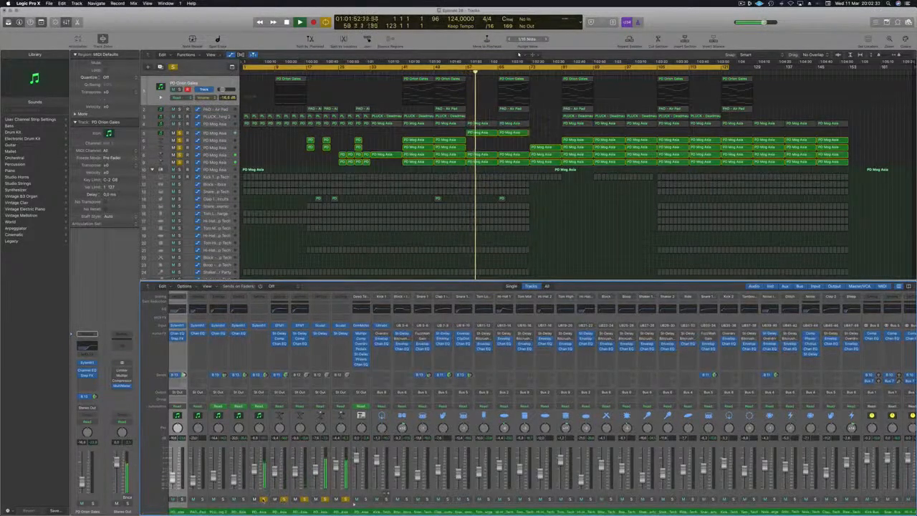
click(172, 66)
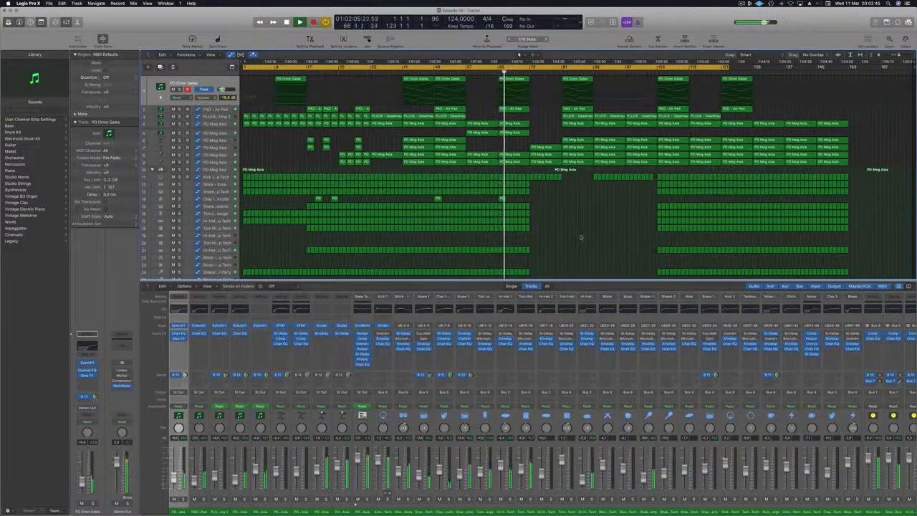
key(x)
key(super+Right)
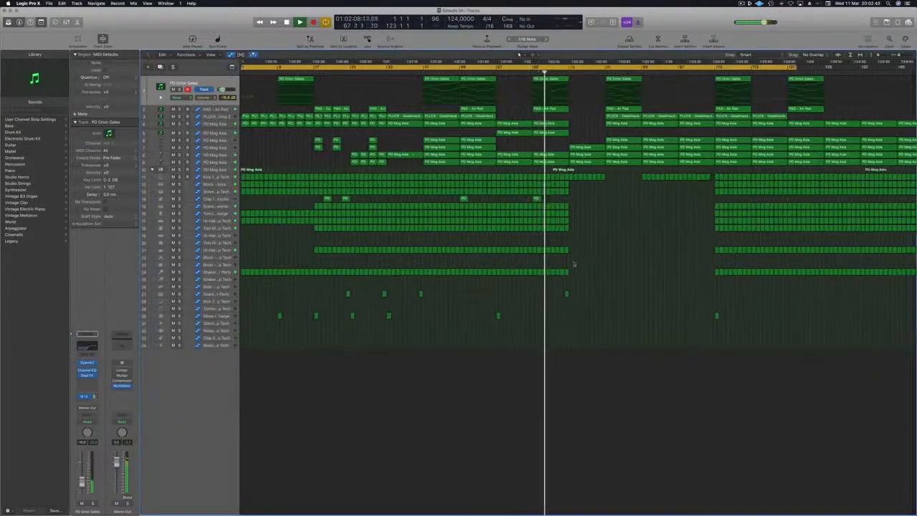
ctrl+alt+click(573, 262)
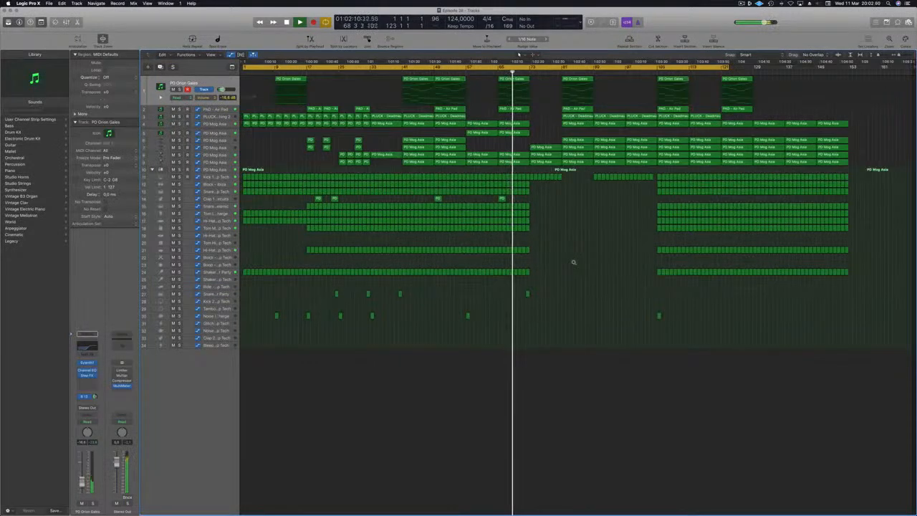
Slightly adjust the band 1 threshold in the Deep Tech drum track's Multipressor during playback and close the plug-in
click(215, 169)
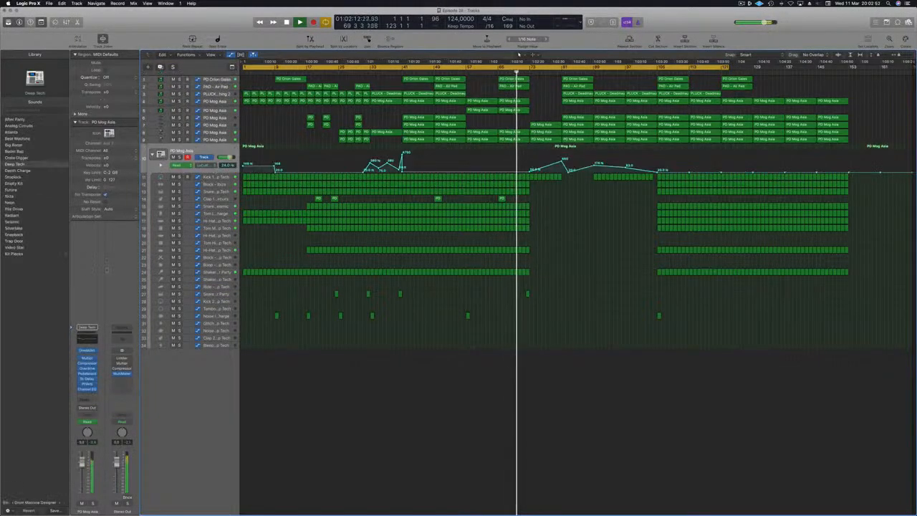
click(87, 357)
drag(150, 24, 563, 235)
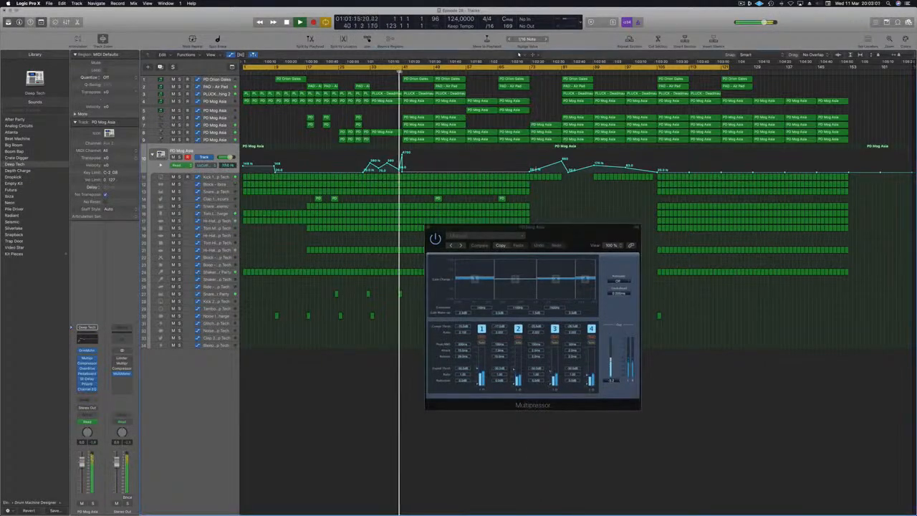
drag(546, 225, 505, 177)
drag(436, 321, 437, 322)
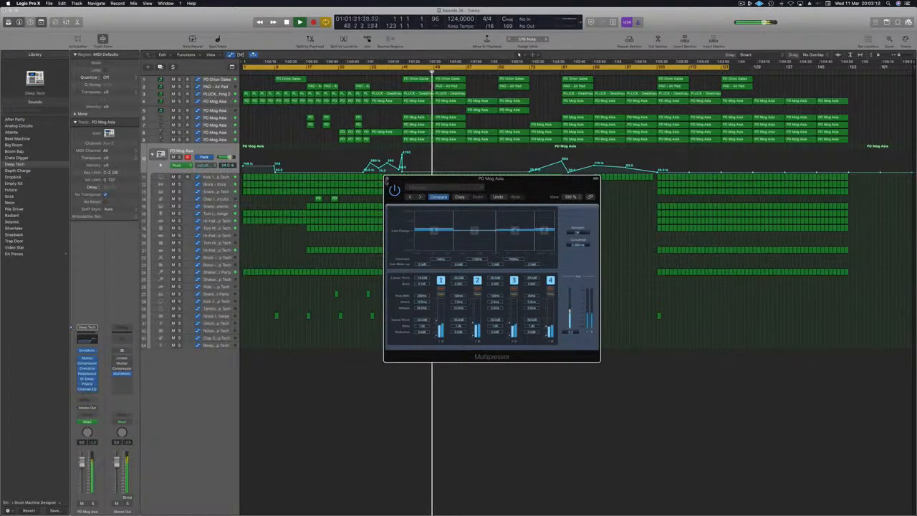
click(387, 179)
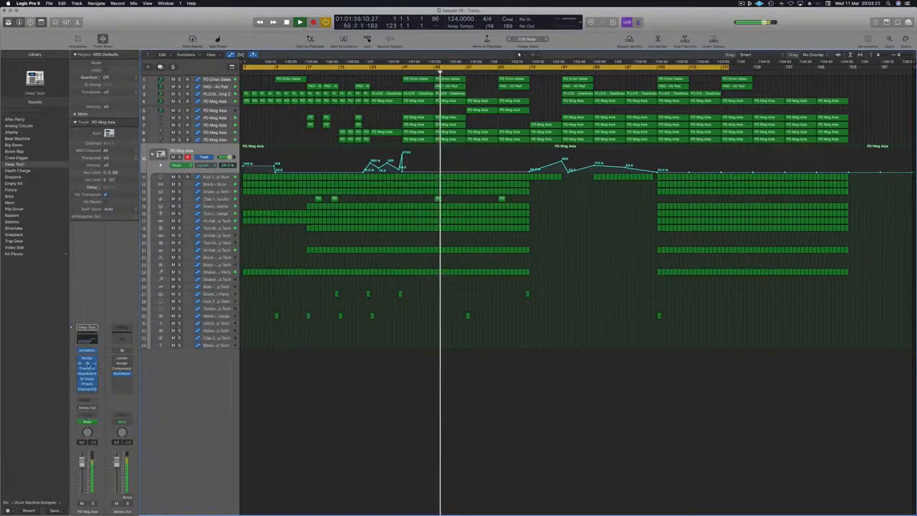
Review the Compressor settings on the Deep Tech drum track during playback and close the plug-in
click(86, 364)
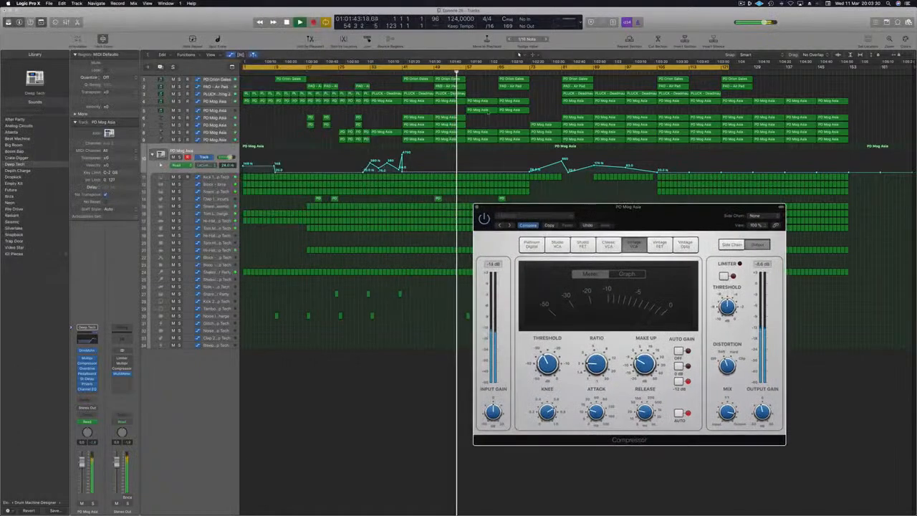
drag(677, 221, 516, 204)
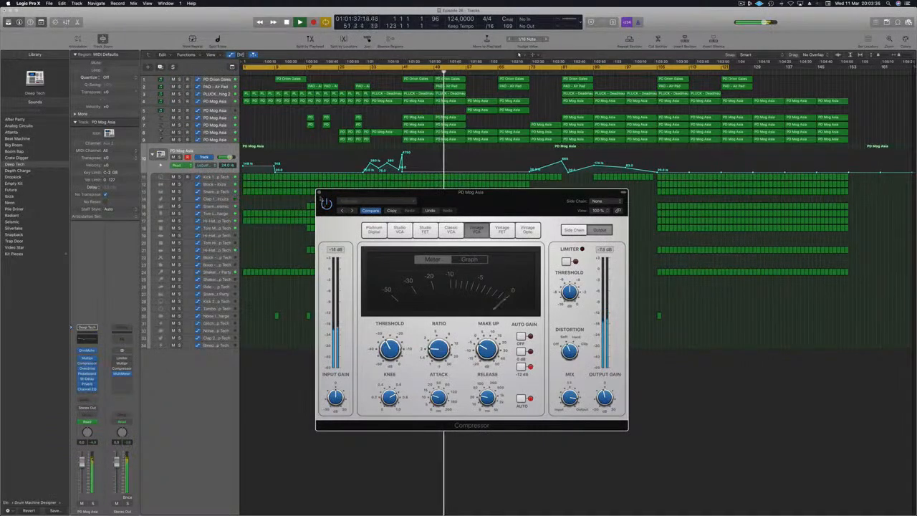
click(320, 193)
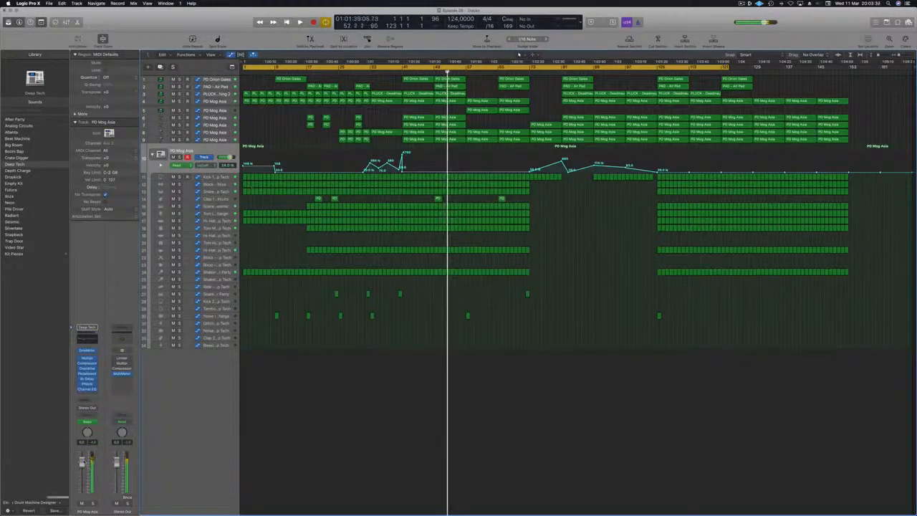
Restart playback from the beginning, jump to bar 40 and set the cycle range to bars 41 to 57
key(Return)
key(space)
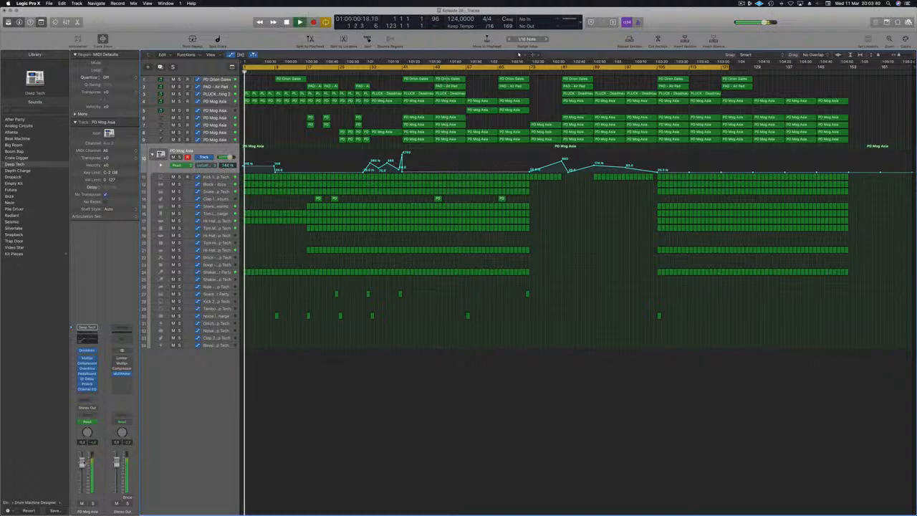
click(398, 71)
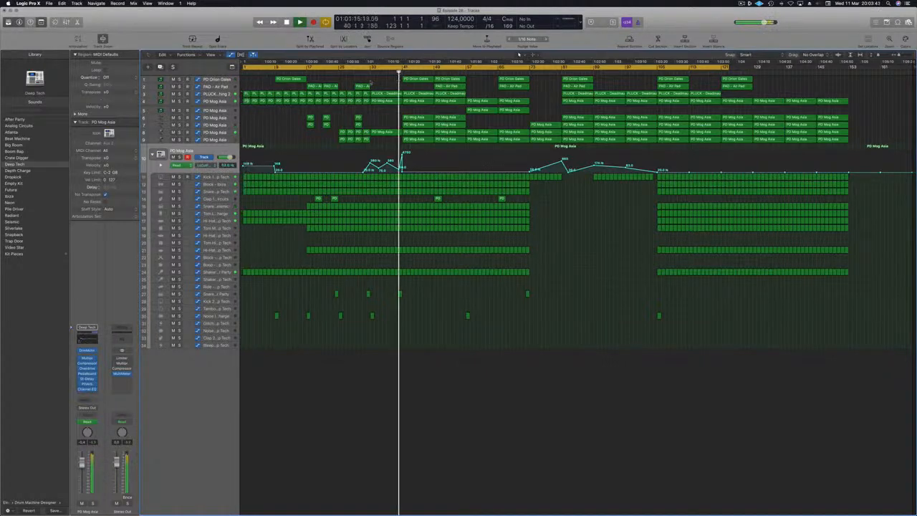
drag(403, 69, 468, 73)
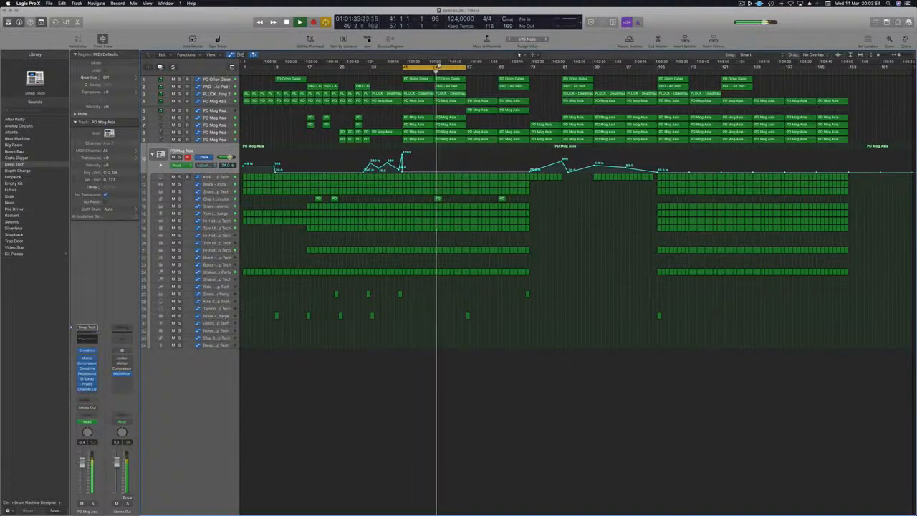
Set the cycle range to bars 57 to 73, listen, and extend the range's end to bar 153
drag(466, 68, 526, 69)
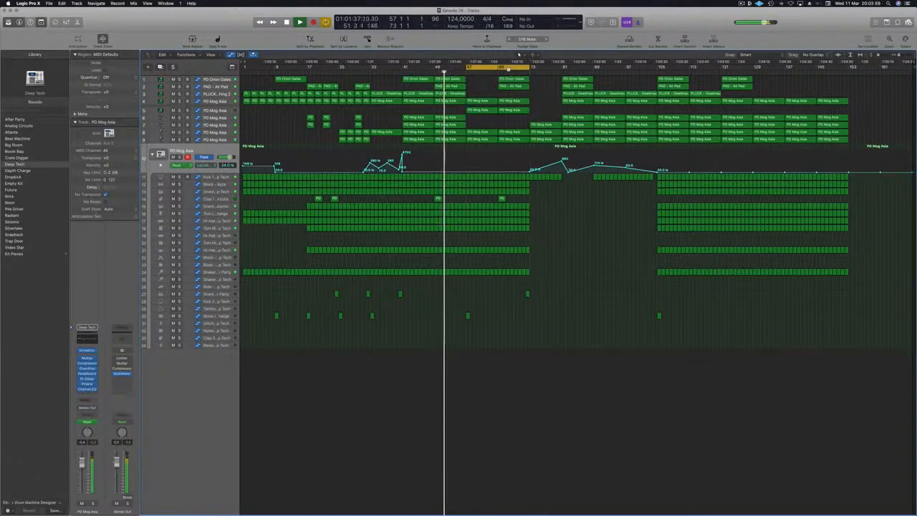
drag(530, 68, 660, 71)
click(527, 72)
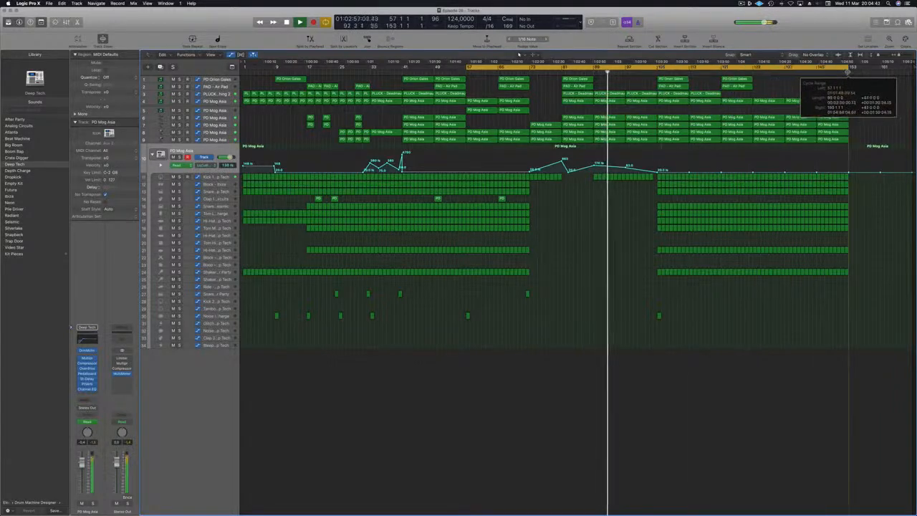
Listen to the last section by playing from bar 128, from bar 145 and from bar 128 again
key(space)
key(space)
click(749, 71)
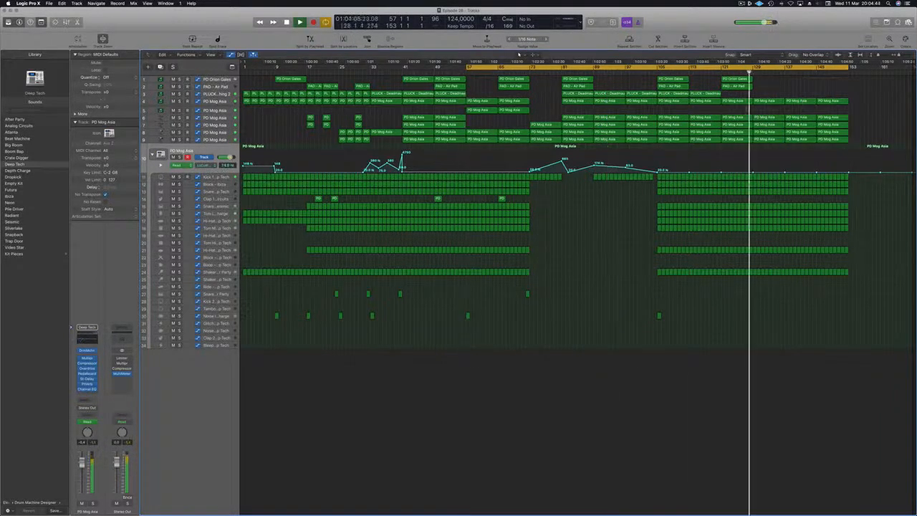
click(818, 72)
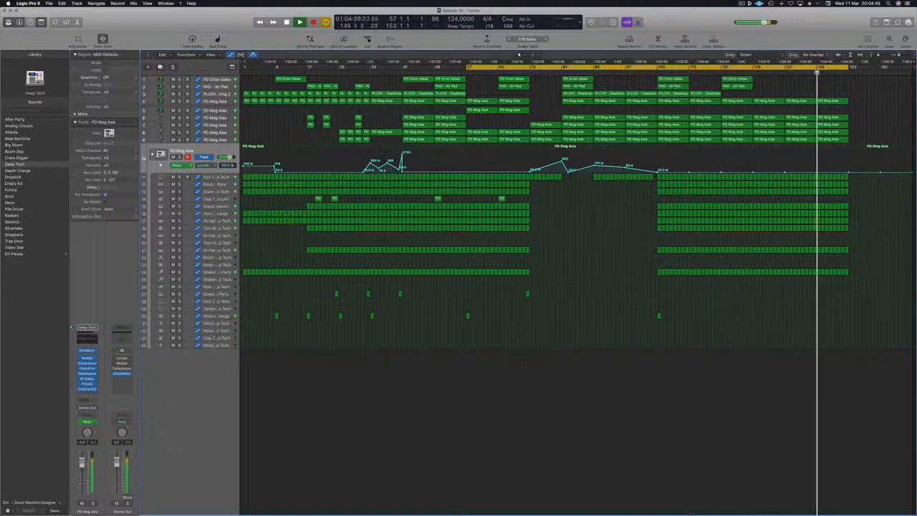
click(747, 72)
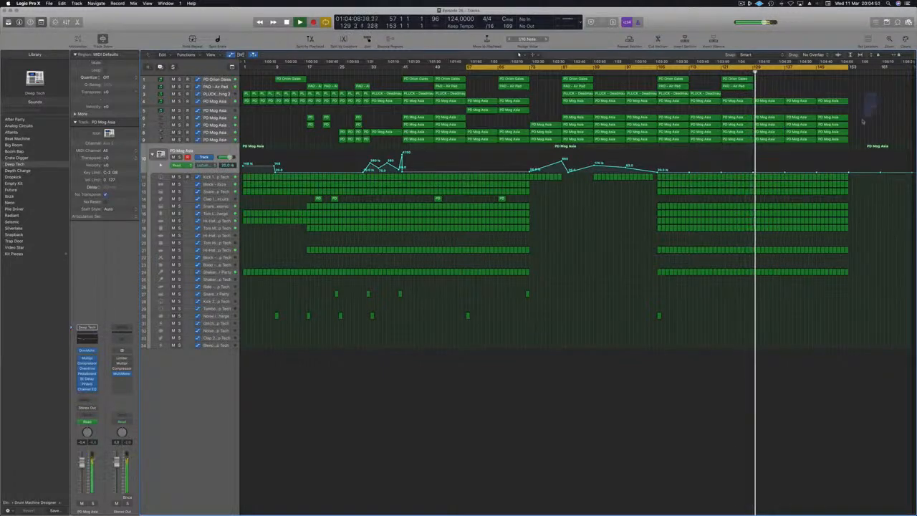
Replace the synth, pad and pluck regions from bar 137 onward with copies of the regions from bars 17 to 33
drag(878, 93, 810, 141)
key(Delete)
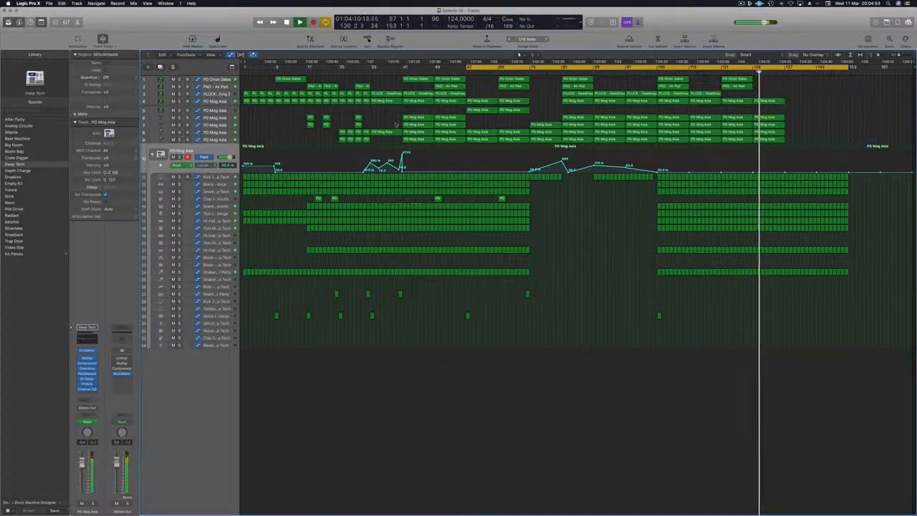
drag(304, 84, 370, 150)
drag(316, 90, 796, 90)
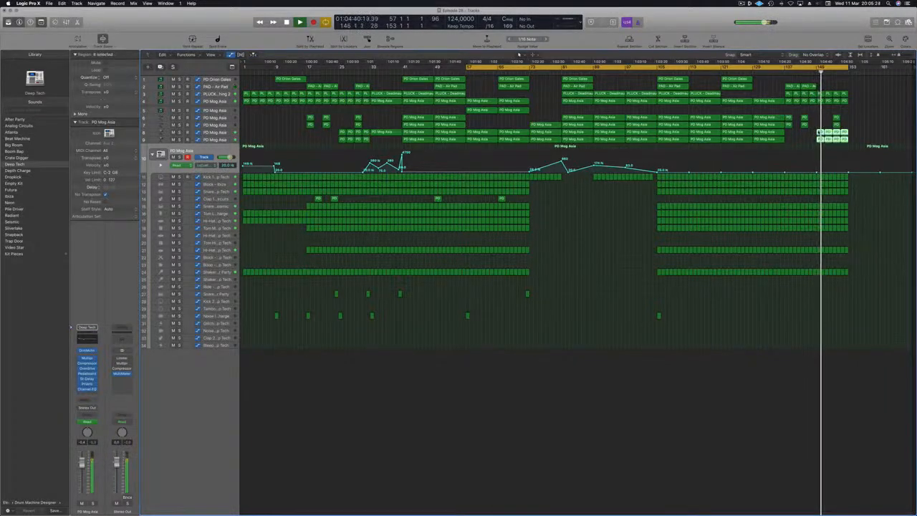
Move the track 8 and 9 regions from bar 145 to bar 137 and delete the track 6 and 7 regions near bar 149
drag(819, 132, 787, 132)
drag(853, 113, 834, 131)
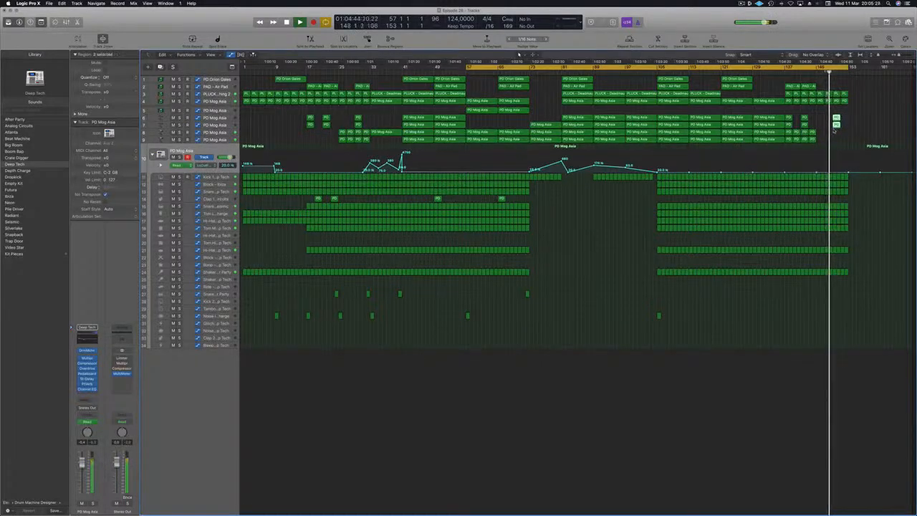
click(814, 73)
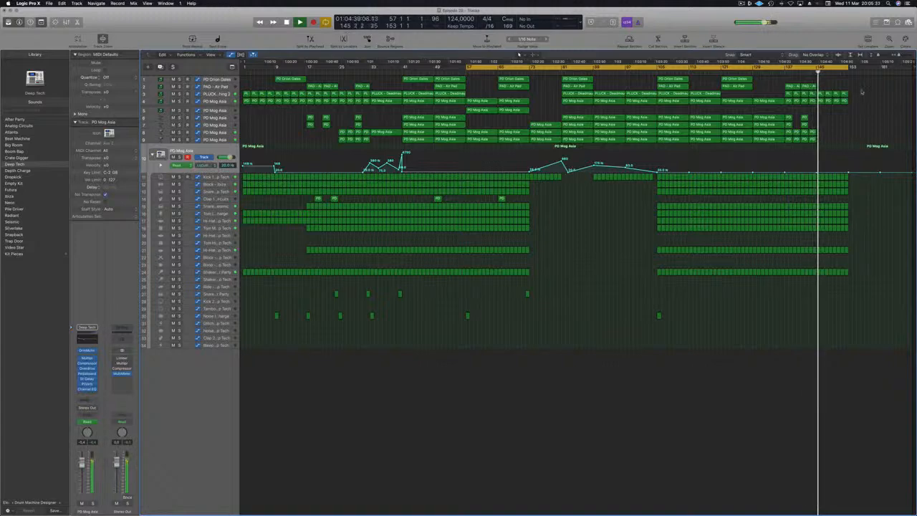
Shape track 4's automation into a fade-out from bar 137 to 145 and delete its regions from bar 145 onward
drag(845, 101, 820, 104)
click(214, 103)
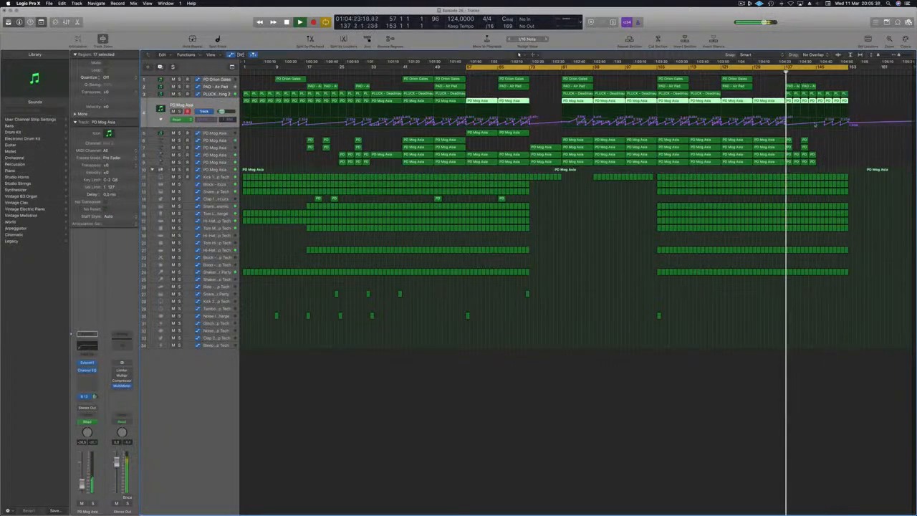
click(817, 127)
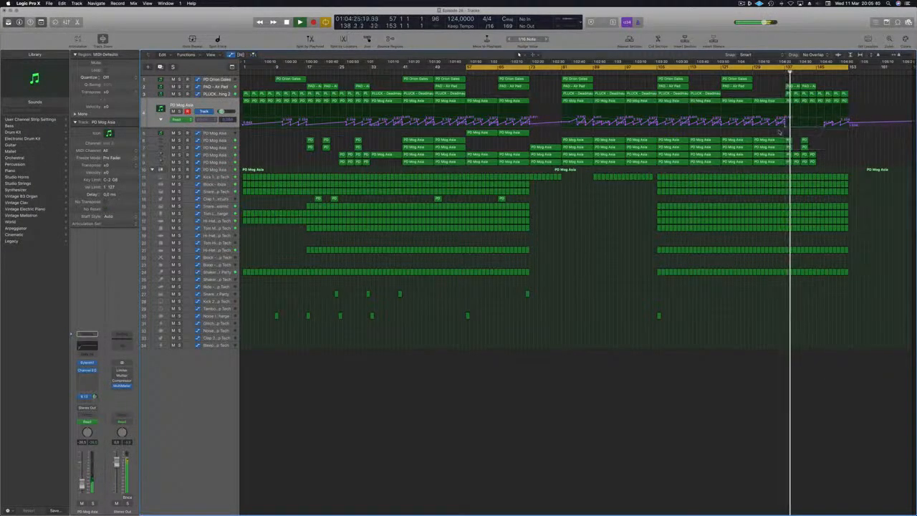
click(786, 126)
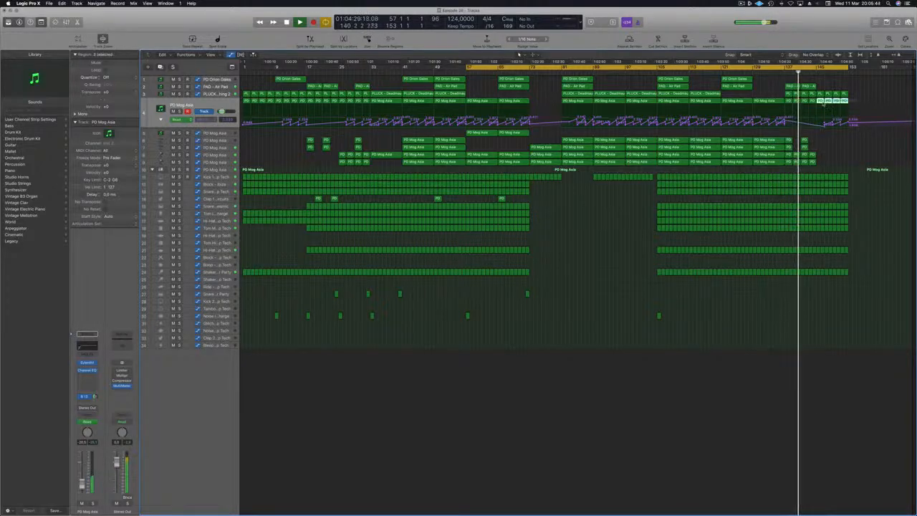
key(Delete)
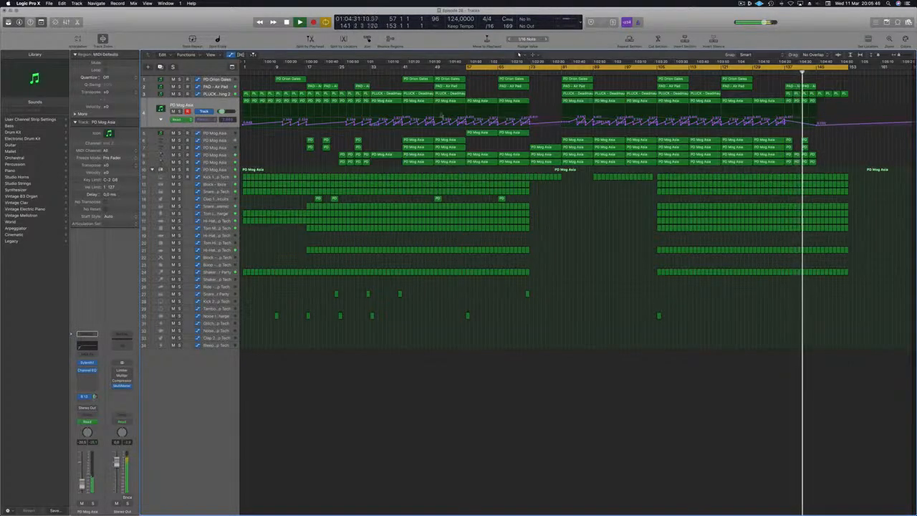
Briefly solo the PLUCK track, ramp its automation down to bar 145 and delete its regions from there onward
click(213, 94)
click(179, 105)
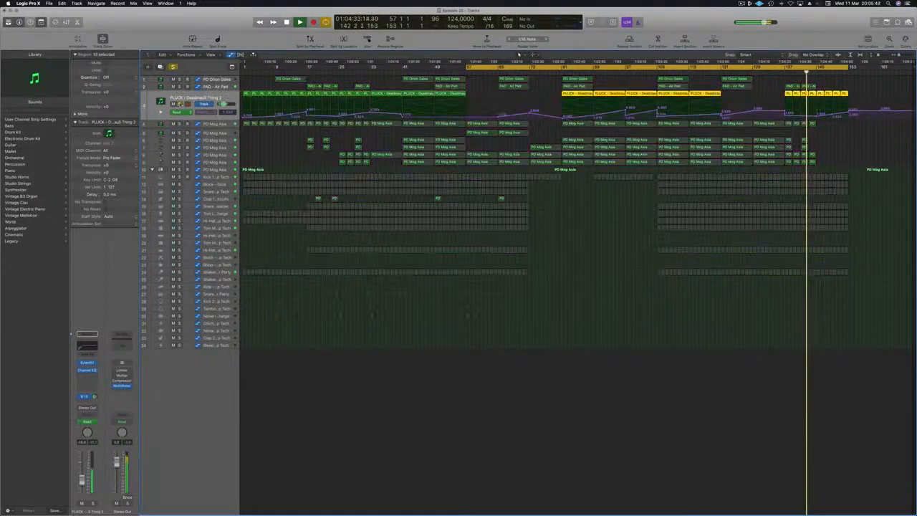
click(179, 104)
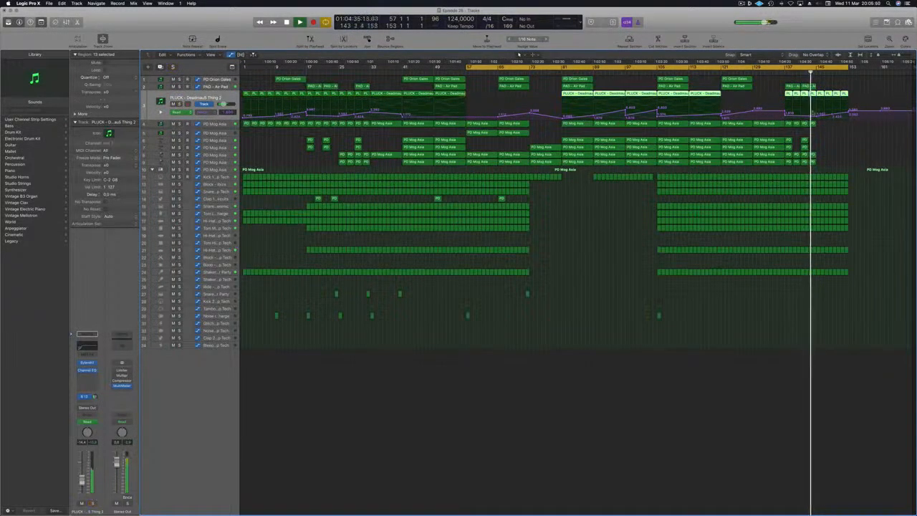
click(818, 116)
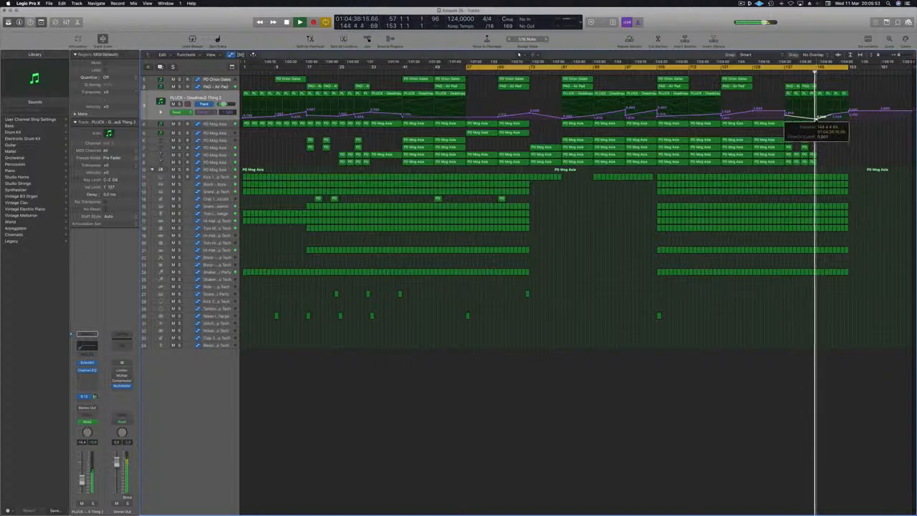
drag(862, 94, 819, 97)
click(817, 79)
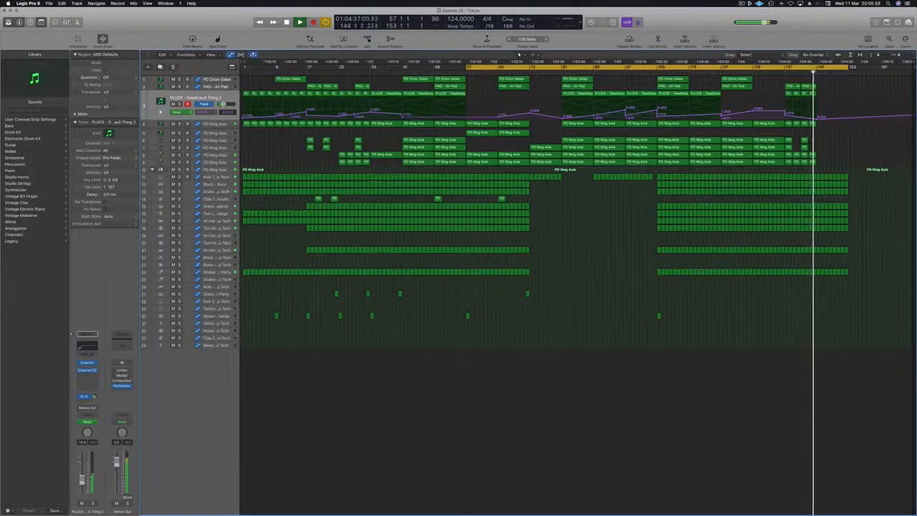
Delete the Tom Low – Depth Charge and track 18 tom regions from about bar 144 to the end
click(207, 213)
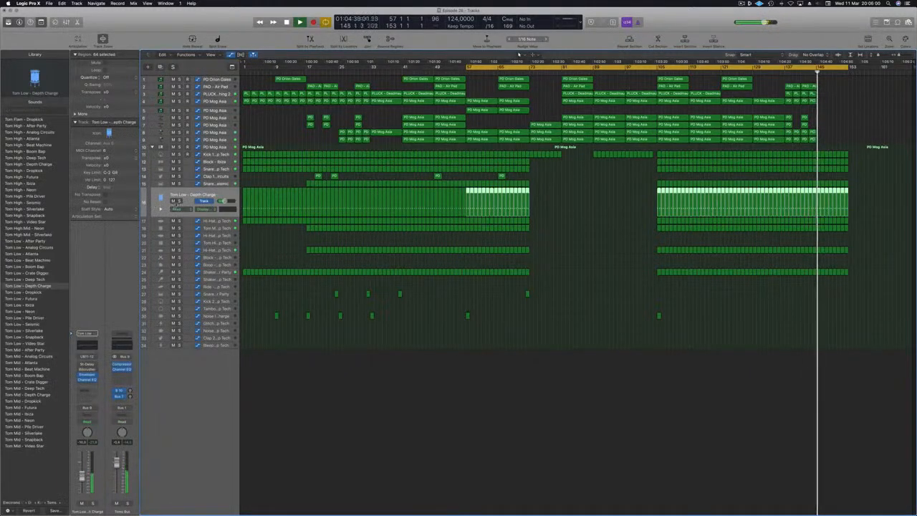
drag(880, 194, 815, 196)
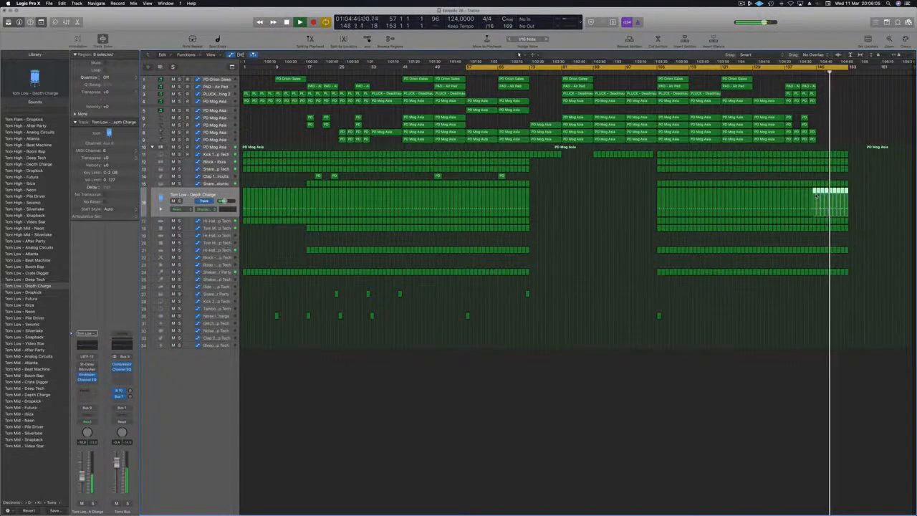
key(Delete)
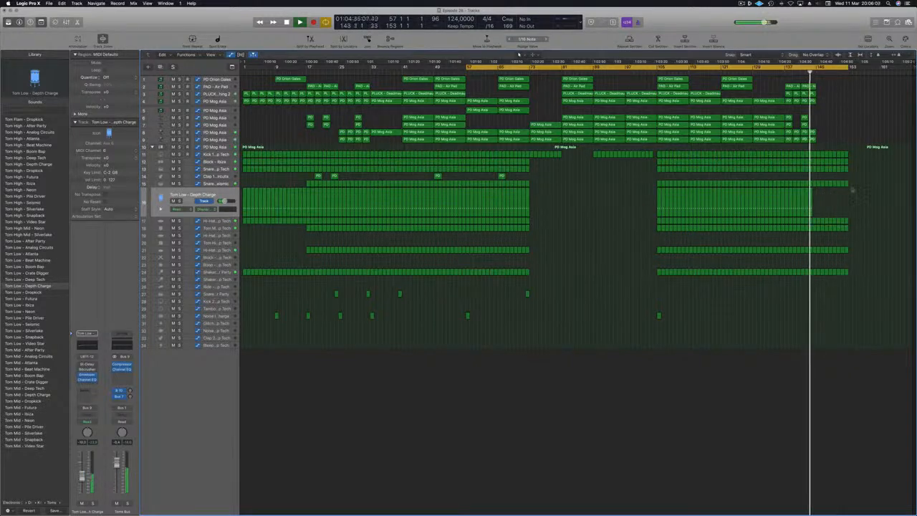
drag(866, 229, 830, 232)
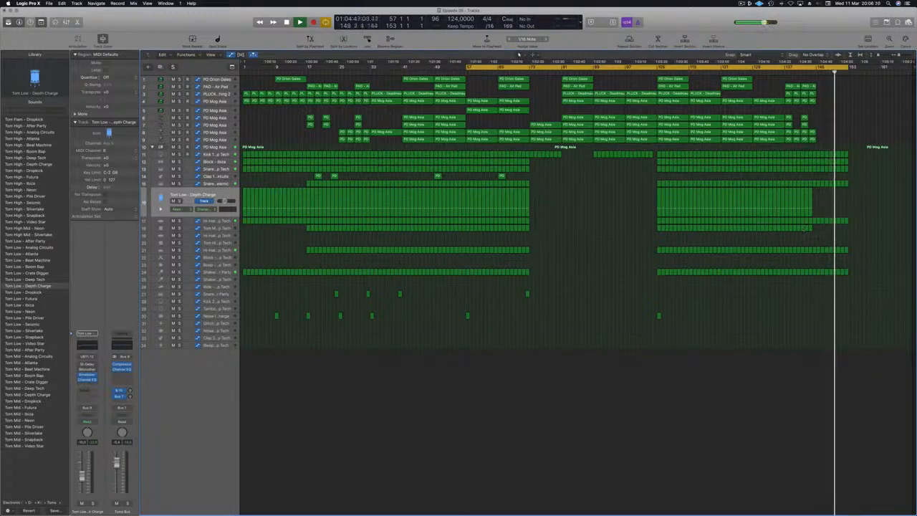
Briefly solo the Shaker on track 24 and delete the Block – Ibiza regions from bar 145 to the end
click(180, 272)
click(179, 272)
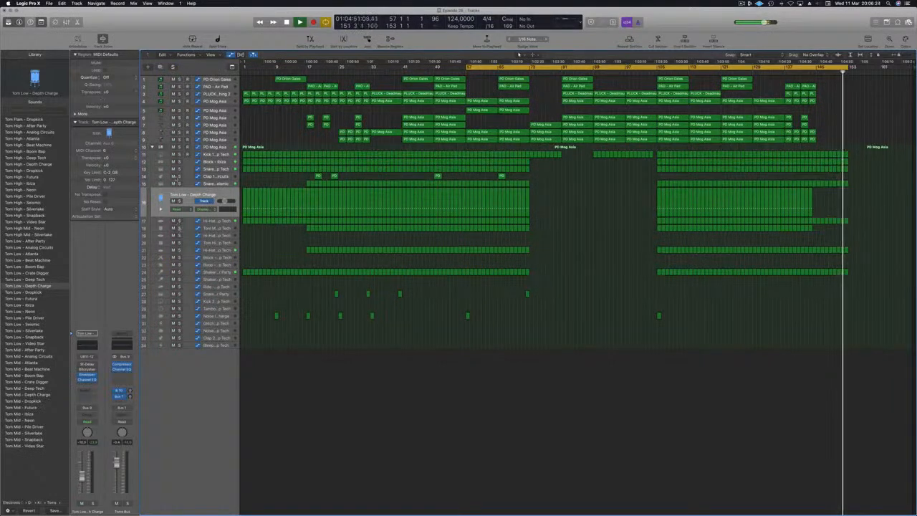
click(214, 162)
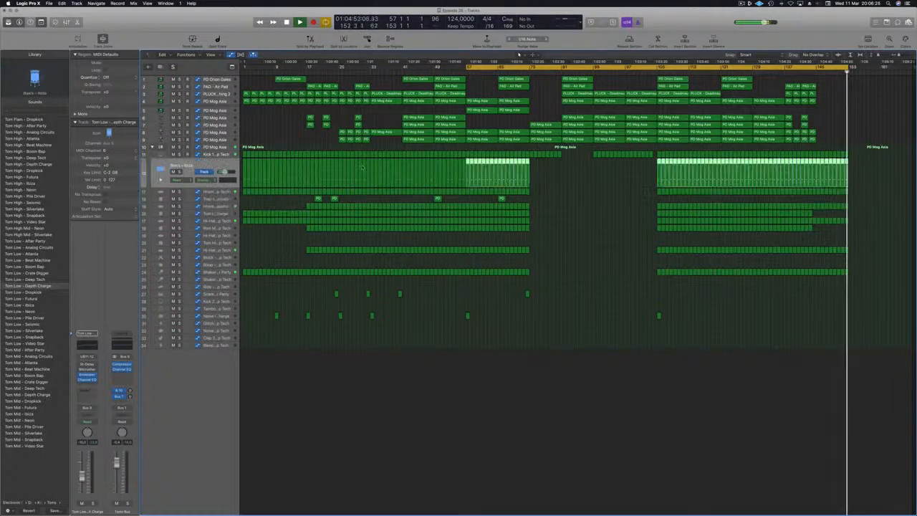
drag(857, 159, 822, 172)
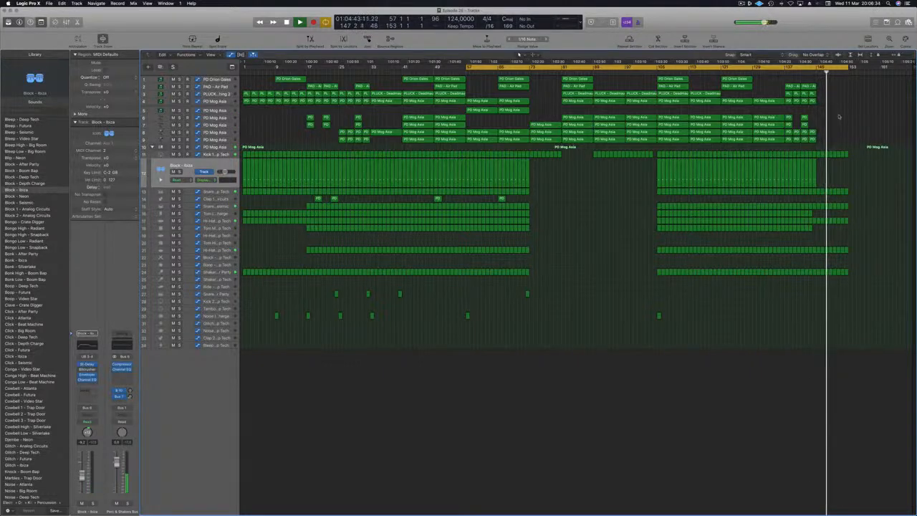
Extend the cycle range's start to bar 1 and listen to the opening from bars 1, 8 and 17
key(space)
key(space)
drag(468, 65, 244, 65)
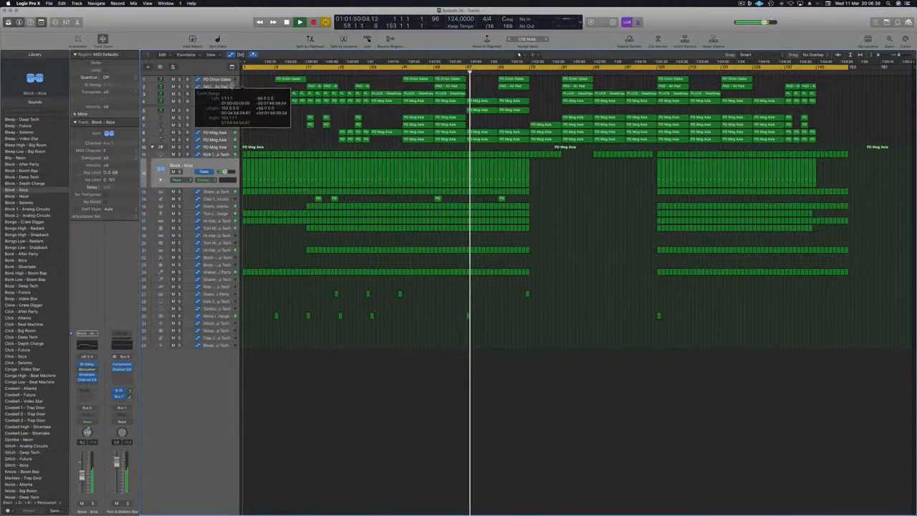
key(space)
key(space)
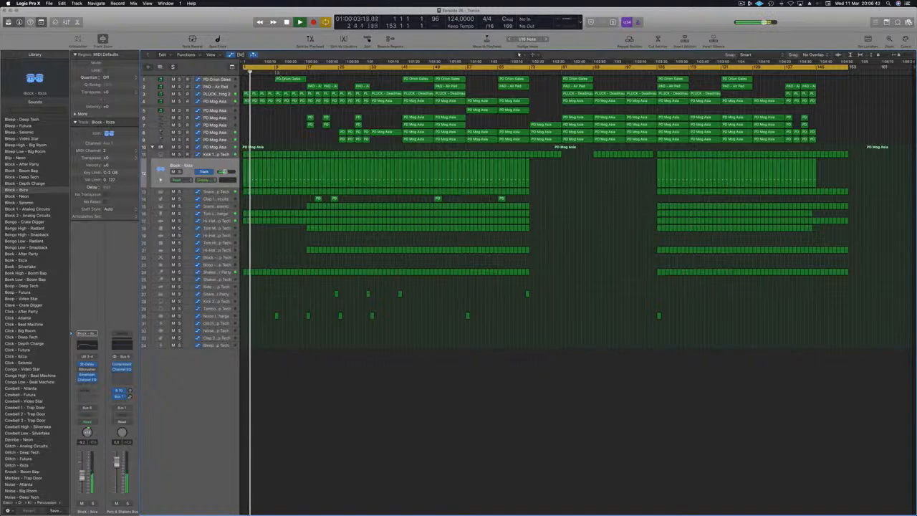
click(271, 71)
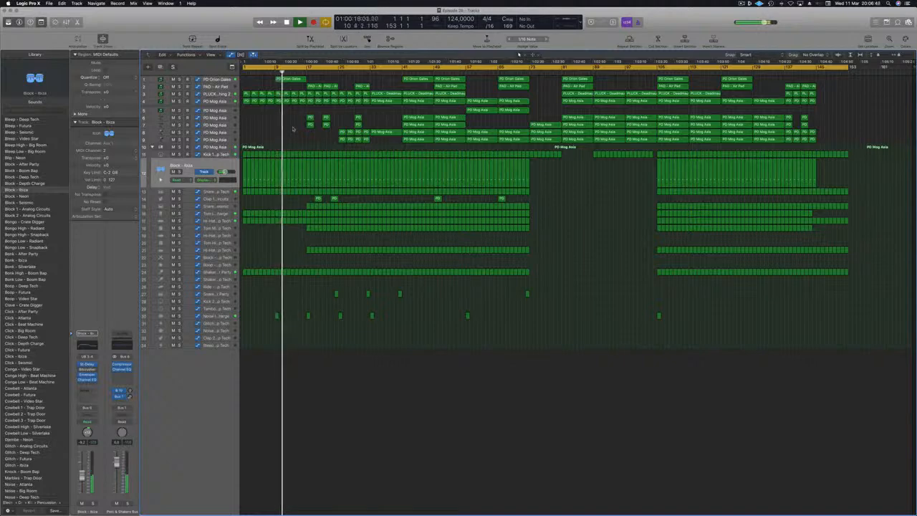
click(307, 72)
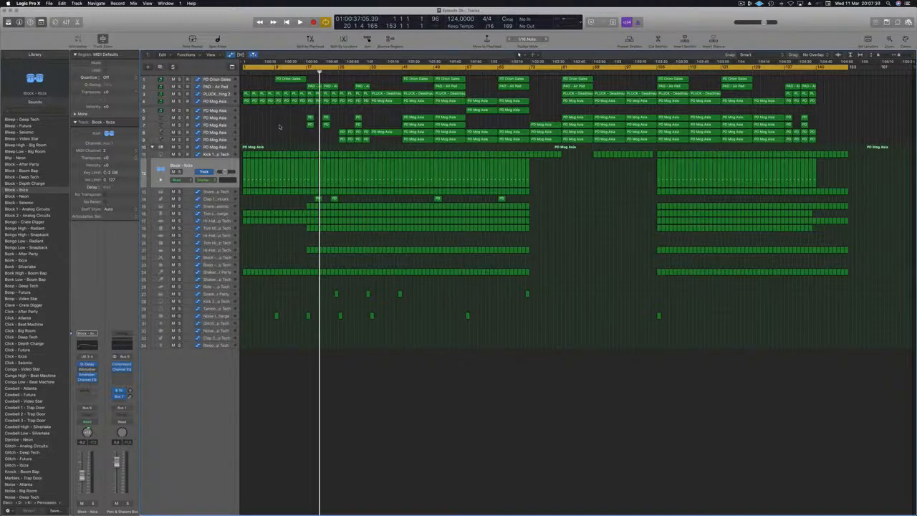
Play from the beginning and lower the Block – Ibiza track's volume fader
key(Return)
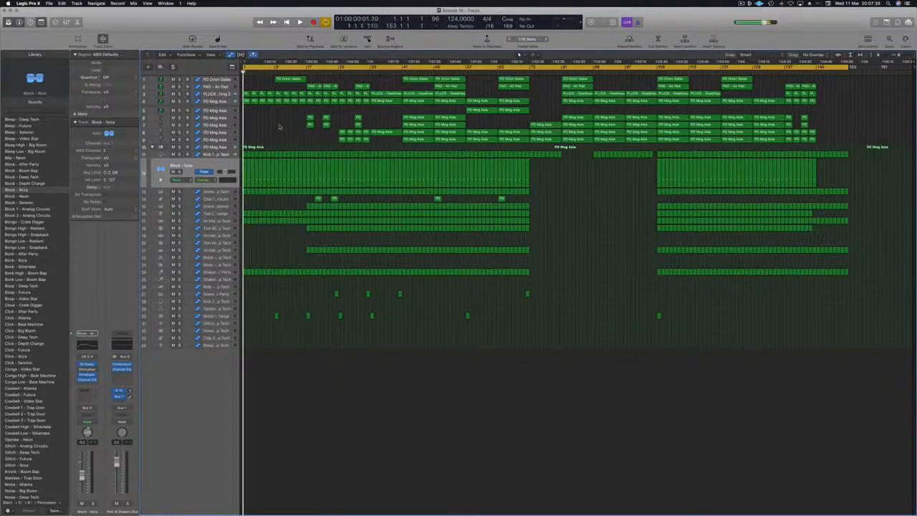
key(space)
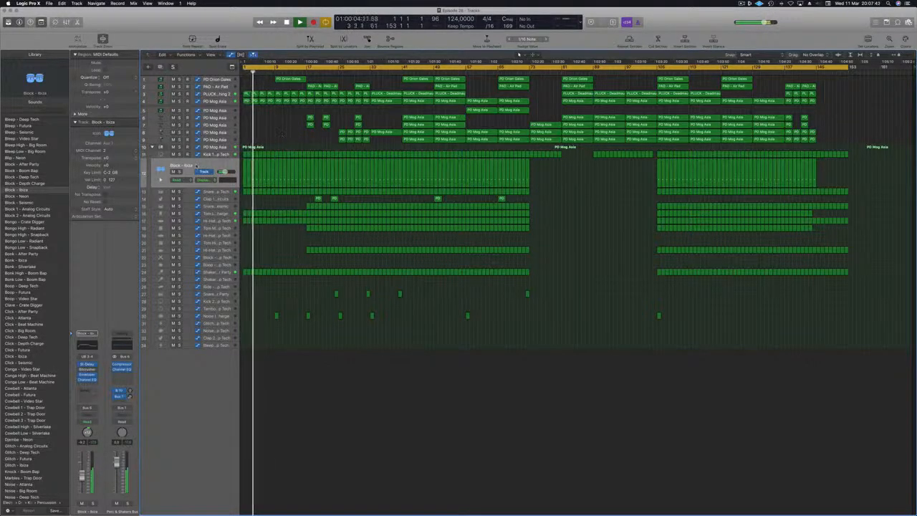
click(202, 173)
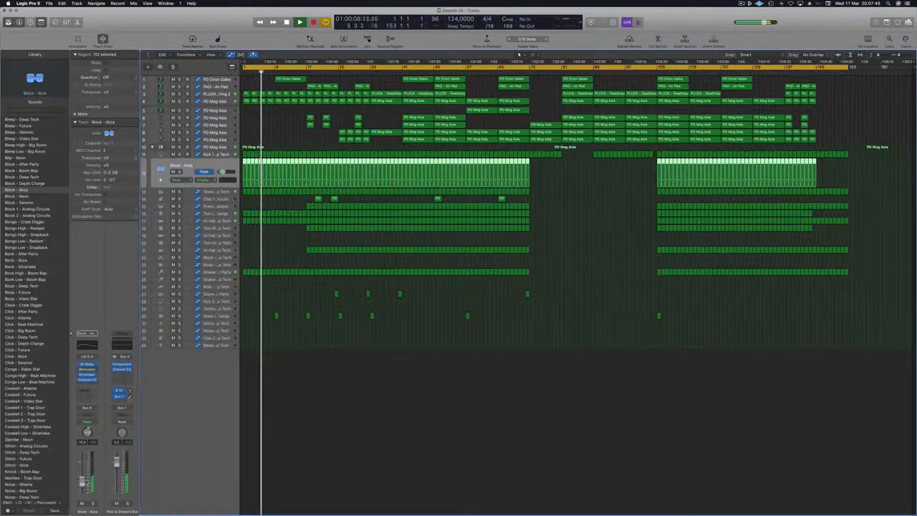
click(385, 431)
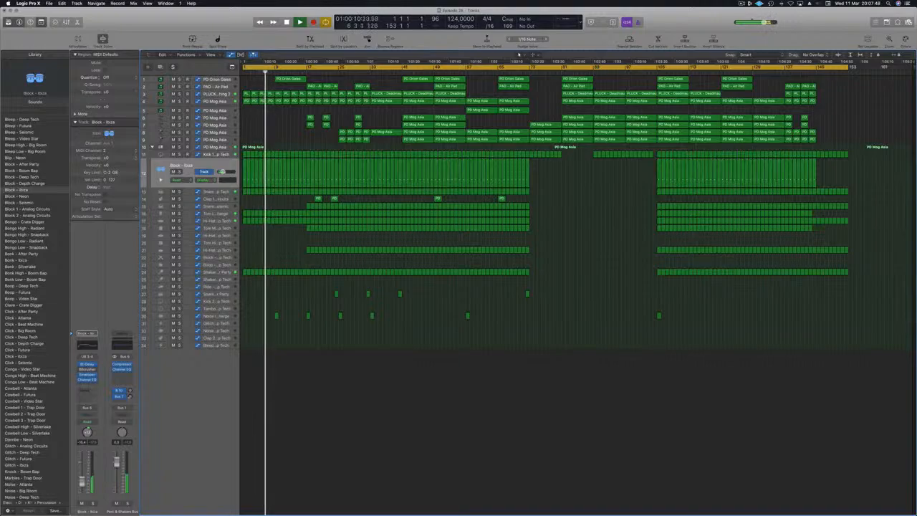